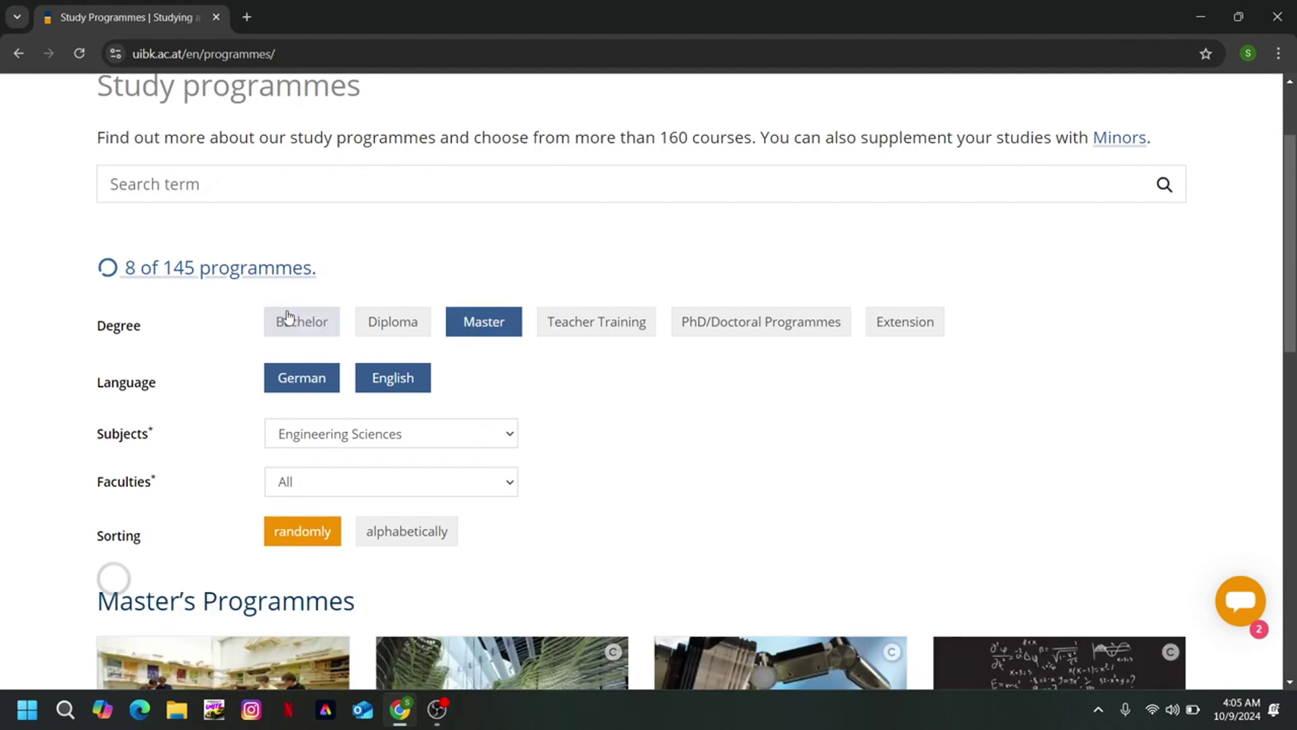
Limit the master's engineering programmes to those taught in English and look through the listed programmes
click(299, 379)
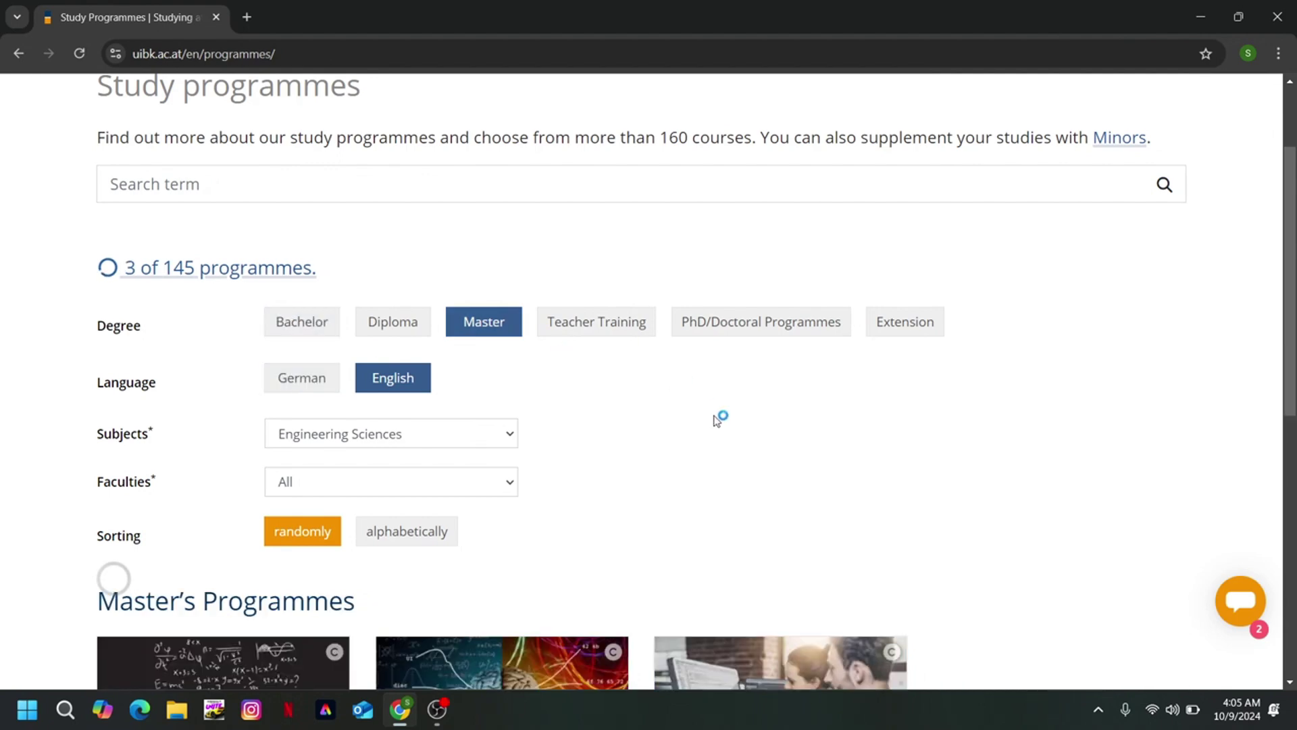
scroll(718, 420, down, 6)
scroll(717, 419, up, 6)
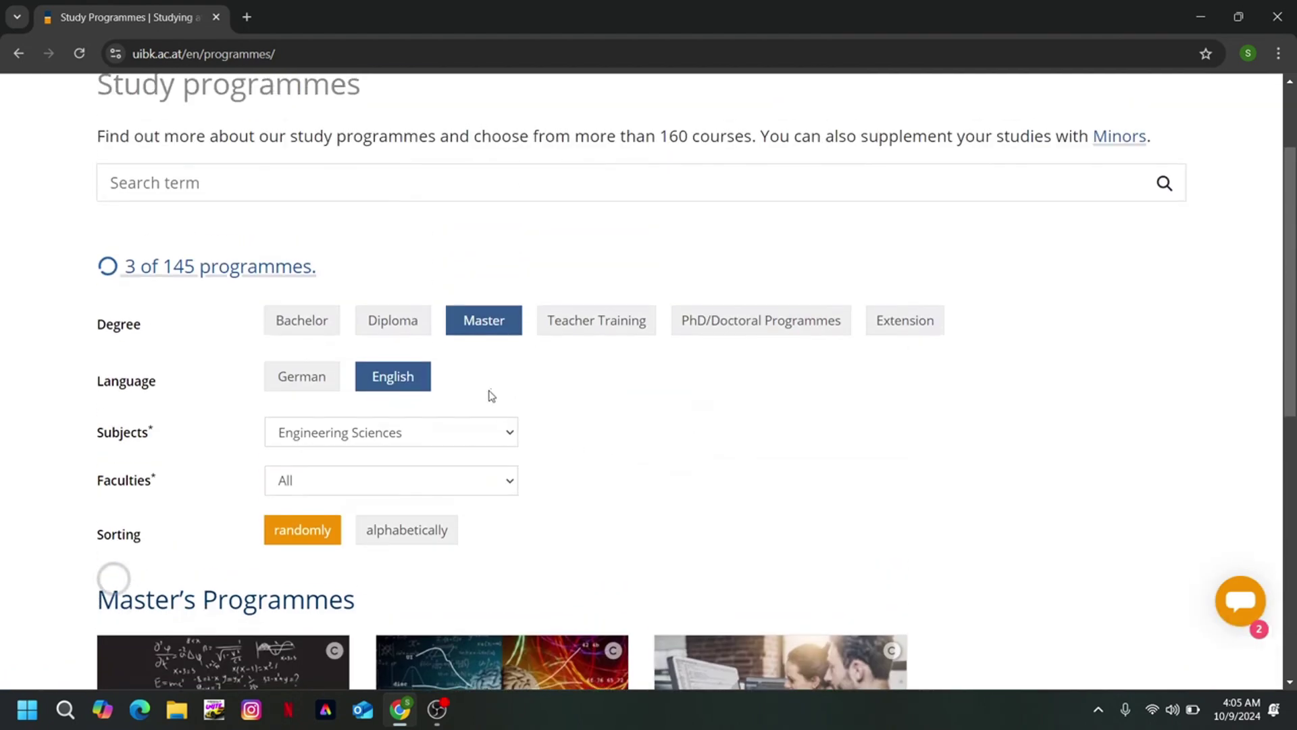
Set the degree filter to Bachelor only and the language filter to German only
click(324, 324)
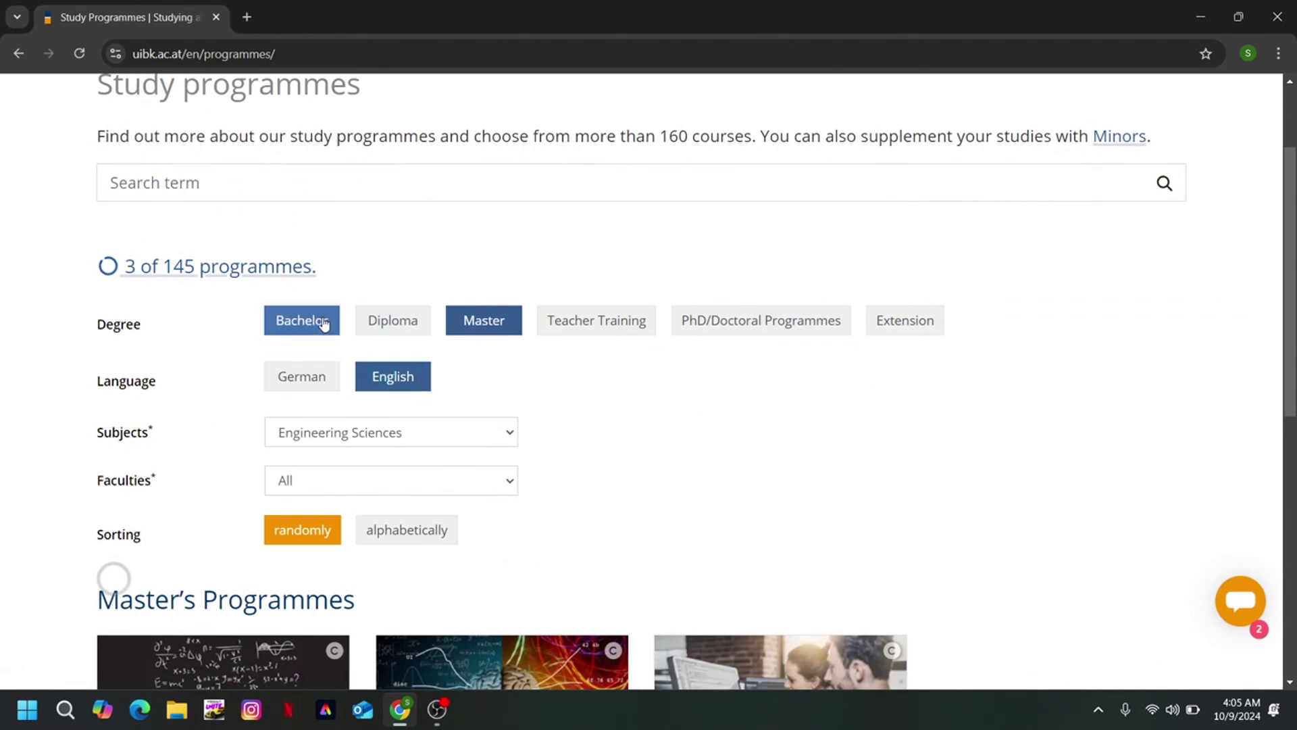
click(505, 328)
scroll(592, 436, up, 2)
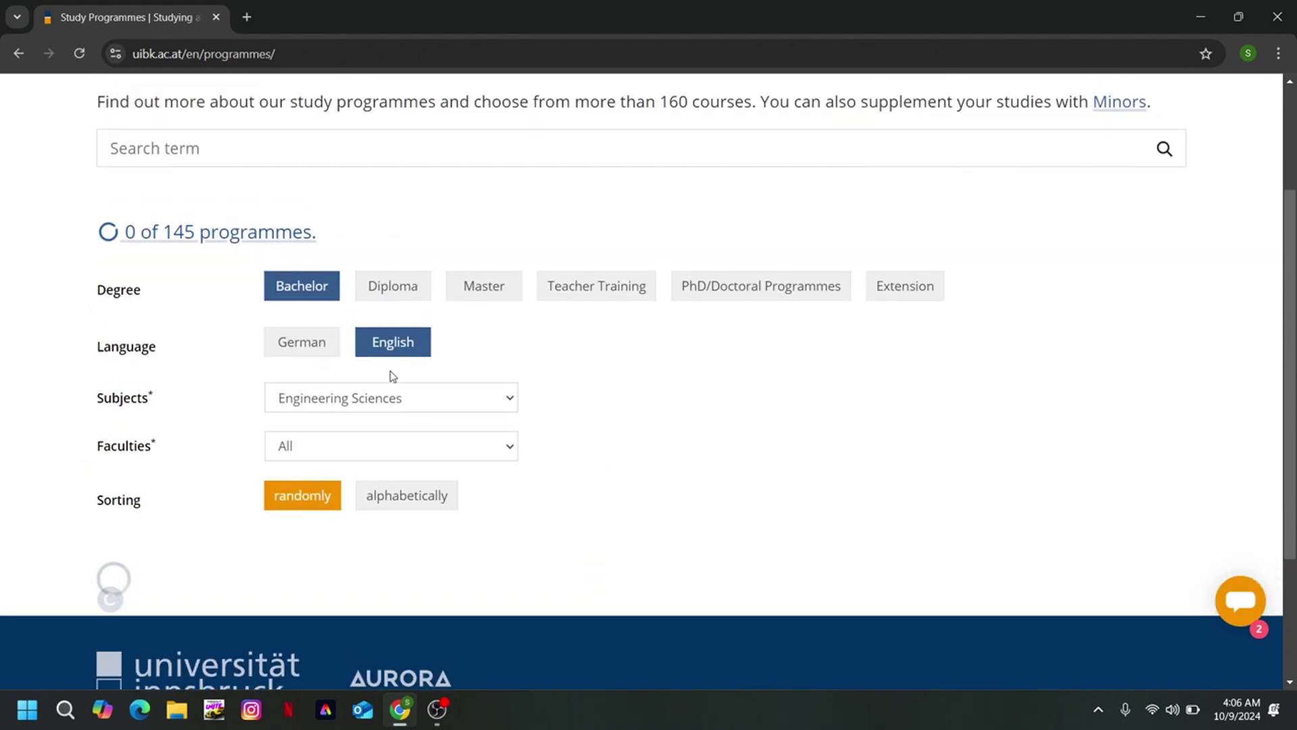
click(302, 342)
click(389, 349)
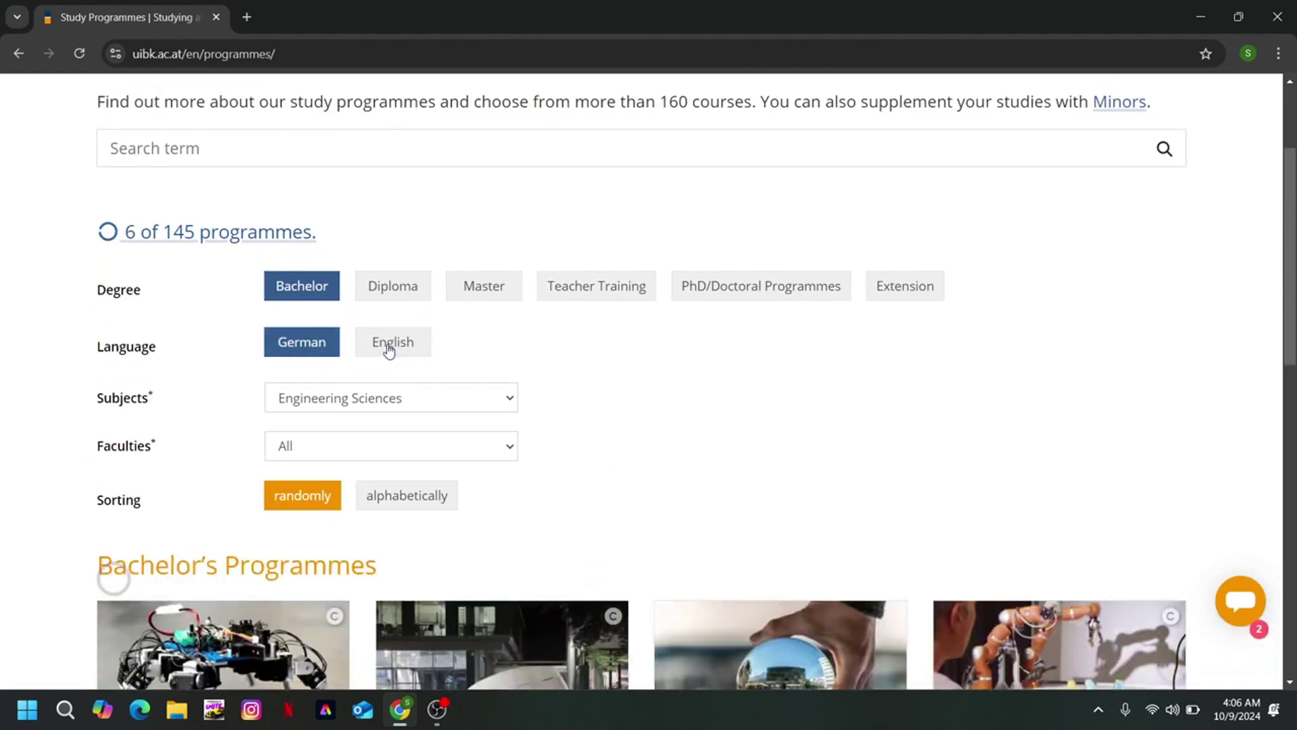
Set the subject filter to All and return it to Engineering Sciences
click(491, 404)
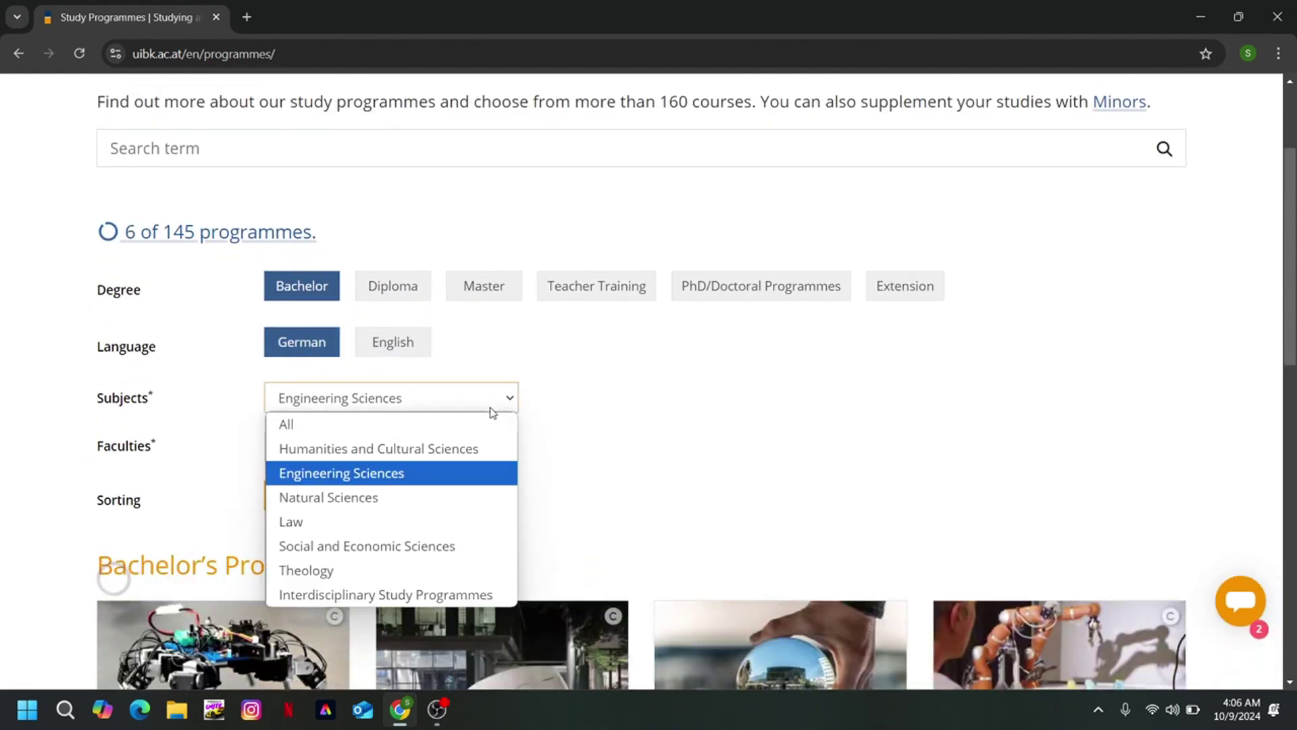
click(340, 428)
click(397, 405)
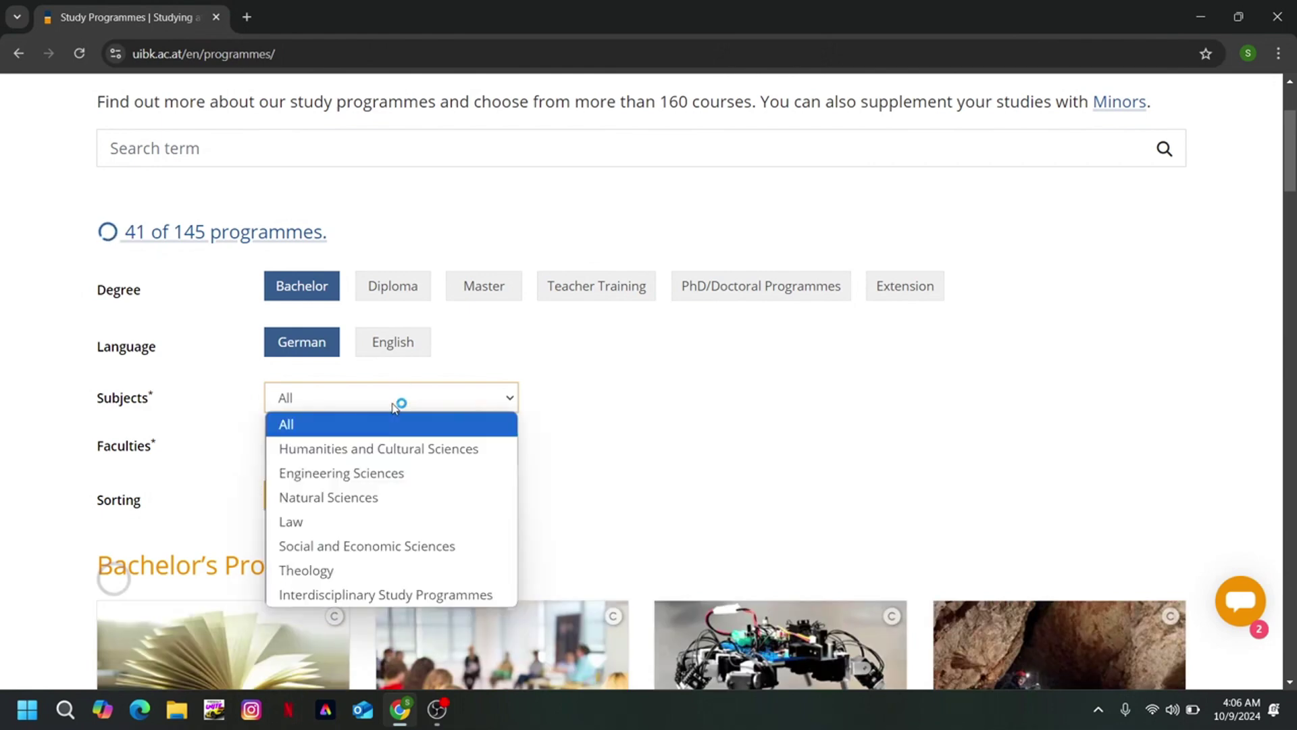
click(383, 473)
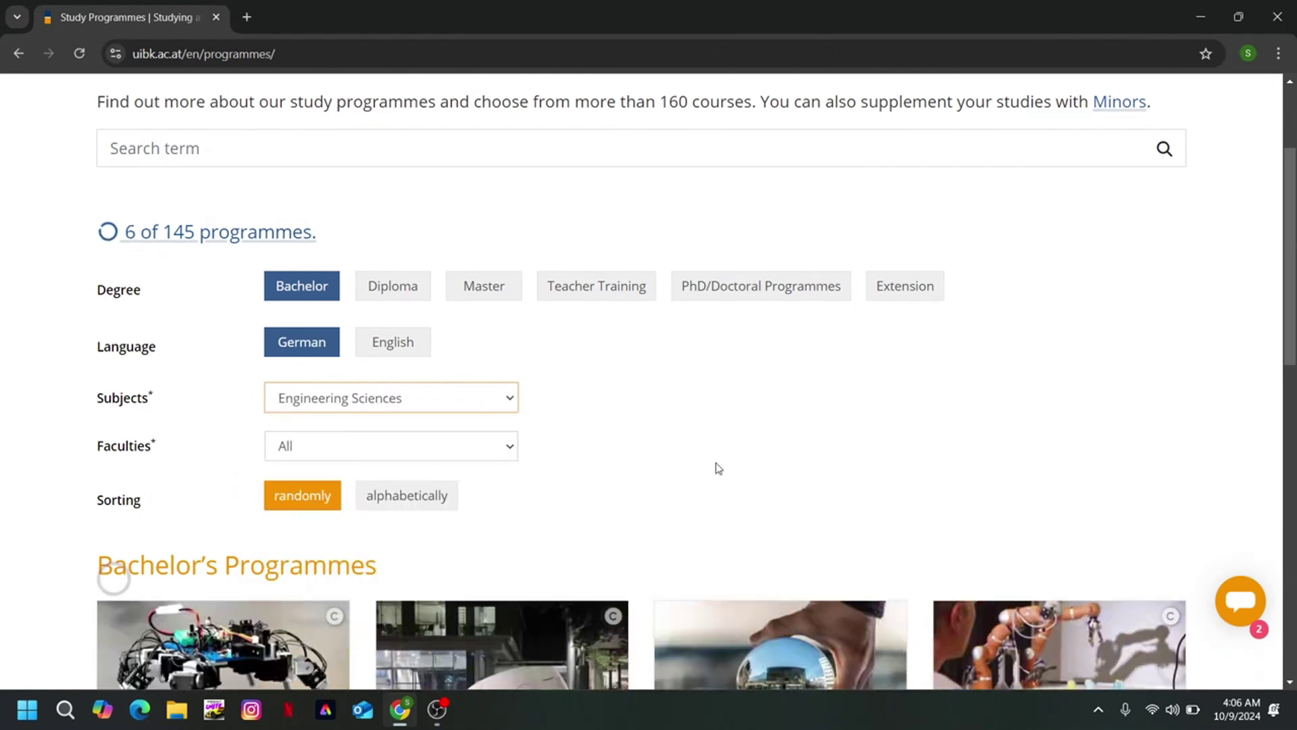
Open the Computer Science bachelor's programme page and start its online application
scroll(715, 468, down, 5)
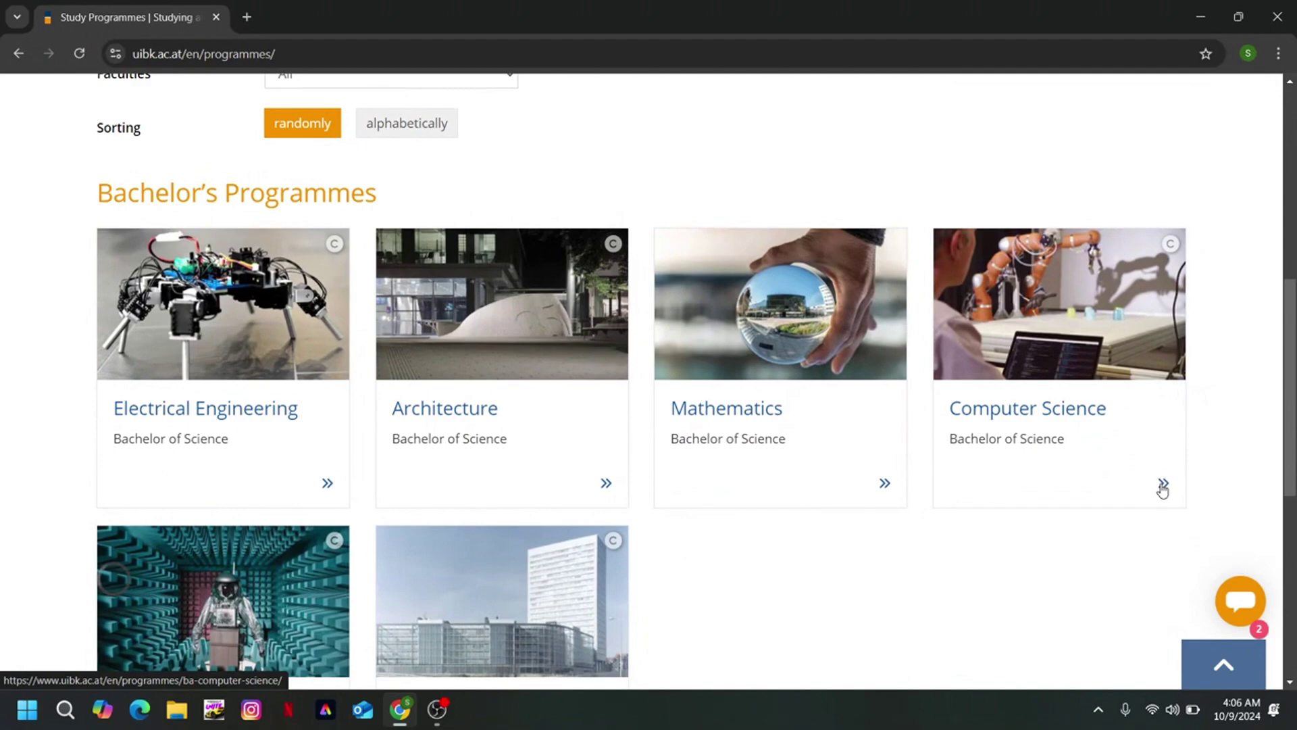
click(1162, 485)
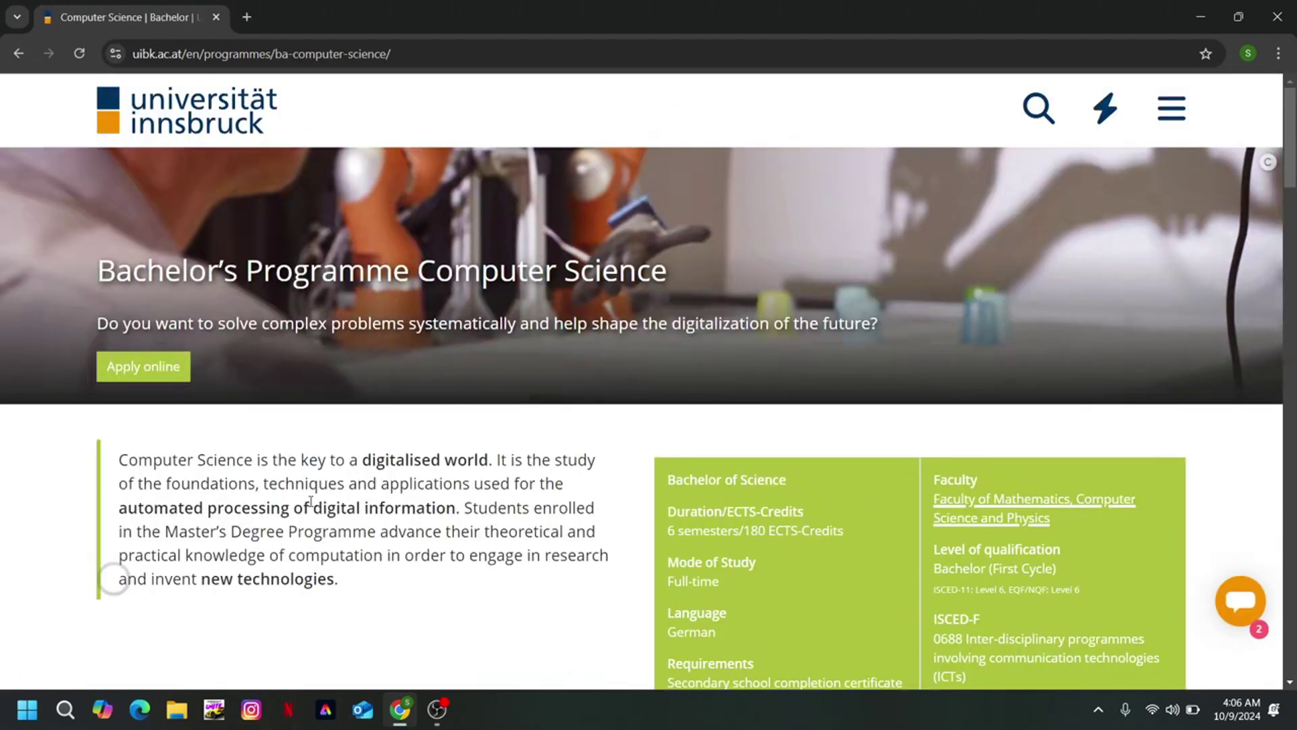
triple_click(310, 500)
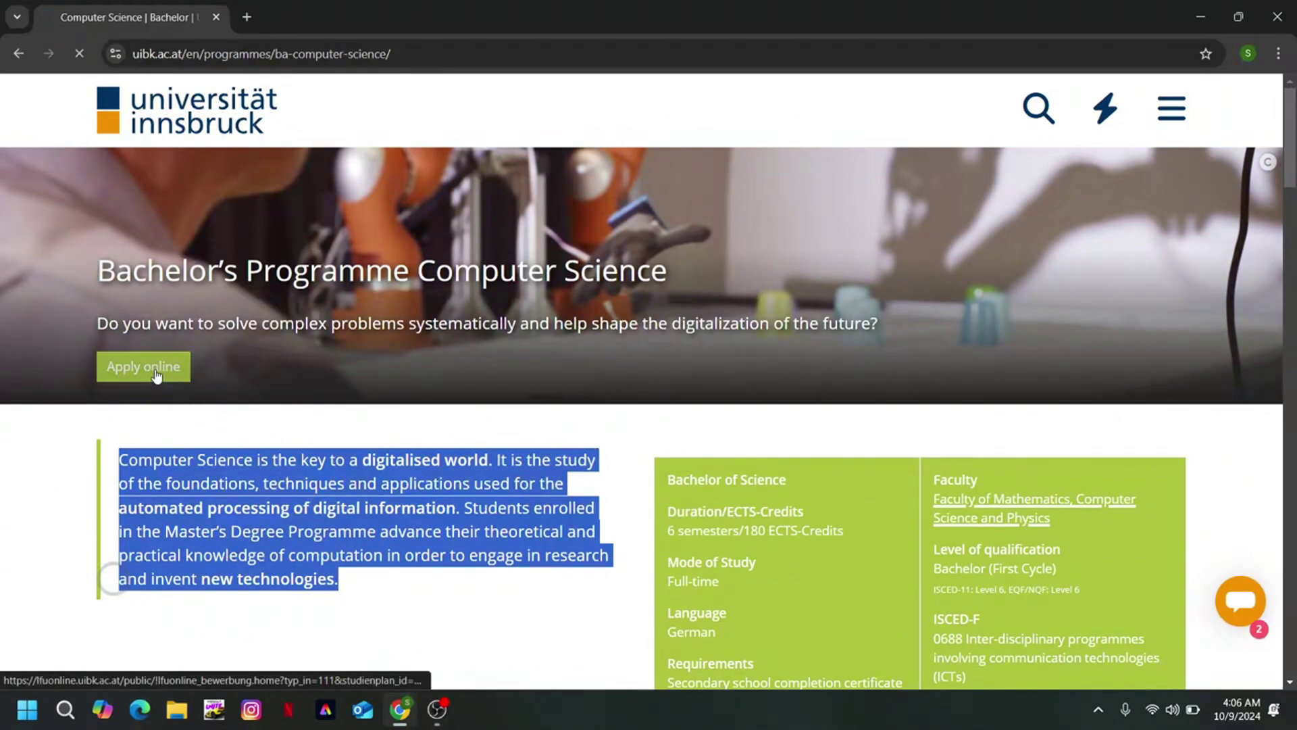
Select Summer semester 2025 and regular degree student for the application, and continue to the login page
scroll(612, 441, down, 3)
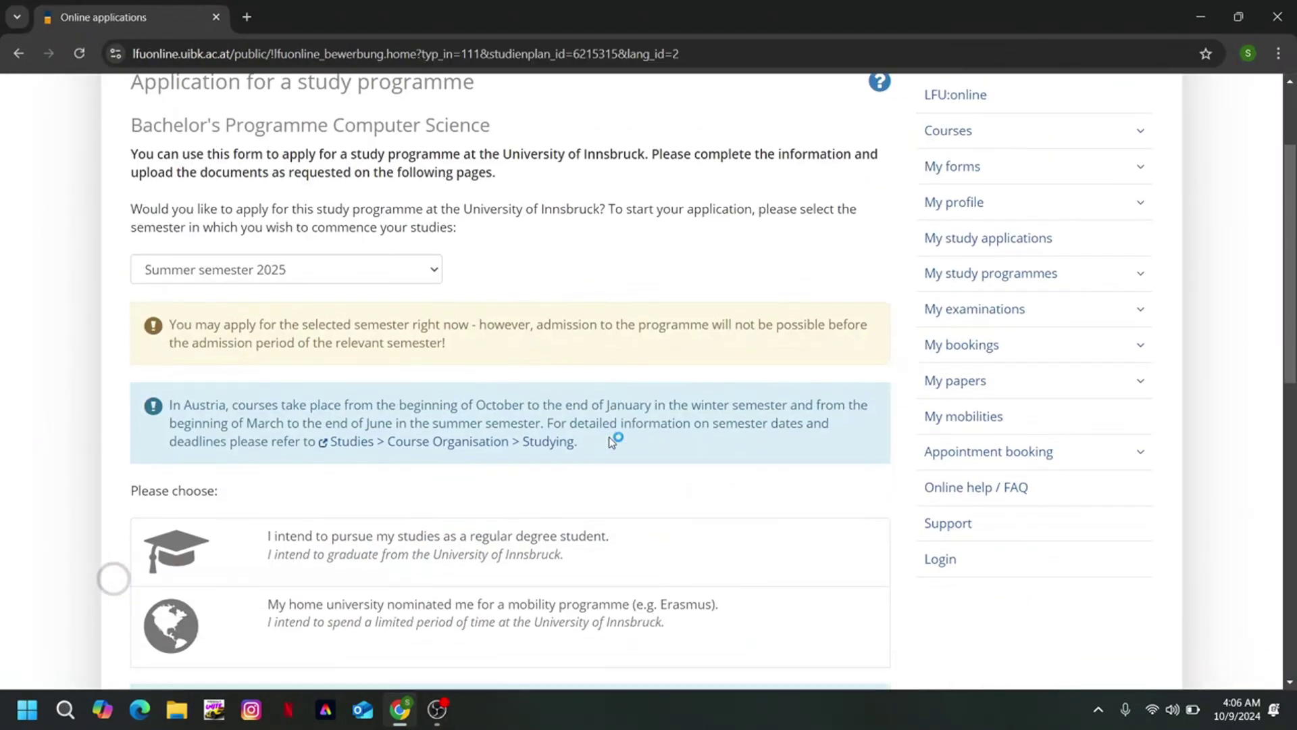
scroll(291, 362, down, 2)
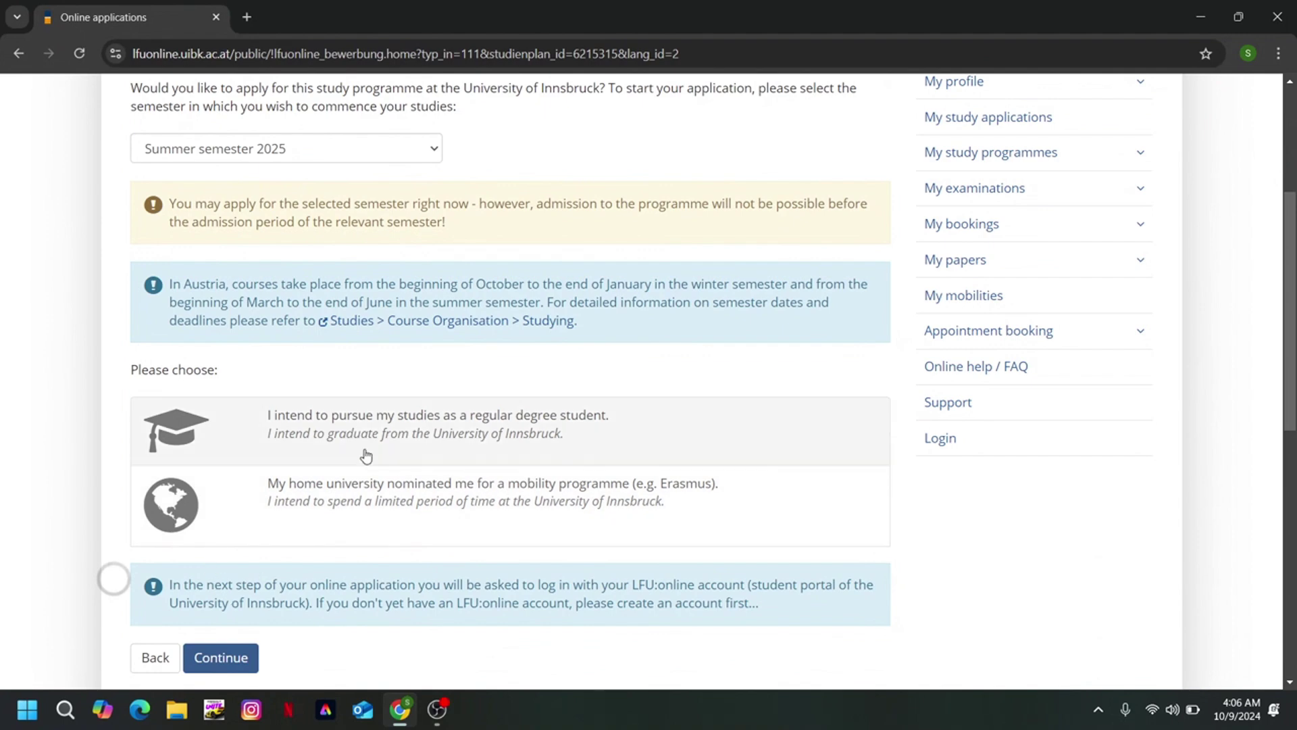
click(375, 163)
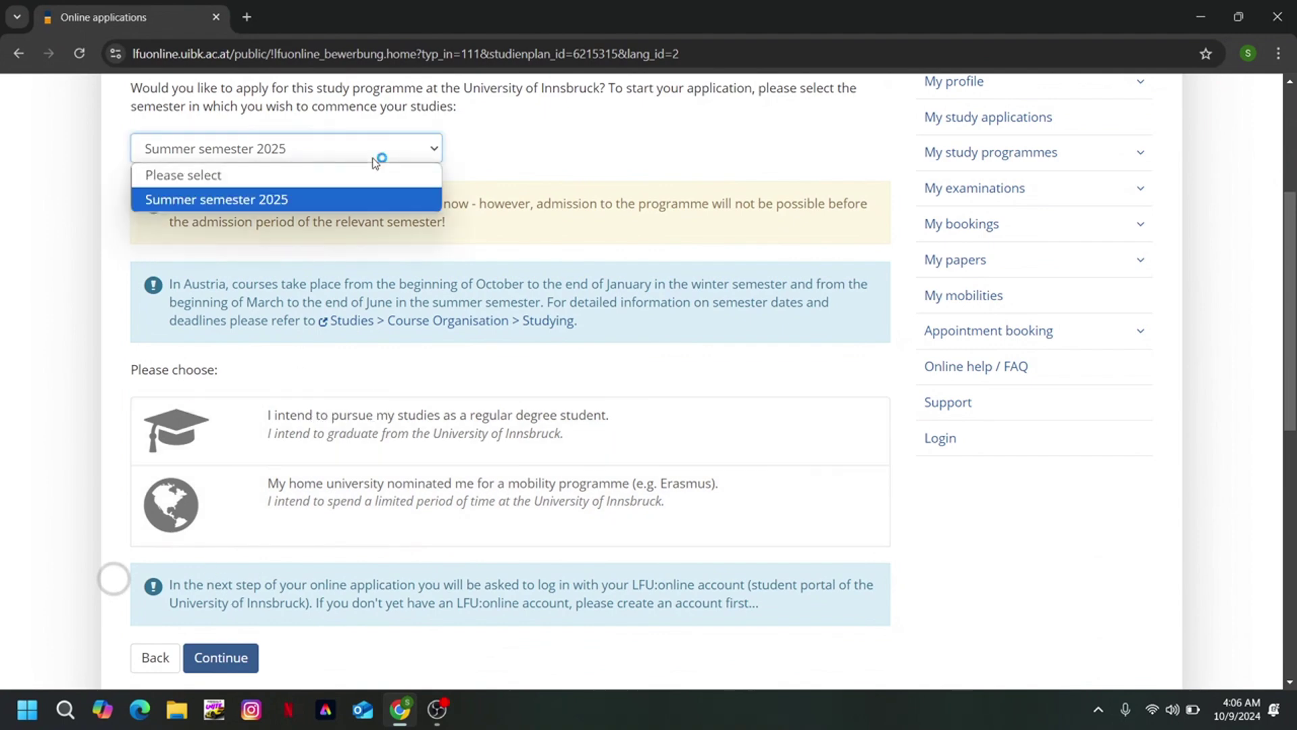
click(375, 163)
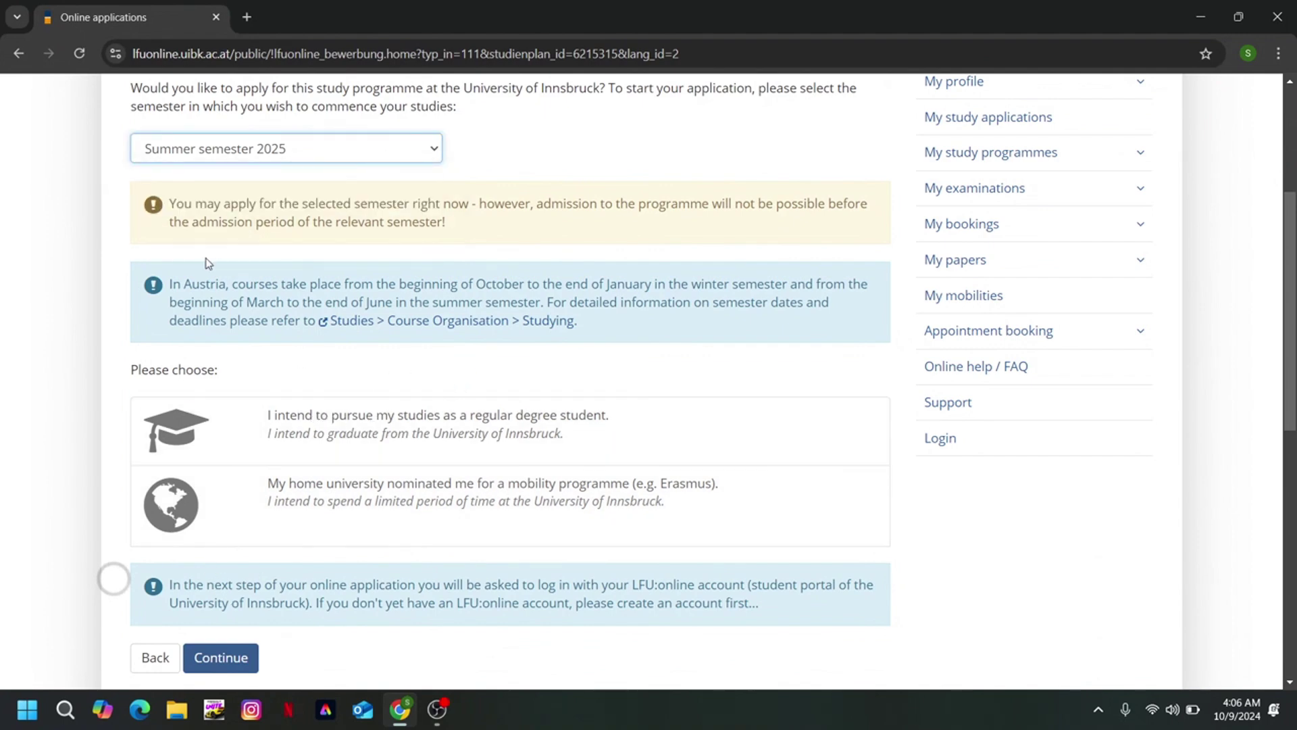
click(390, 419)
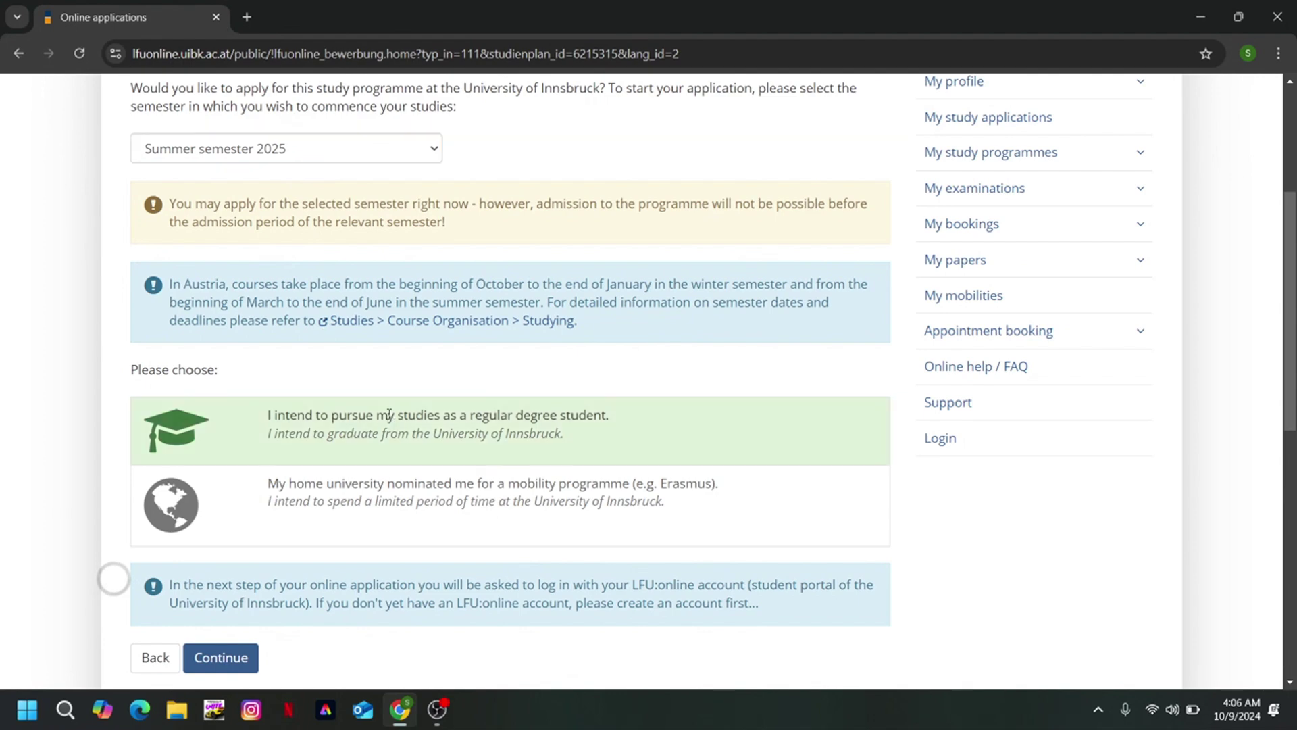
scroll(390, 419, down, 2)
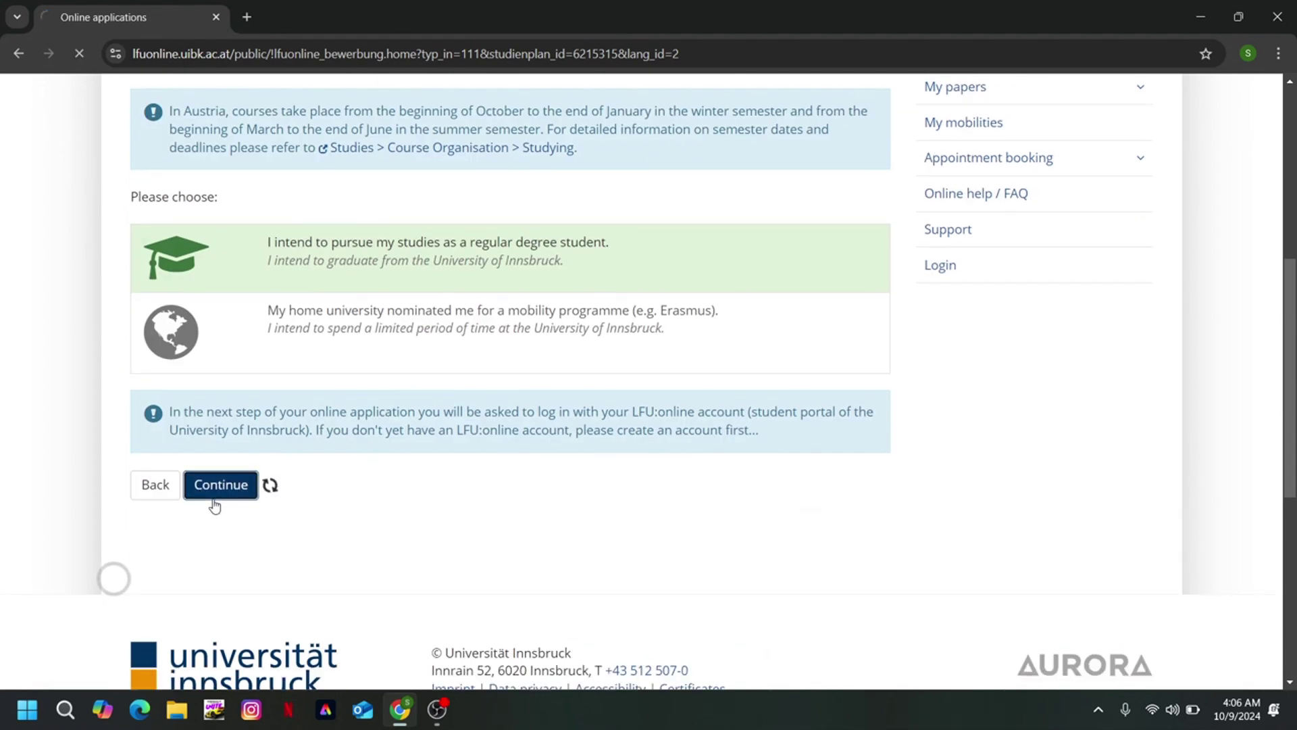
Open the registration form for a new LFU:online account and review its personal data and address fields
scroll(378, 514, down, 3)
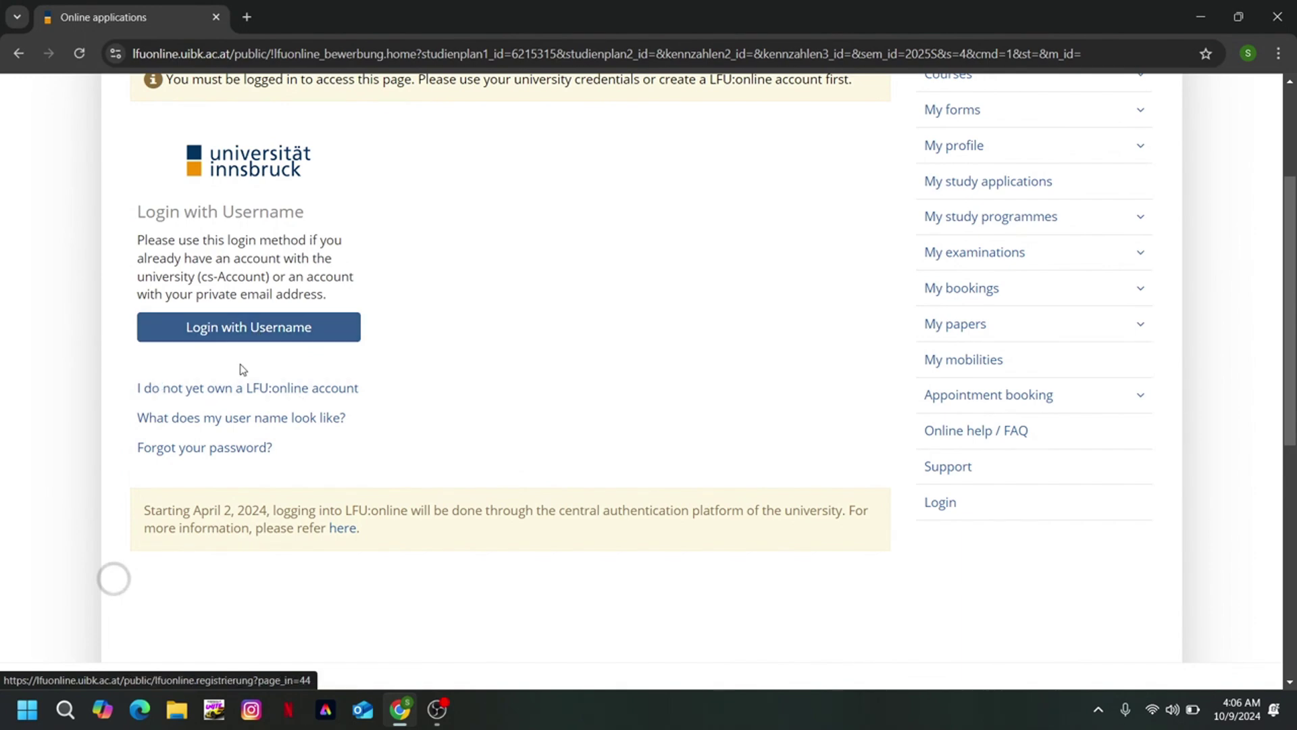
click(235, 398)
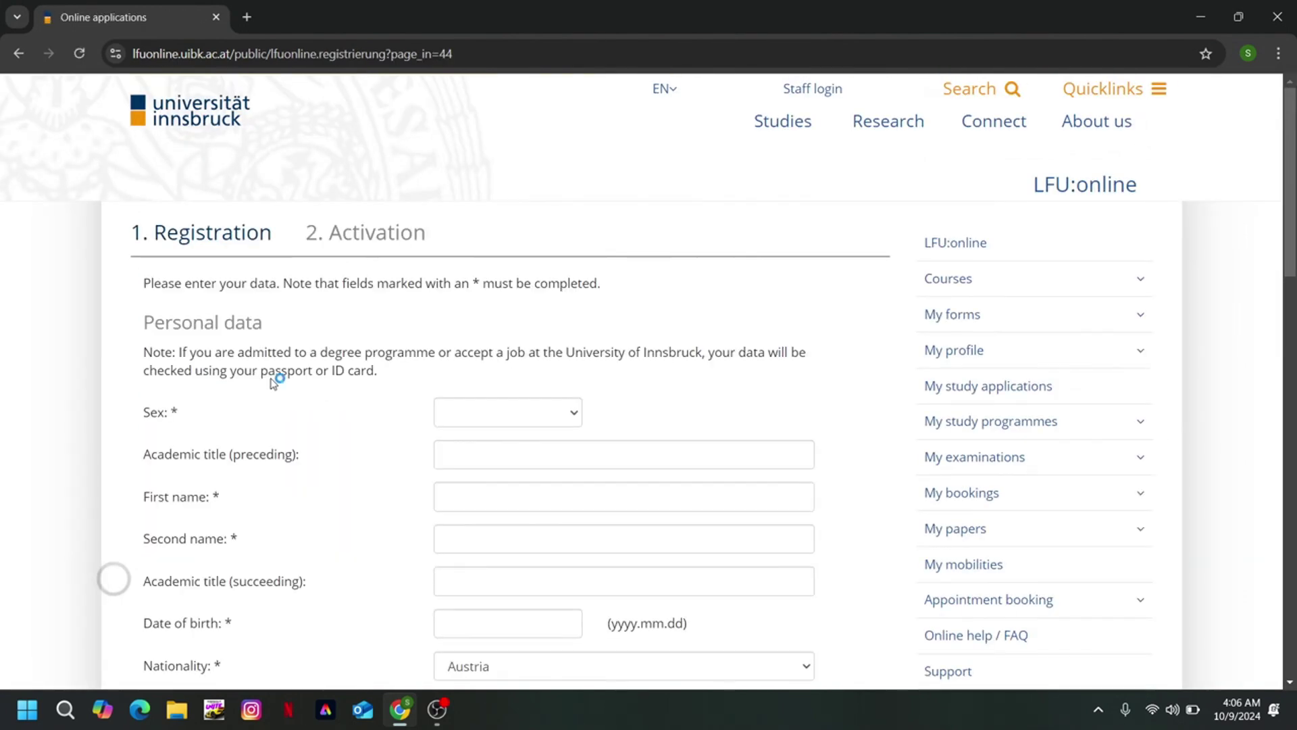
scroll(297, 431, down, 1)
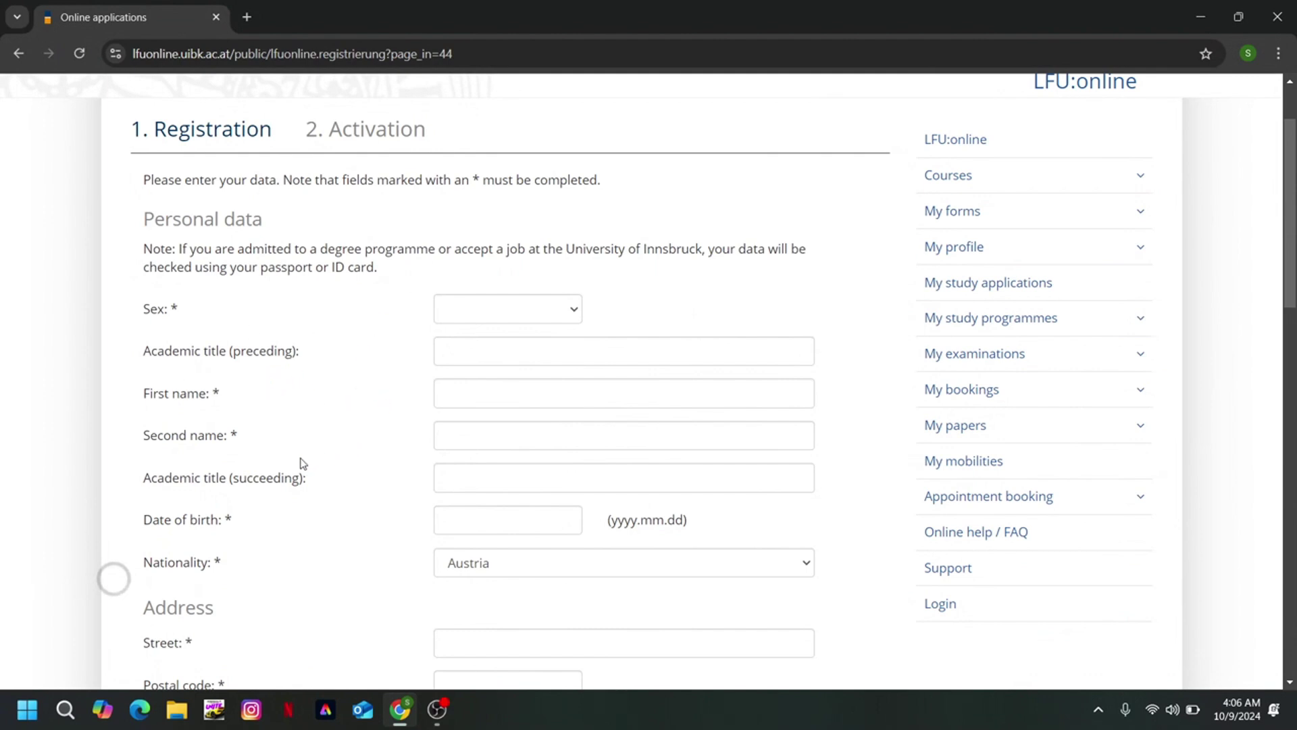
scroll(309, 479, down, 1)
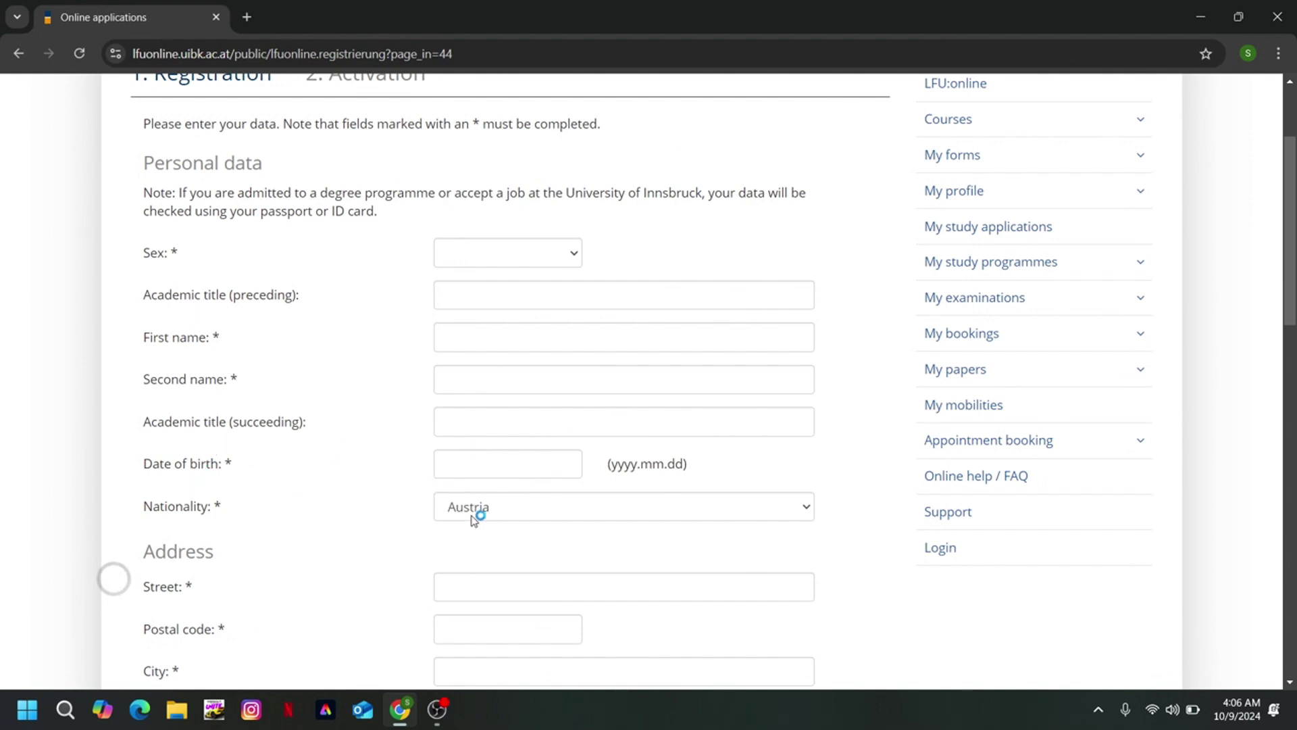
scroll(474, 518, down, 3)
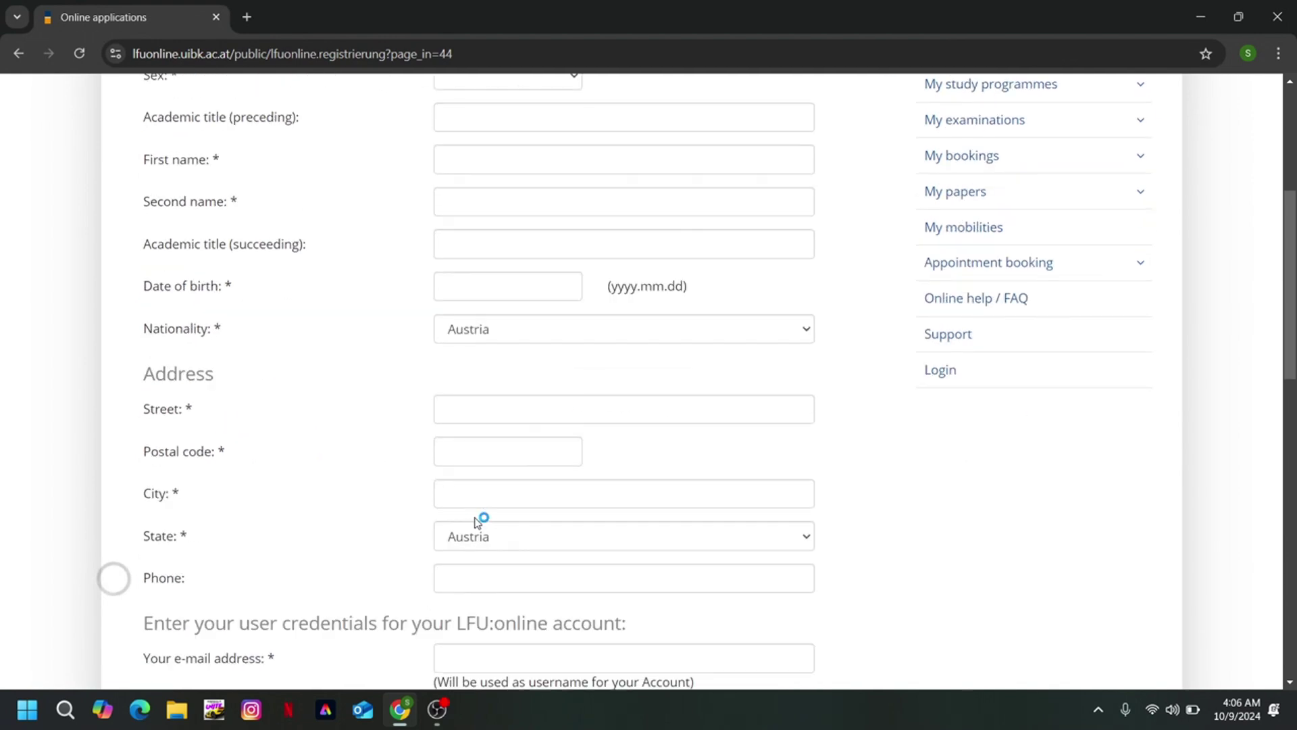
double_click(171, 413)
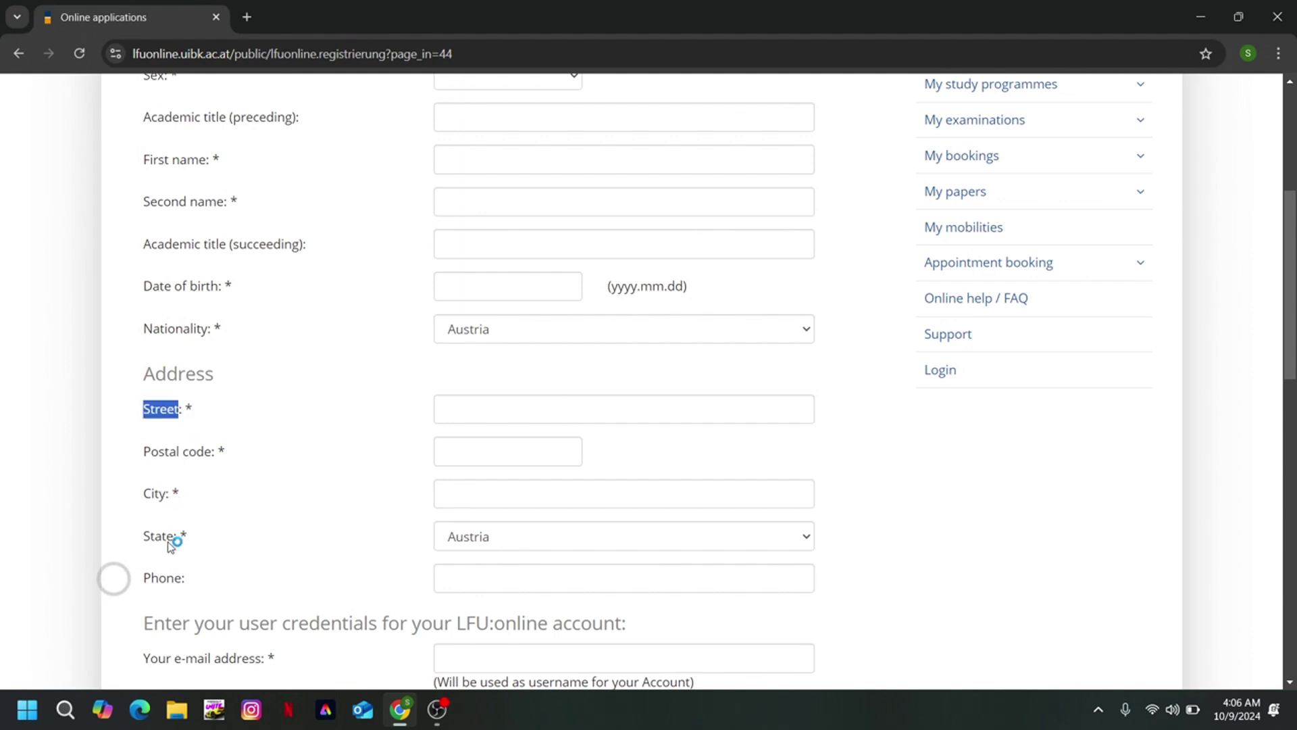
scroll(230, 573, down, 2)
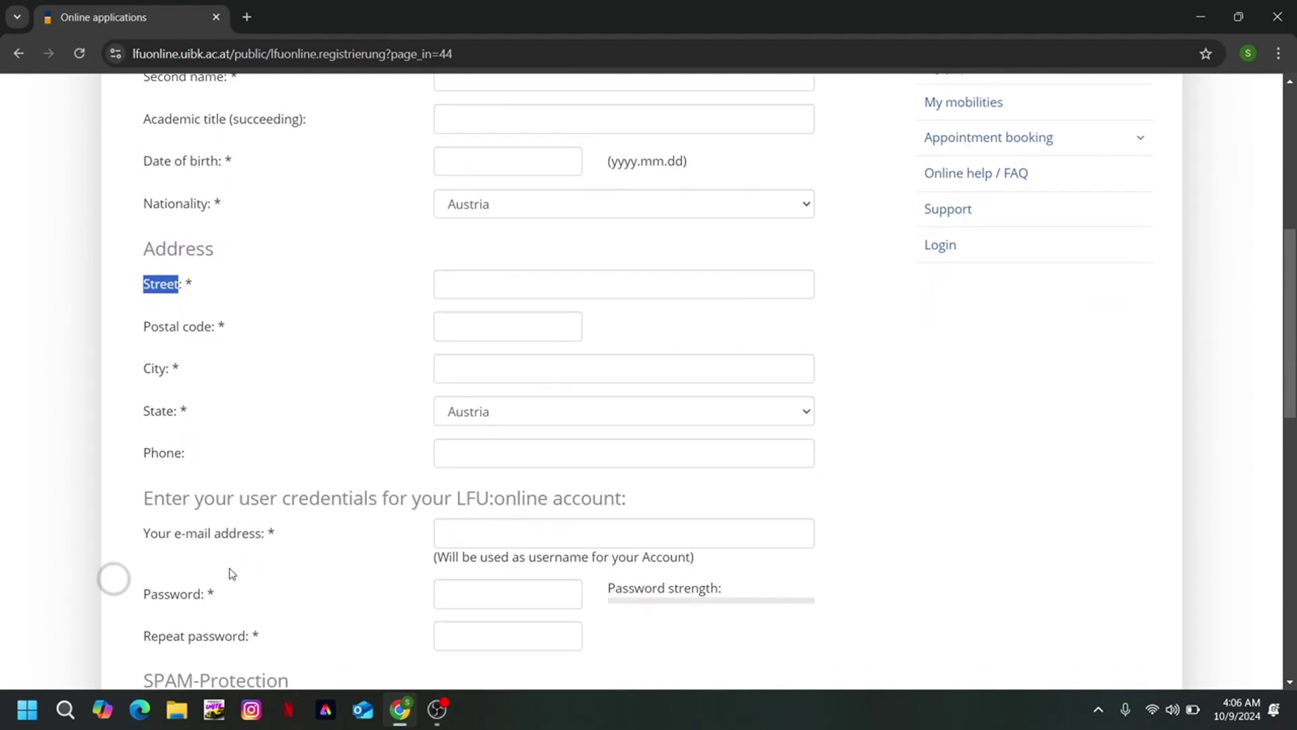
Set the State field in the address section to Pakistan
click(512, 412)
key(p)
key(Return)
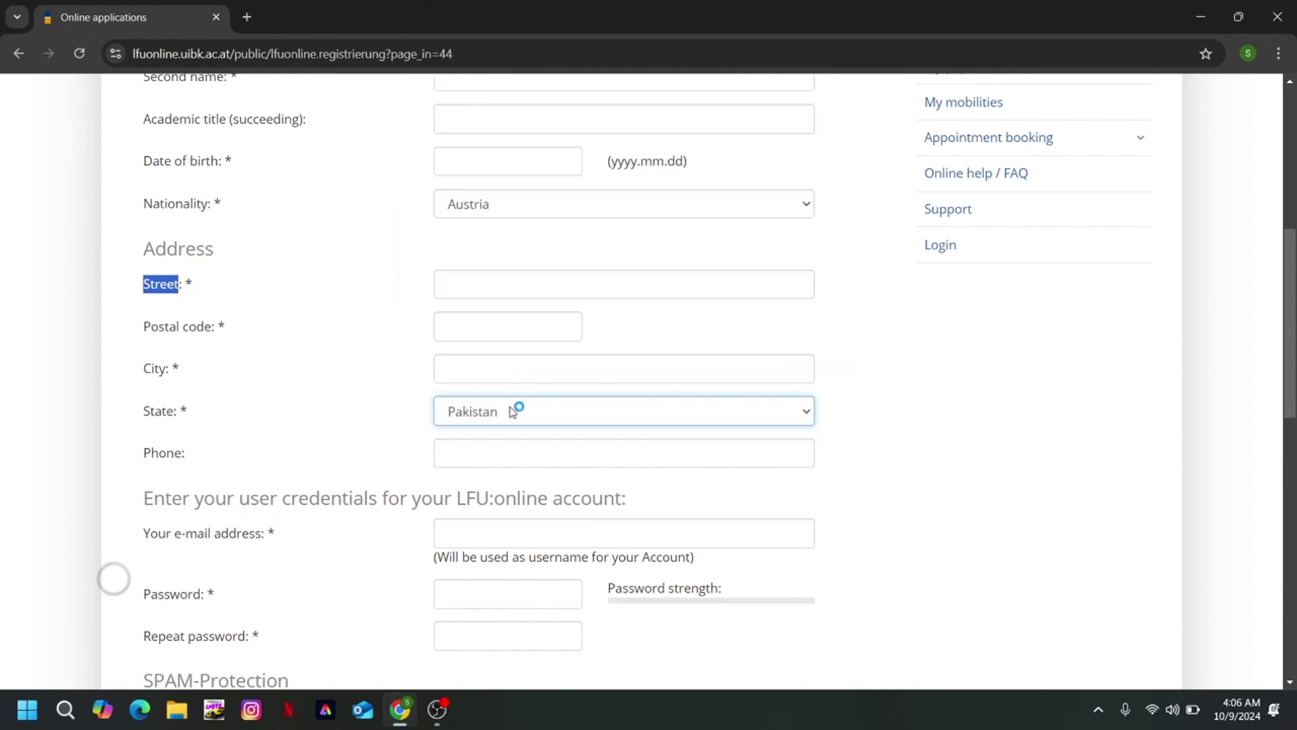
Examine the rest of the registration form, including the e-mail, password, spam-protection and account creation sections
scroll(527, 392, down, 3)
scroll(429, 203, up, 5)
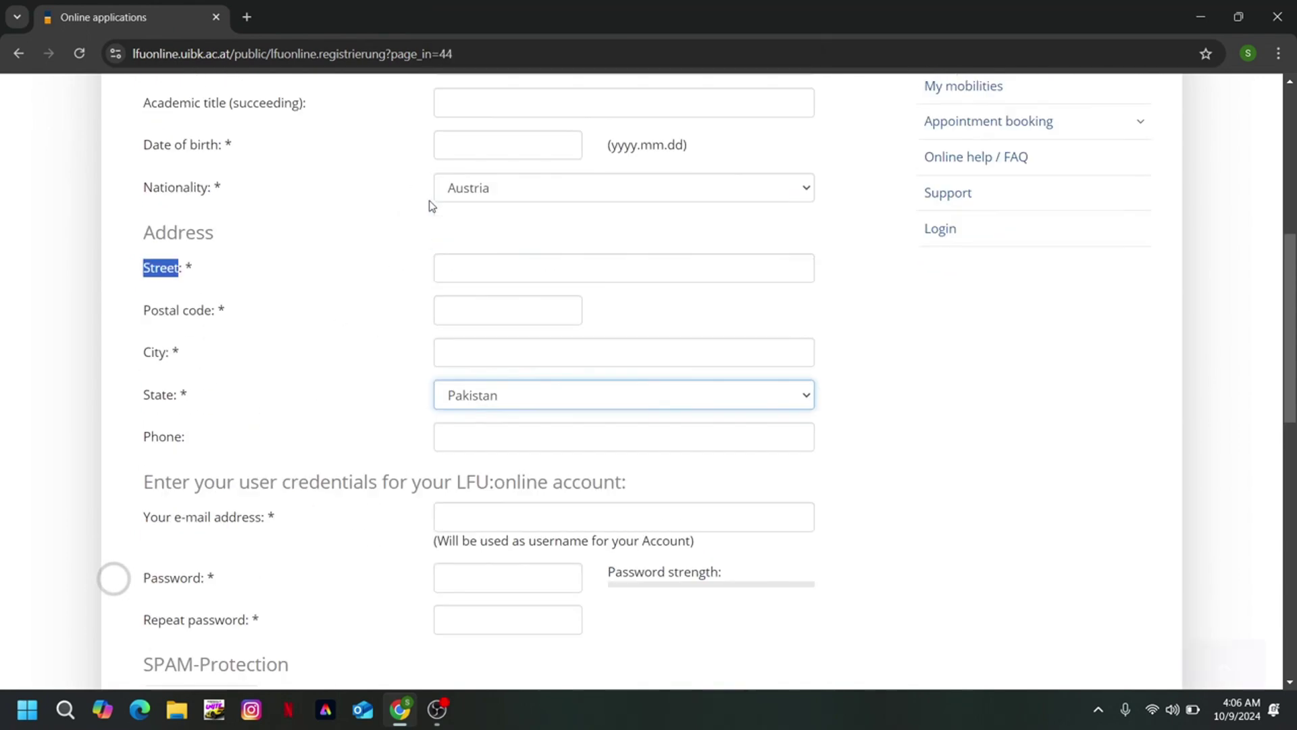
scroll(433, 203, down, 5)
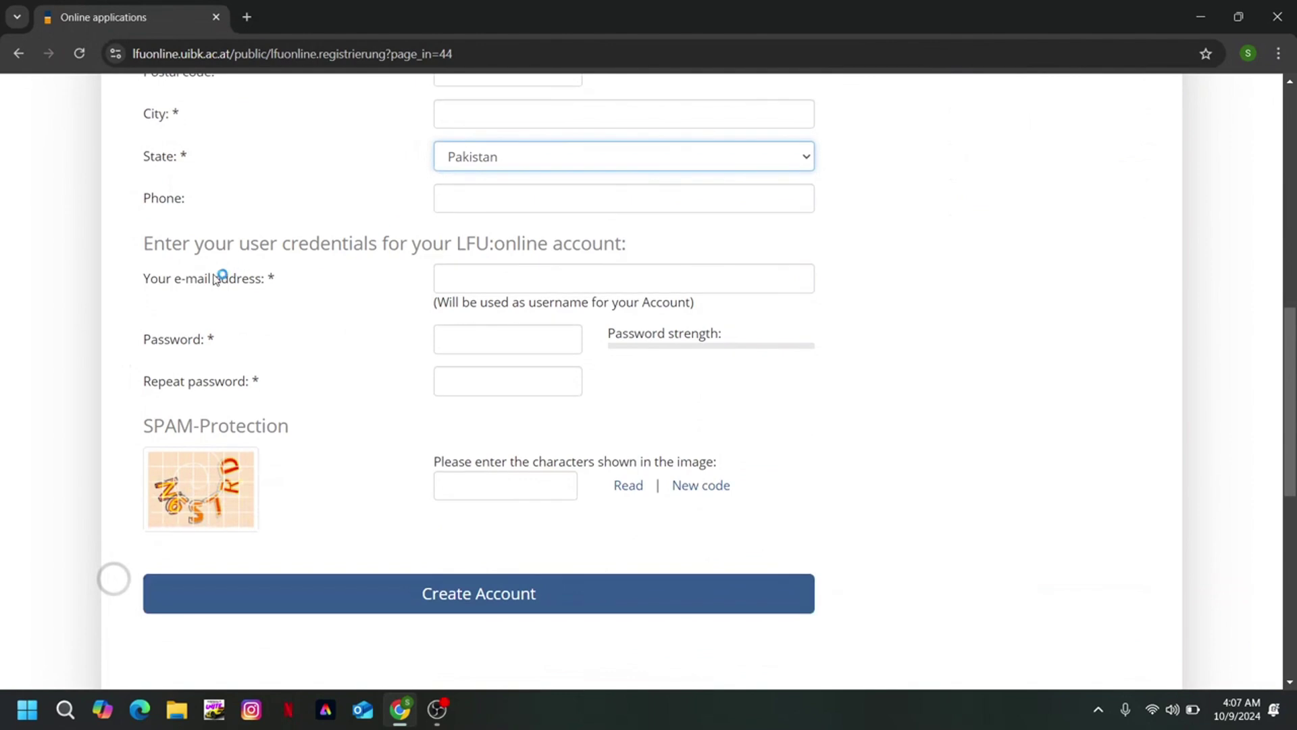
triple_click(165, 281)
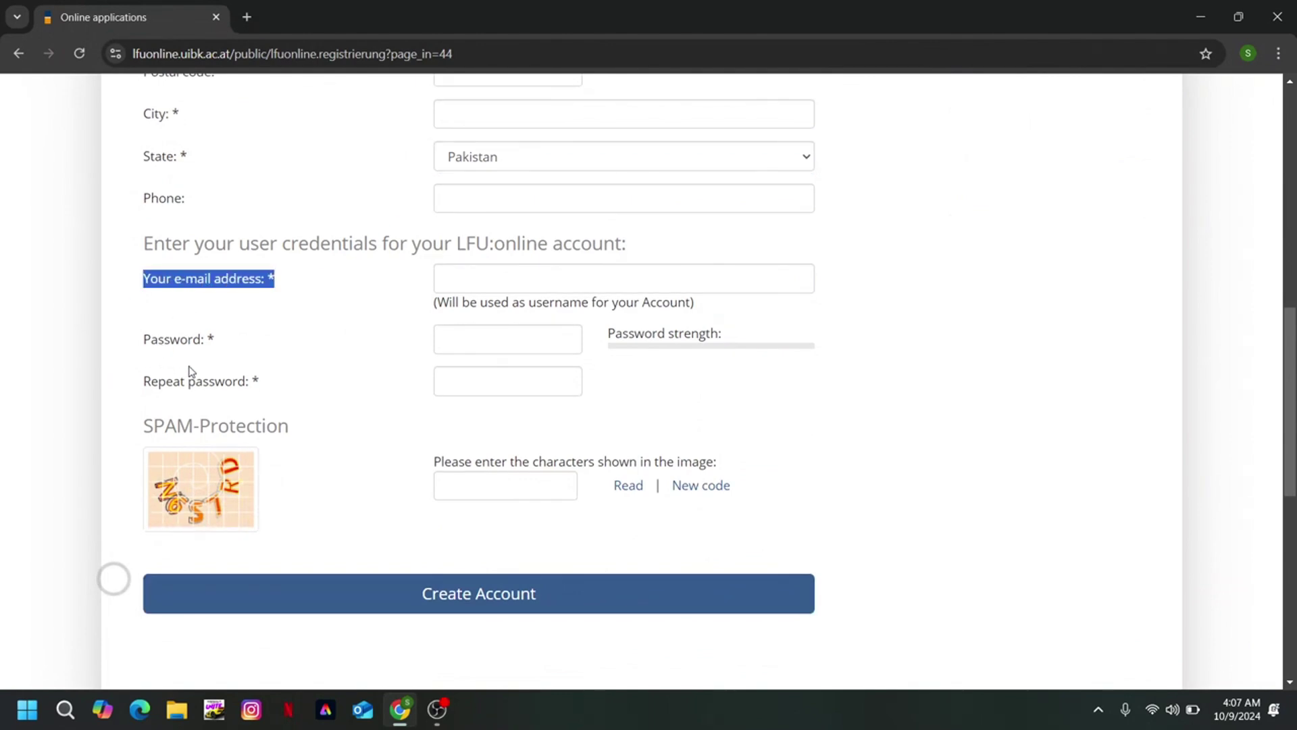
scroll(218, 377, up, 15)
scroll(218, 377, down, 15)
scroll(217, 376, down, 8)
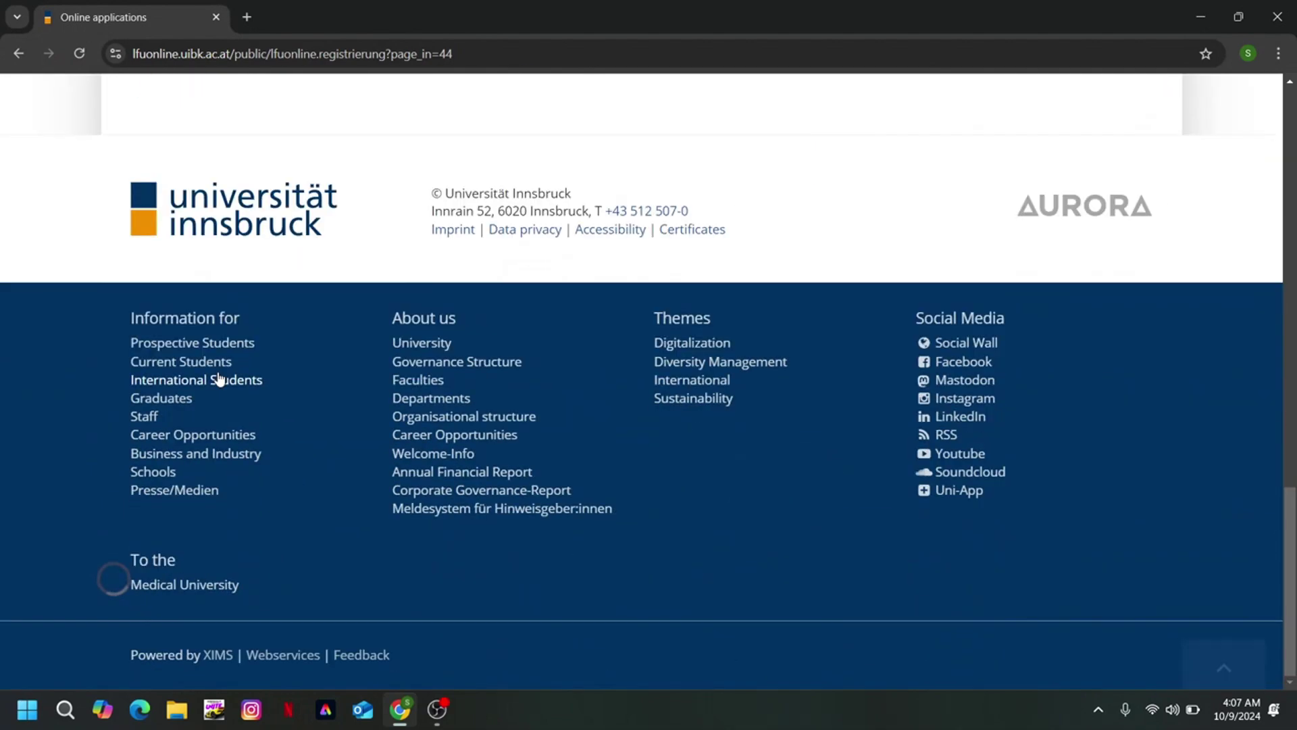
scroll(220, 379, up, 5)
scroll(220, 379, up, 1)
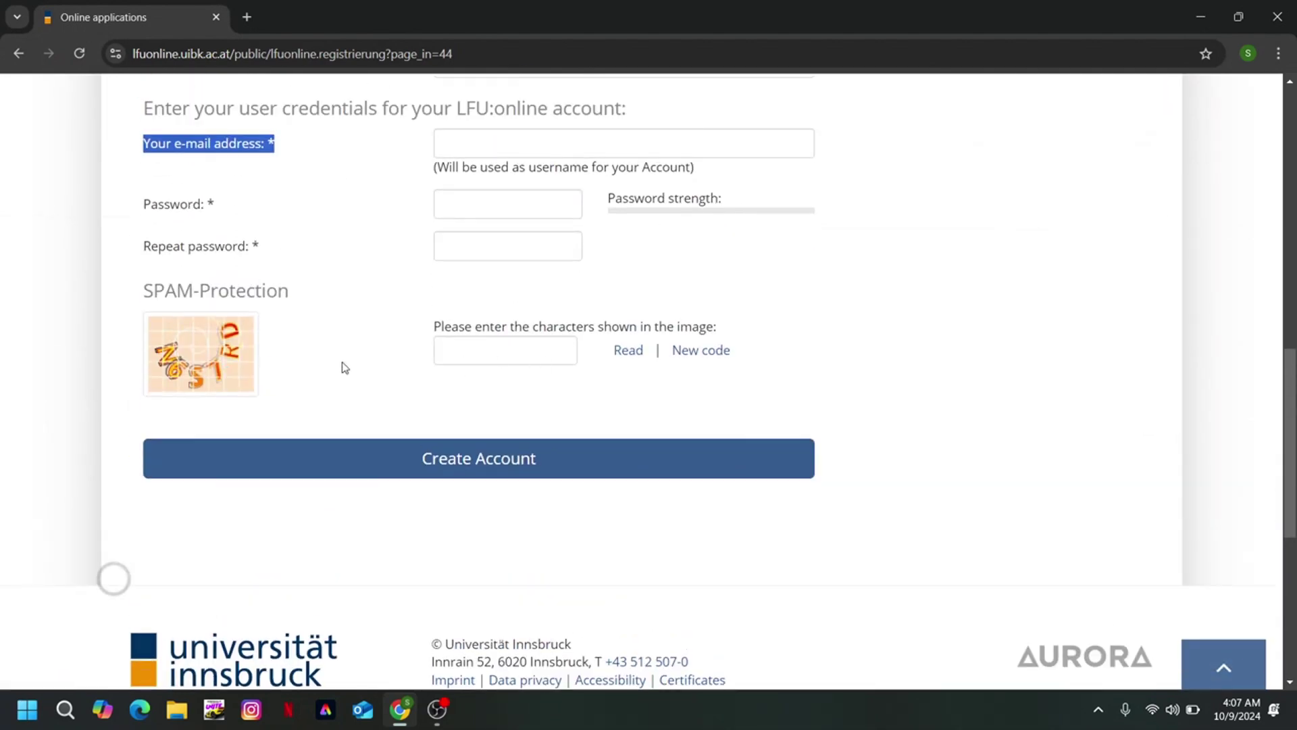
click(456, 350)
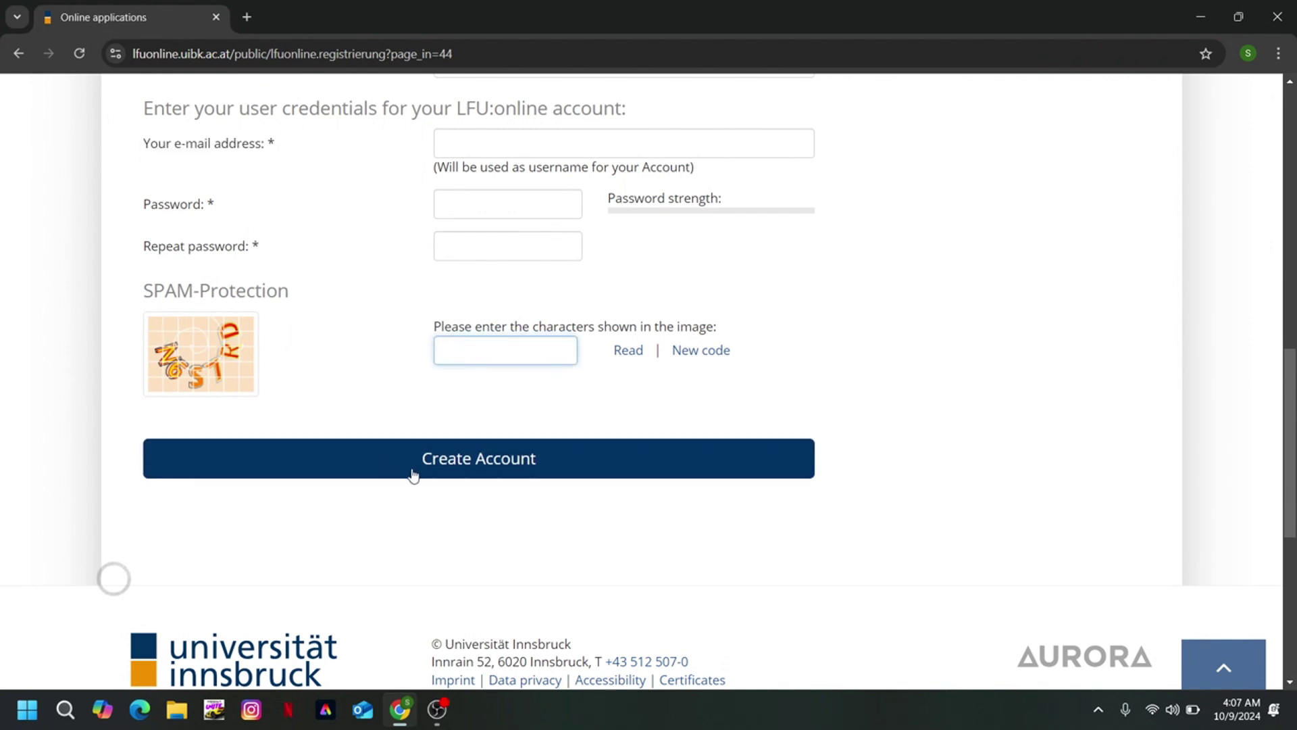
scroll(403, 197, up, 12)
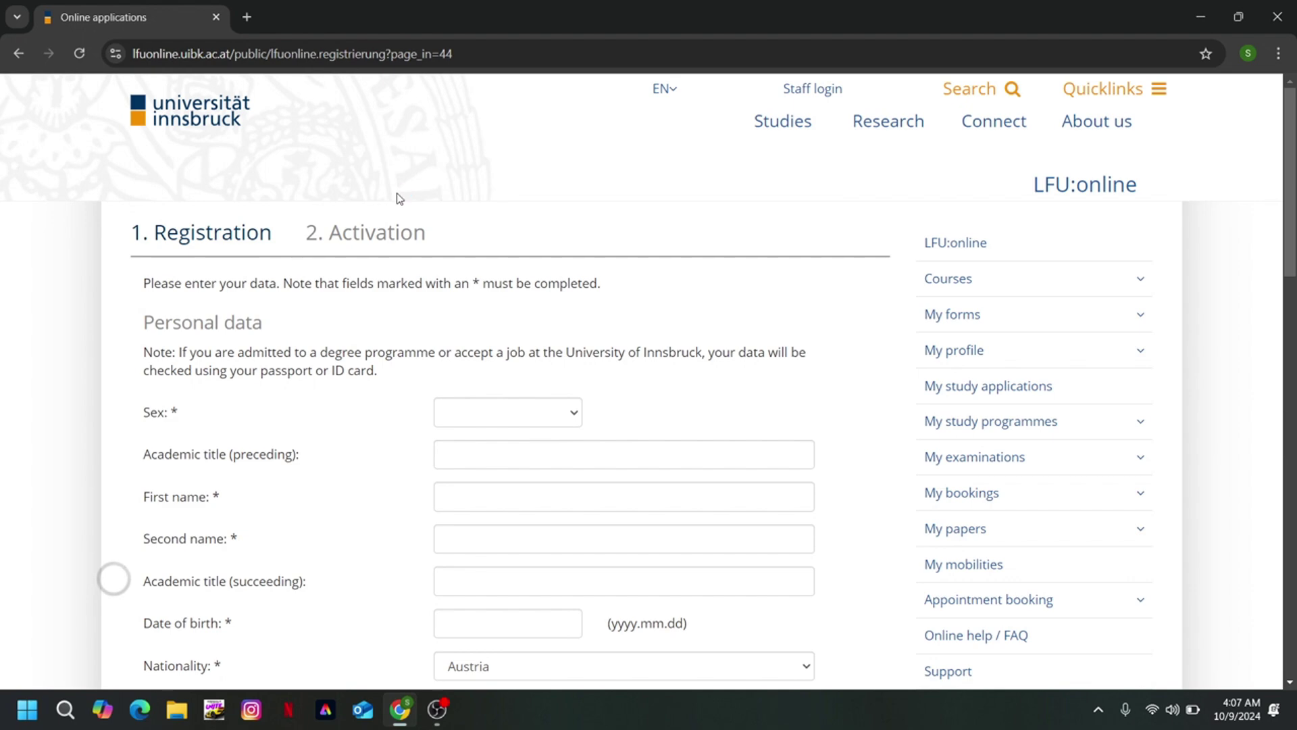
click(437, 709)
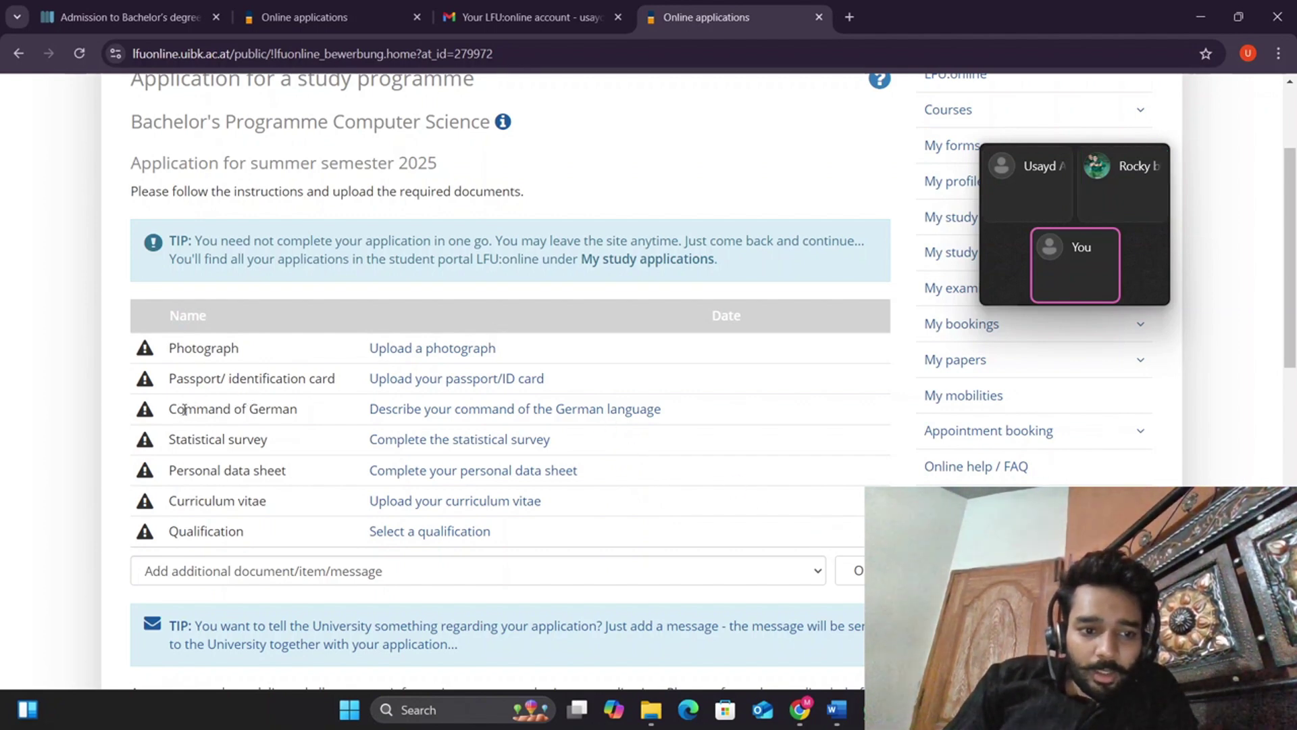
Review the required application items, including command of German, statistical survey, personal data sheet and curriculum vitae
drag(183, 409, 245, 410)
drag(175, 440, 268, 440)
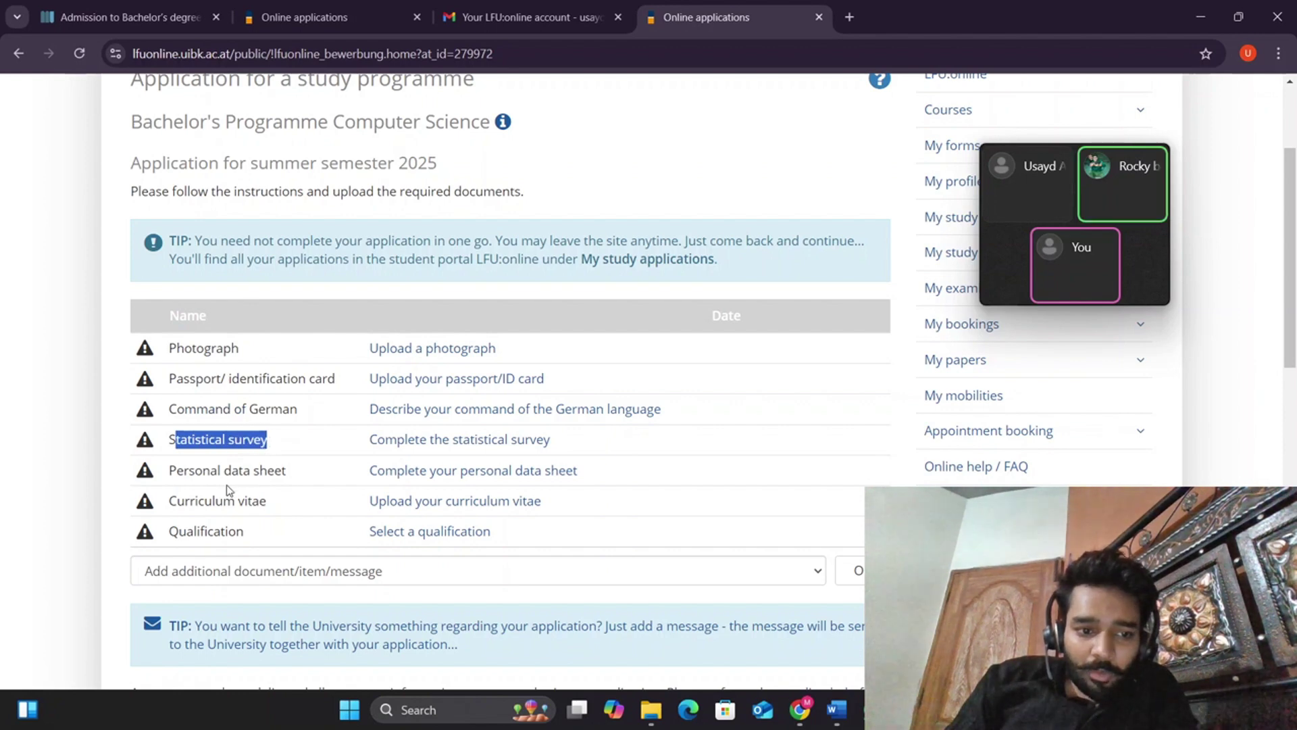
drag(175, 471, 284, 472)
click(160, 505)
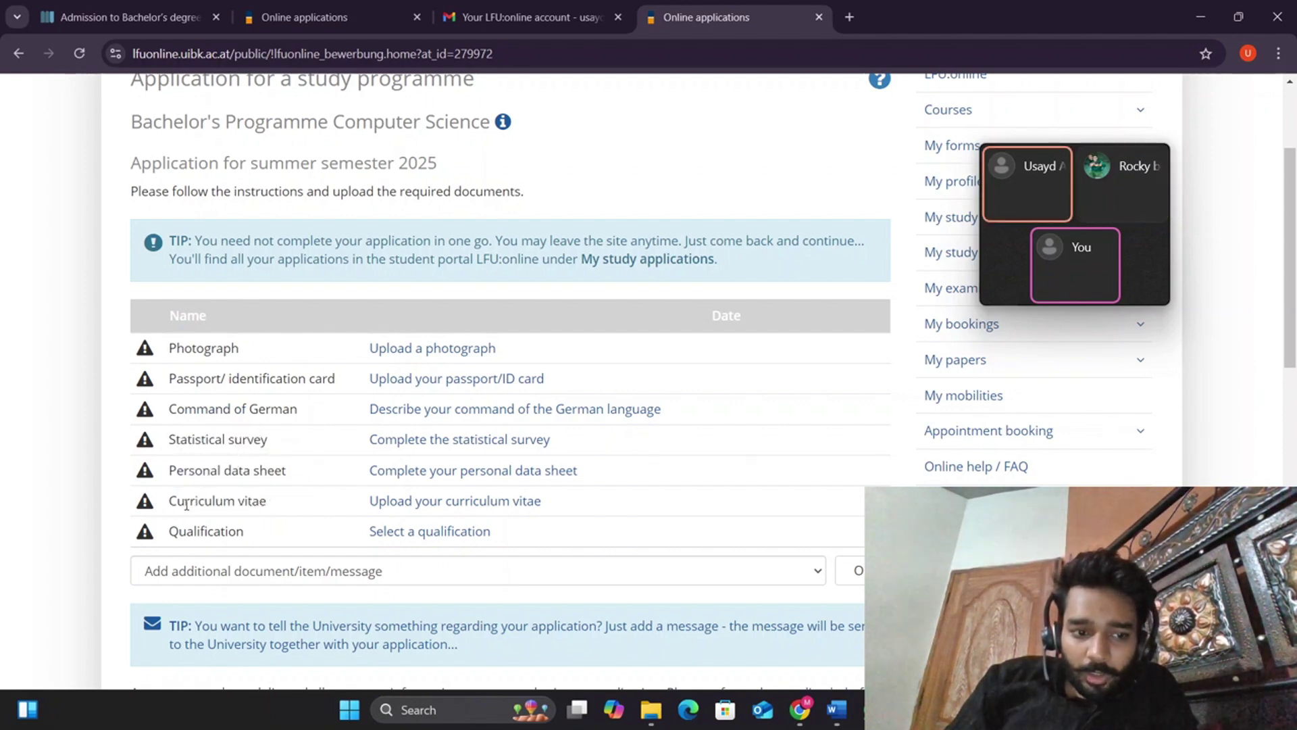
Review the curriculum vitae and qualification entries in the list of required application items
drag(185, 503, 304, 514)
drag(185, 532, 282, 548)
click(231, 534)
click(297, 538)
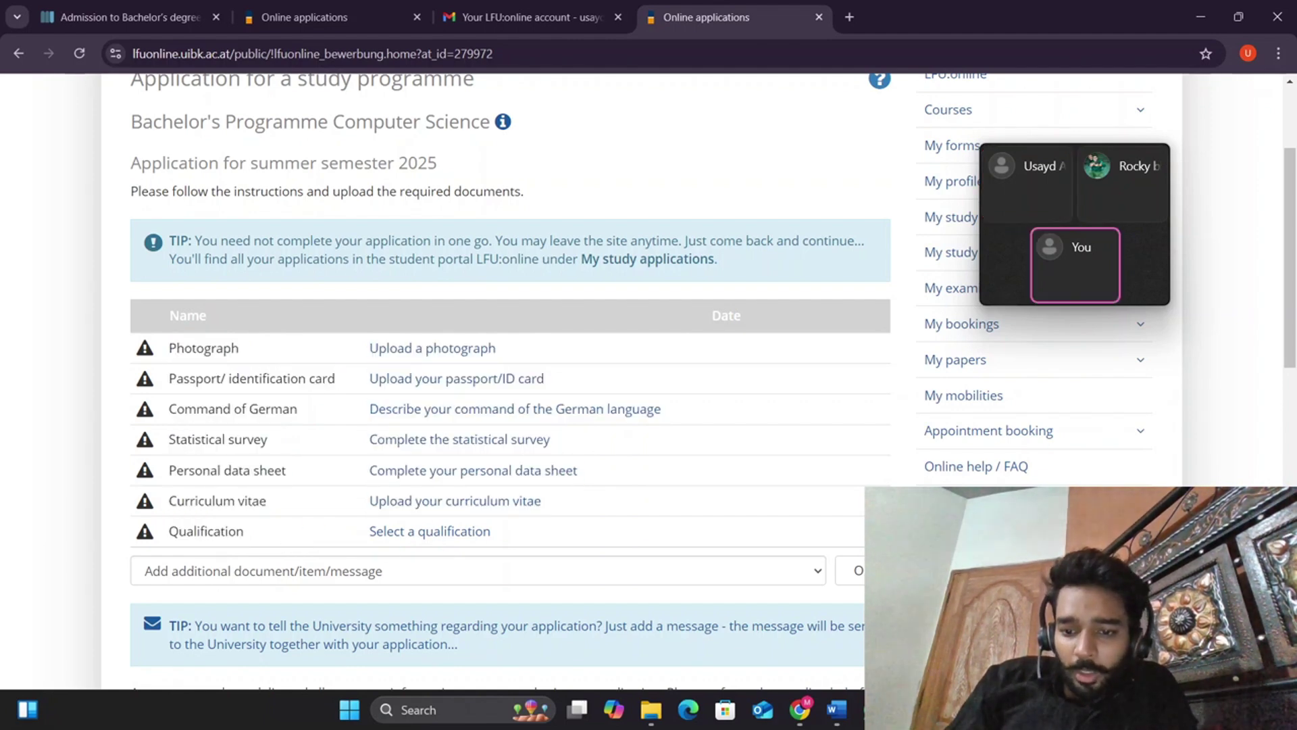
key(alt+Tab)
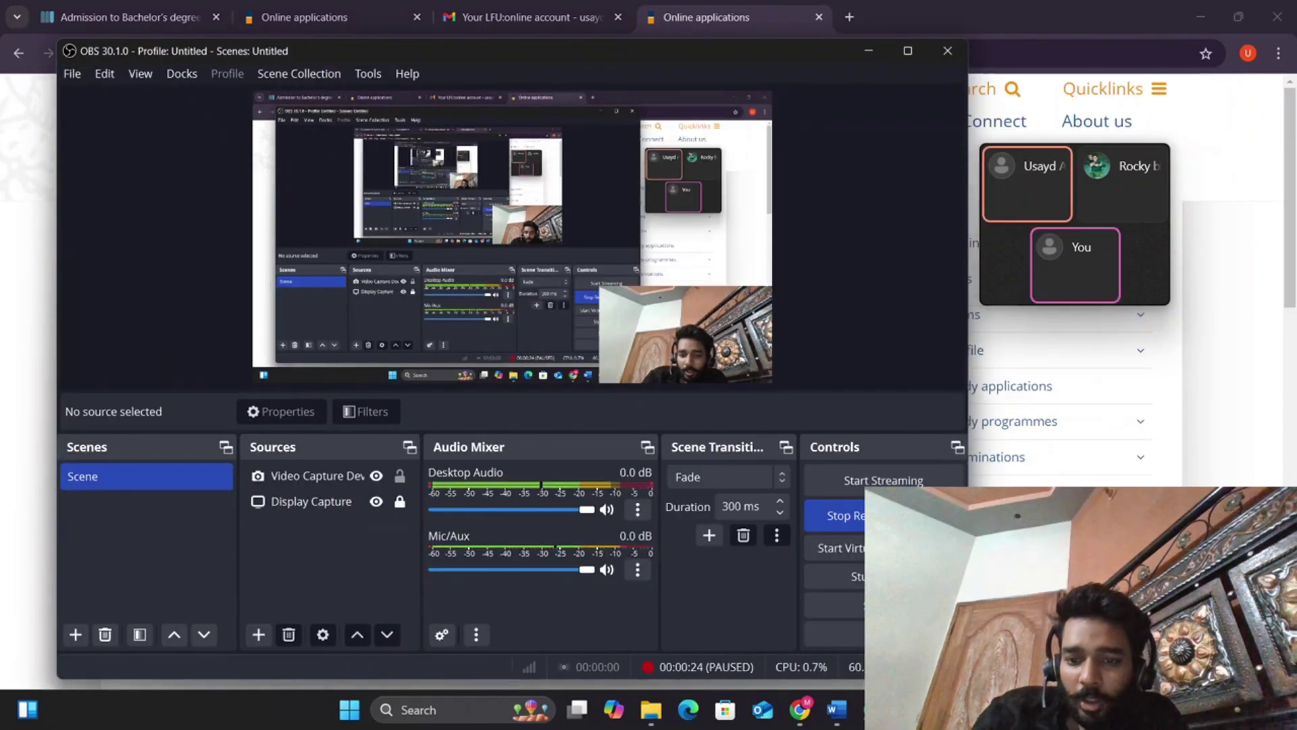
key(alt+Tab)
Check the photograph upload page's criteria, including the required photo size, and return to the list of application items
scroll(540, 493, down, 1)
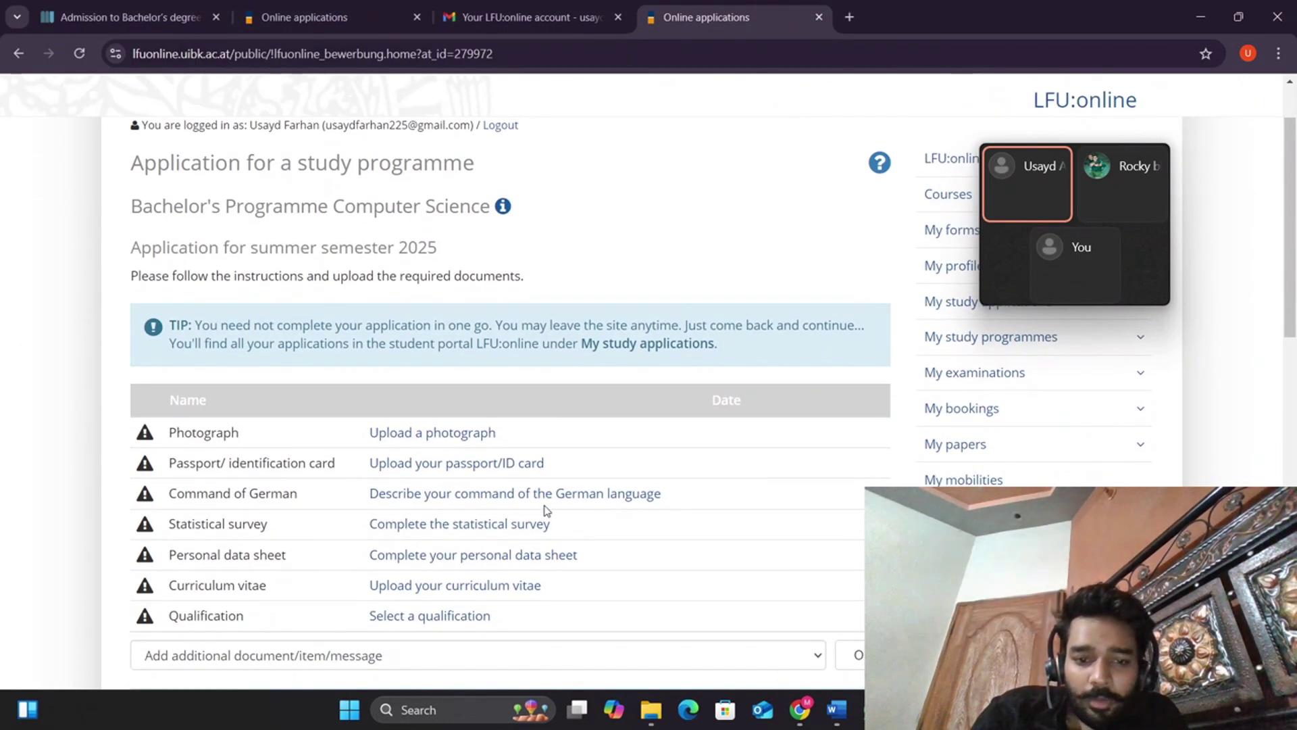
click(441, 439)
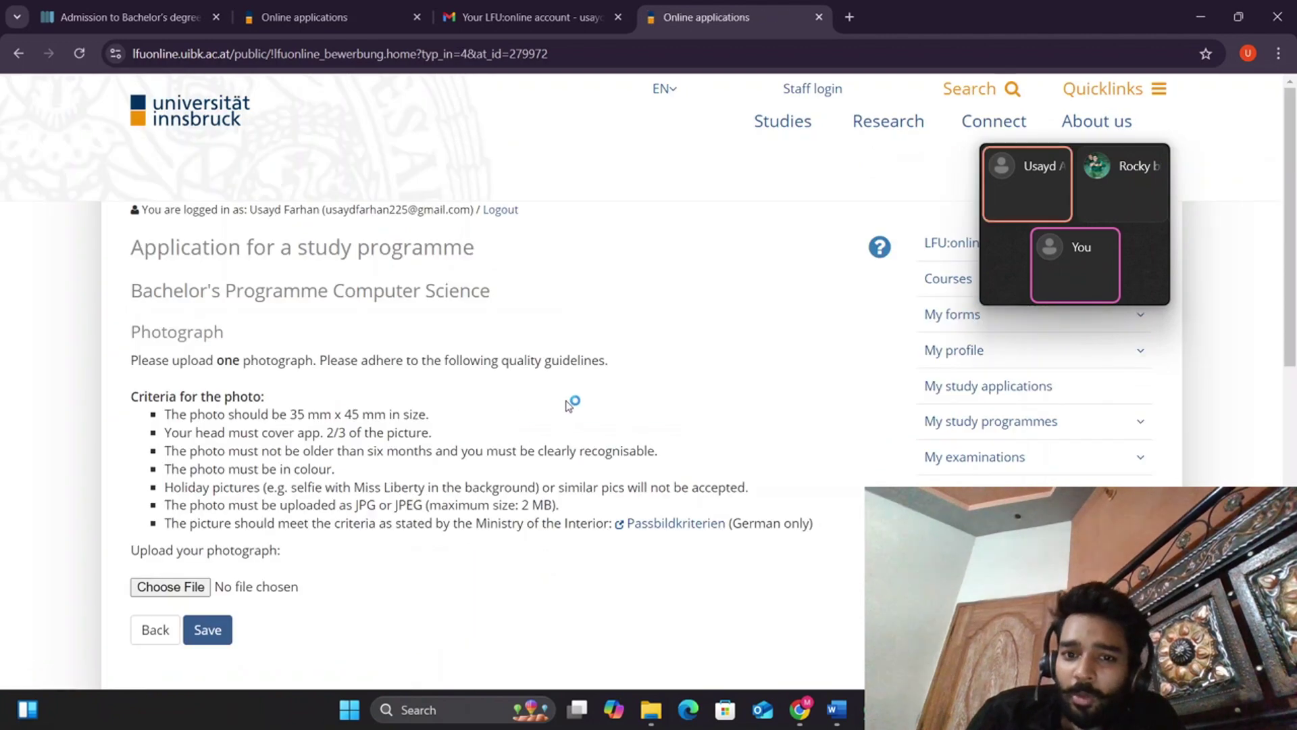
scroll(338, 419, down, 2)
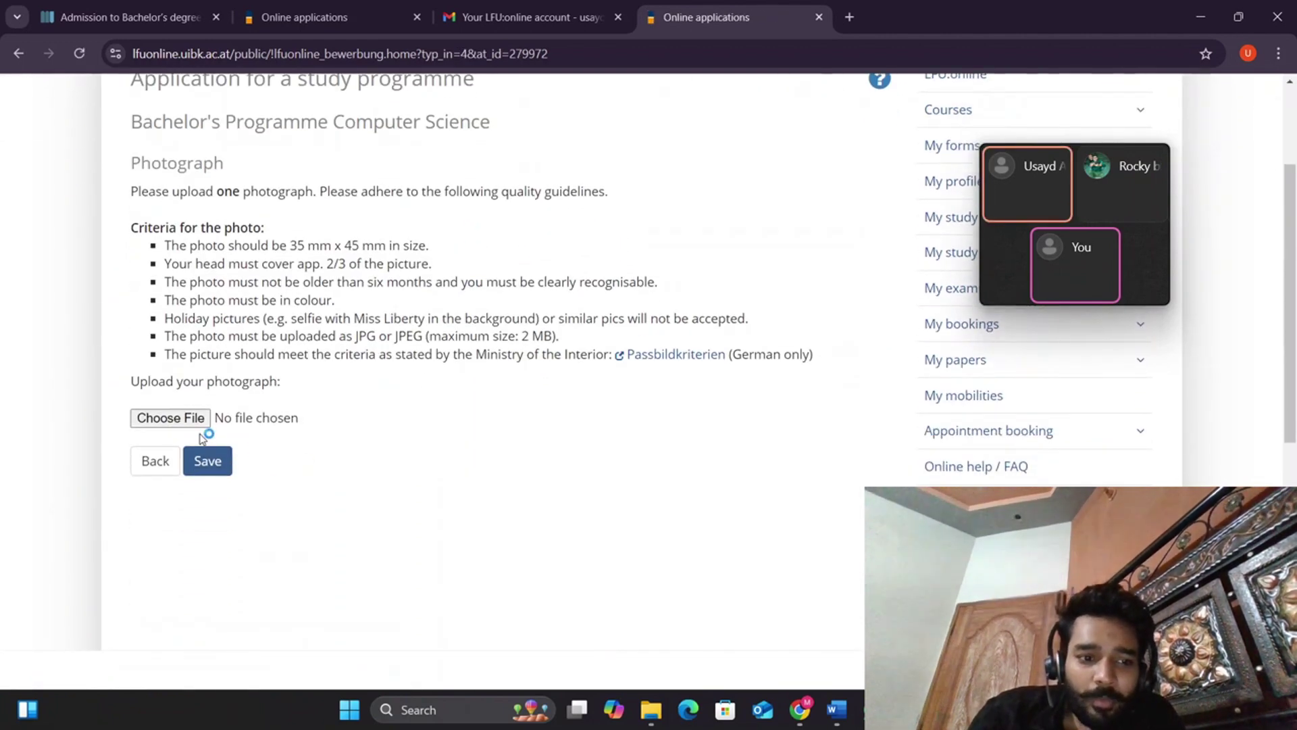
click(166, 419)
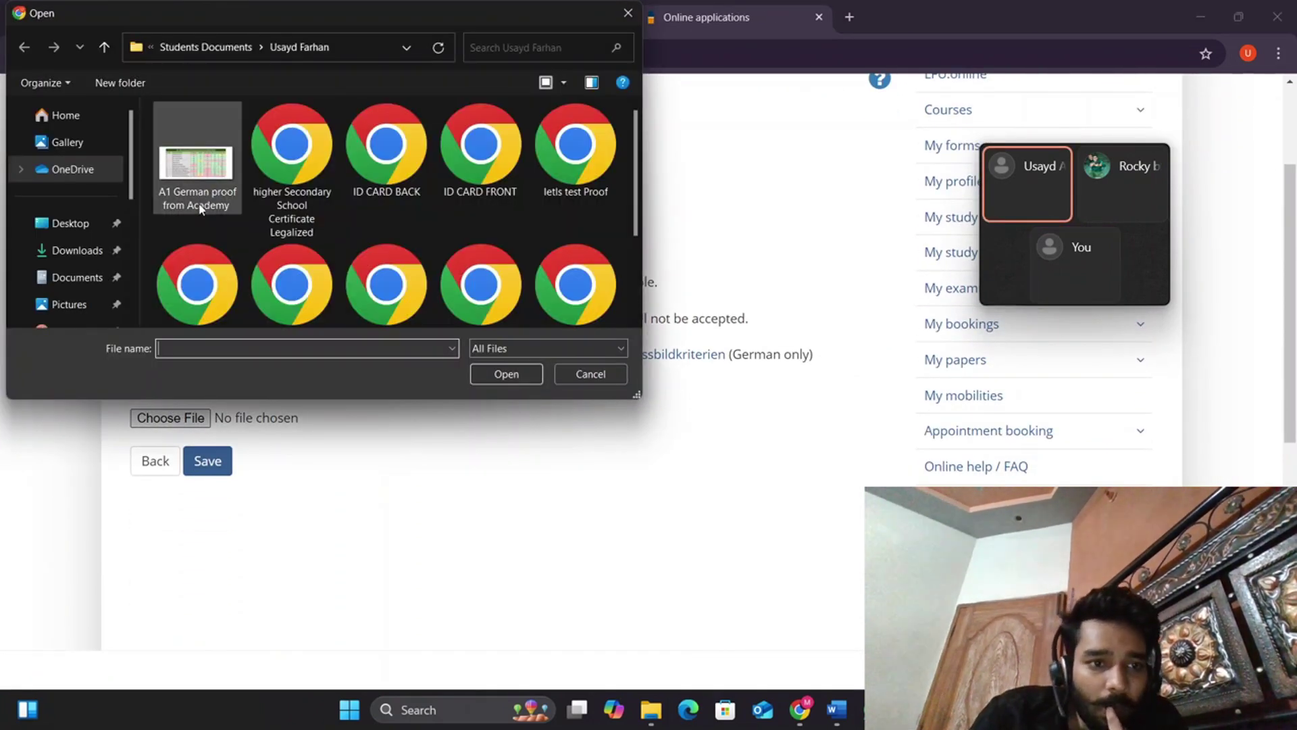
click(627, 13)
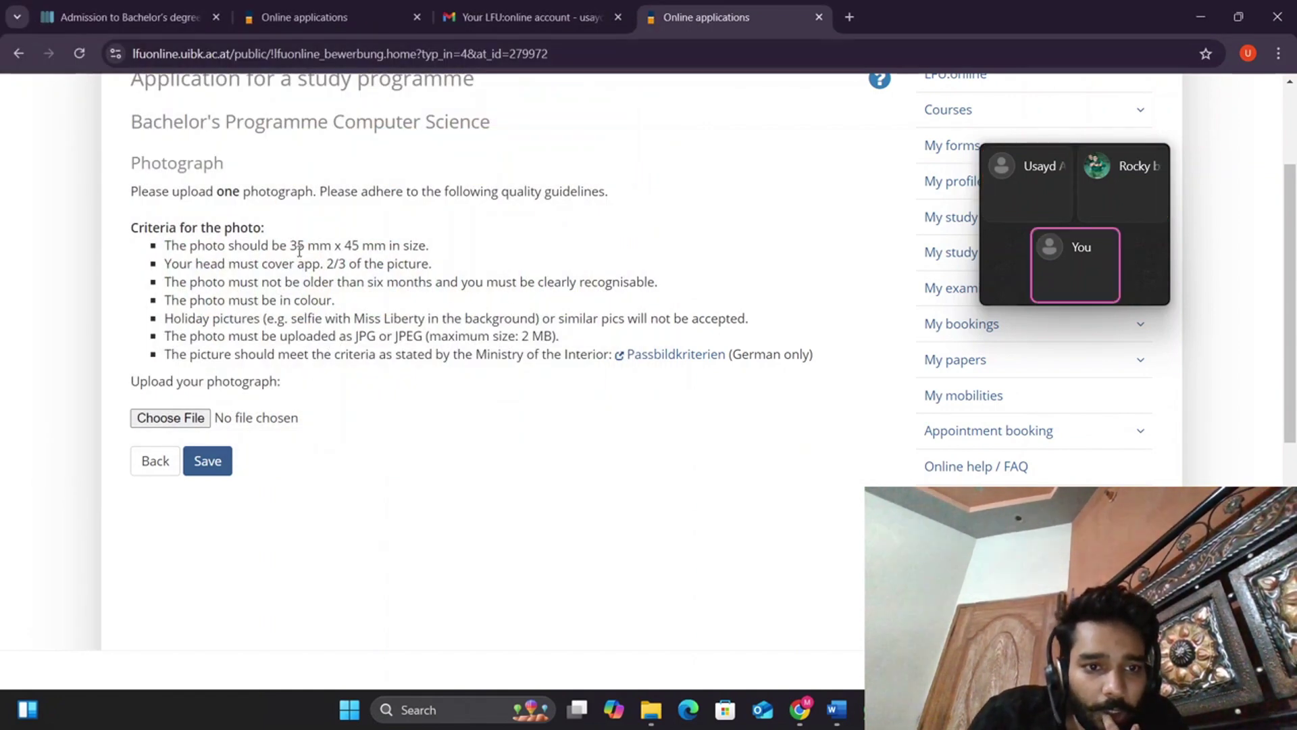
drag(291, 246, 360, 241)
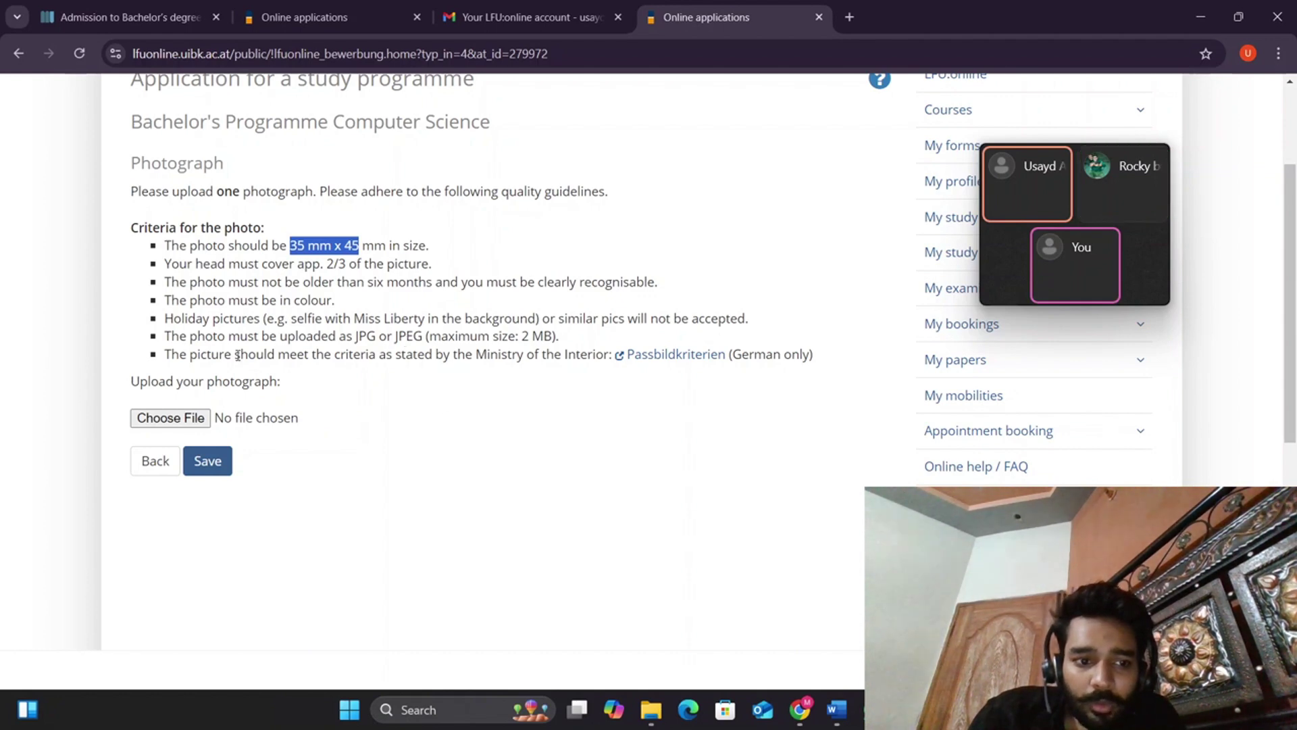
click(153, 464)
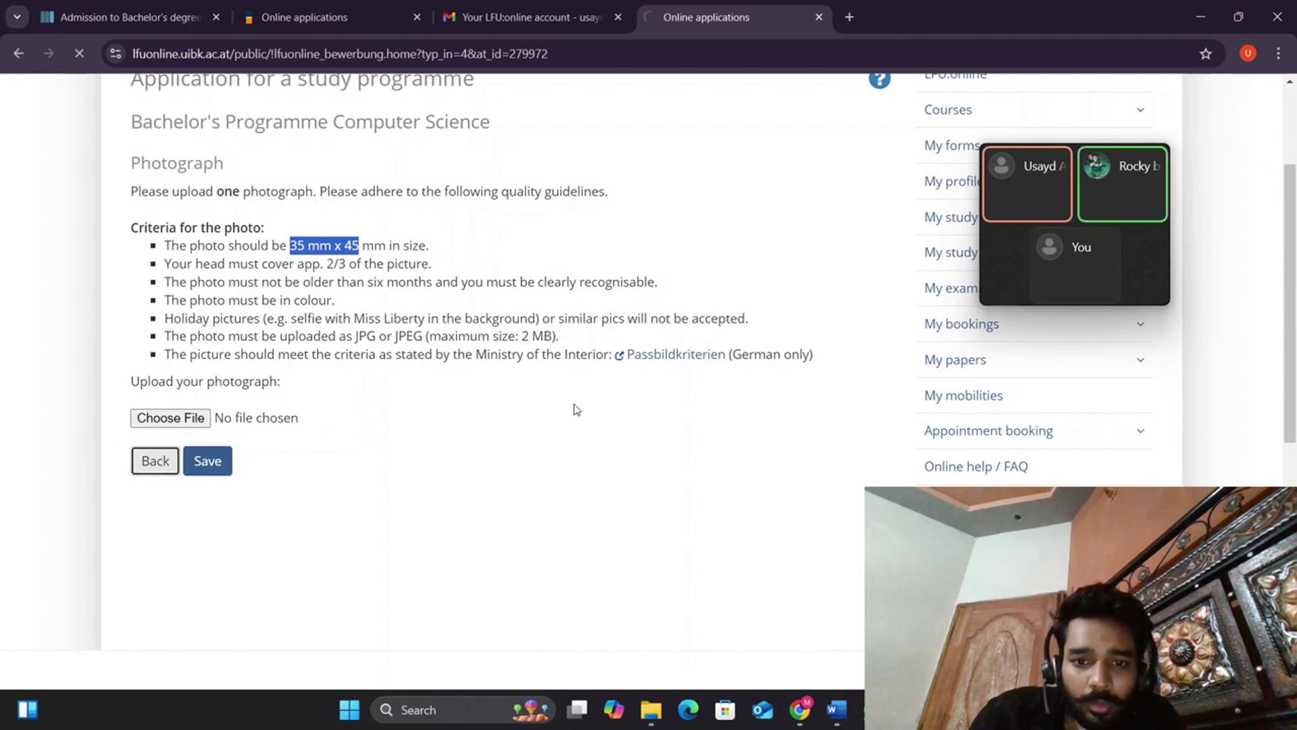
In the passport/identity card form, set the country of birth to Pakistan and the type of document to Passport
scroll(625, 373, down, 1)
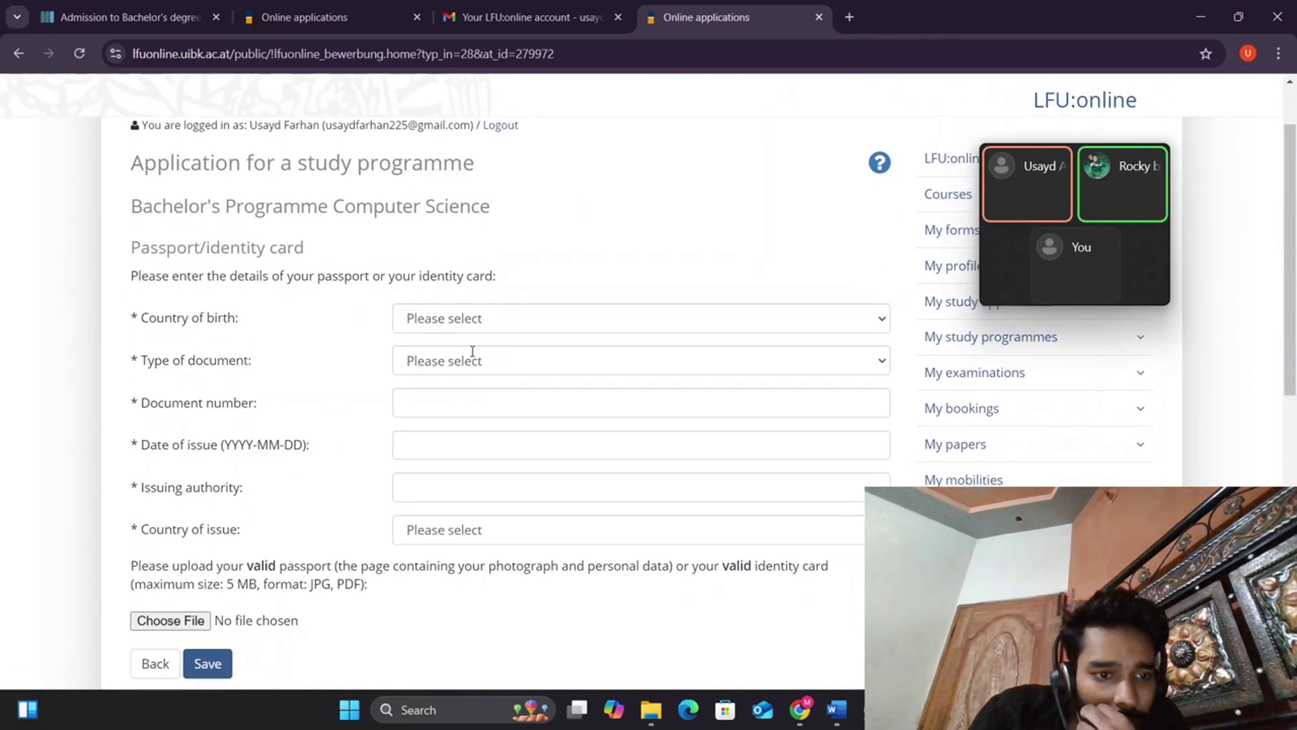
click(530, 318)
key(p)
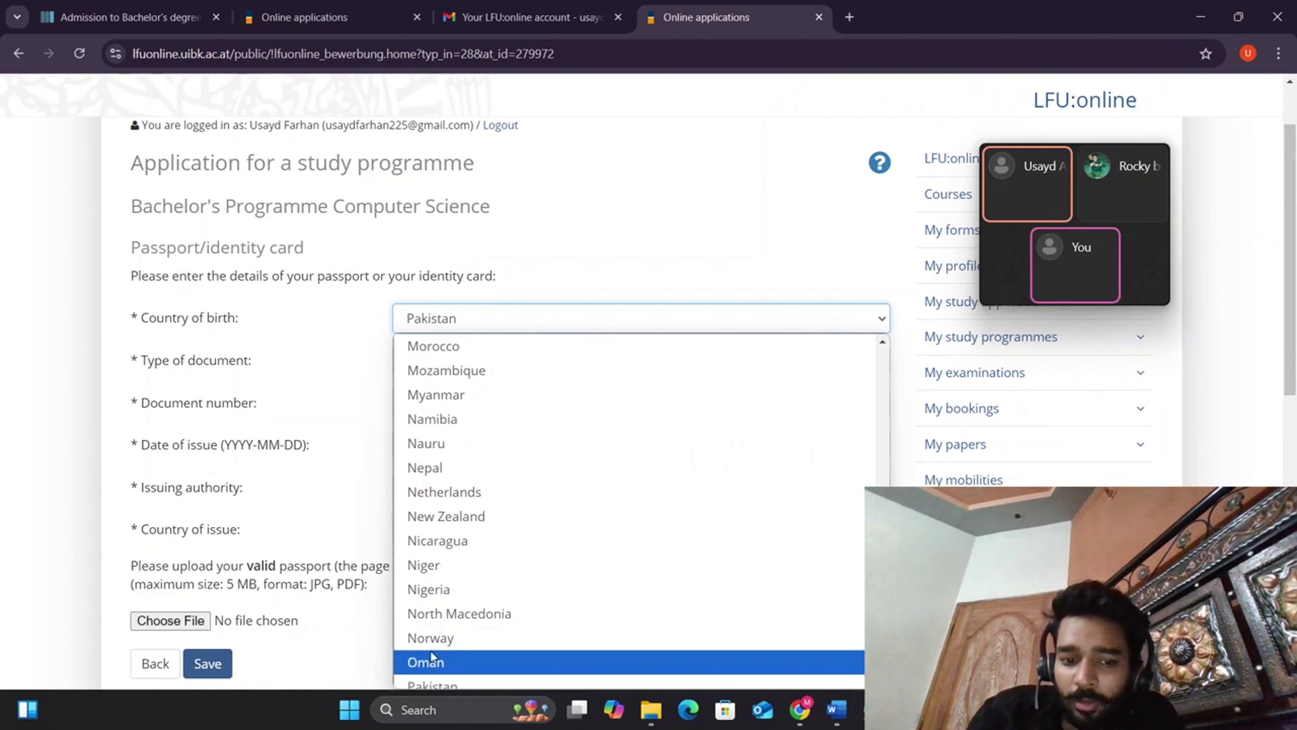
click(436, 676)
click(552, 365)
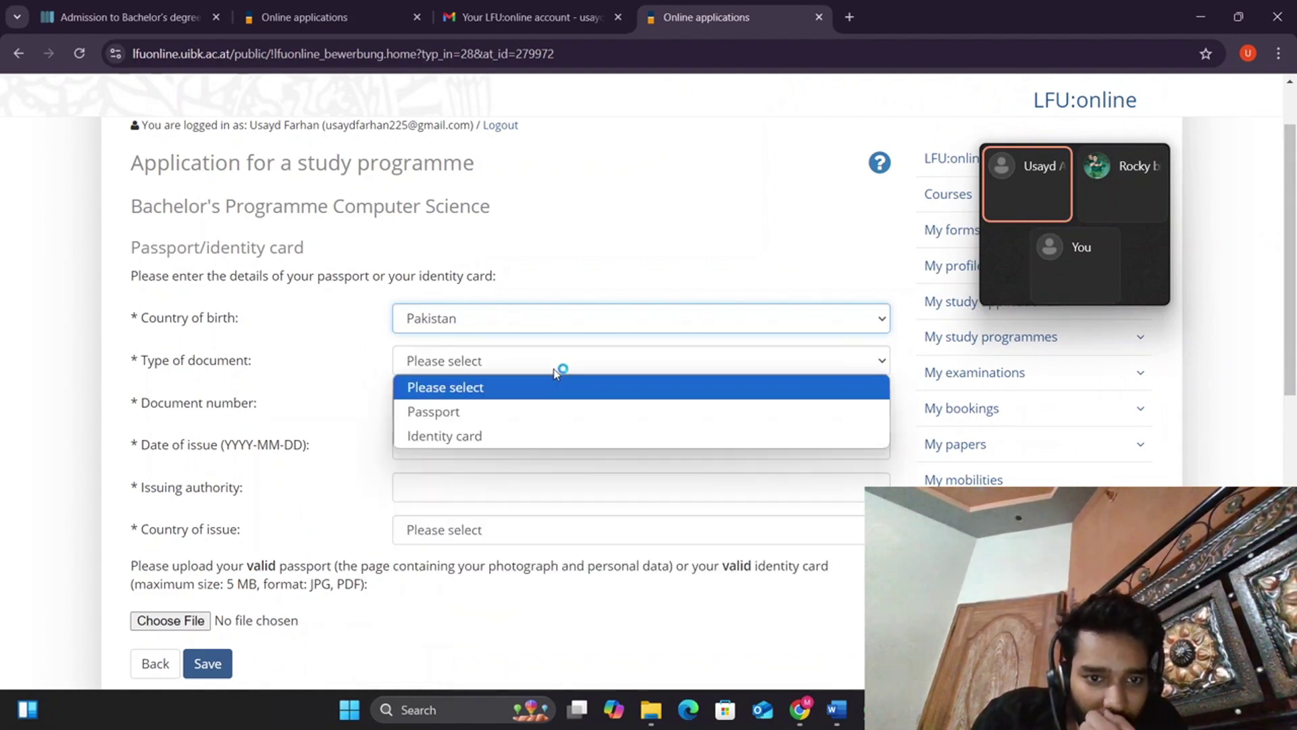
click(533, 418)
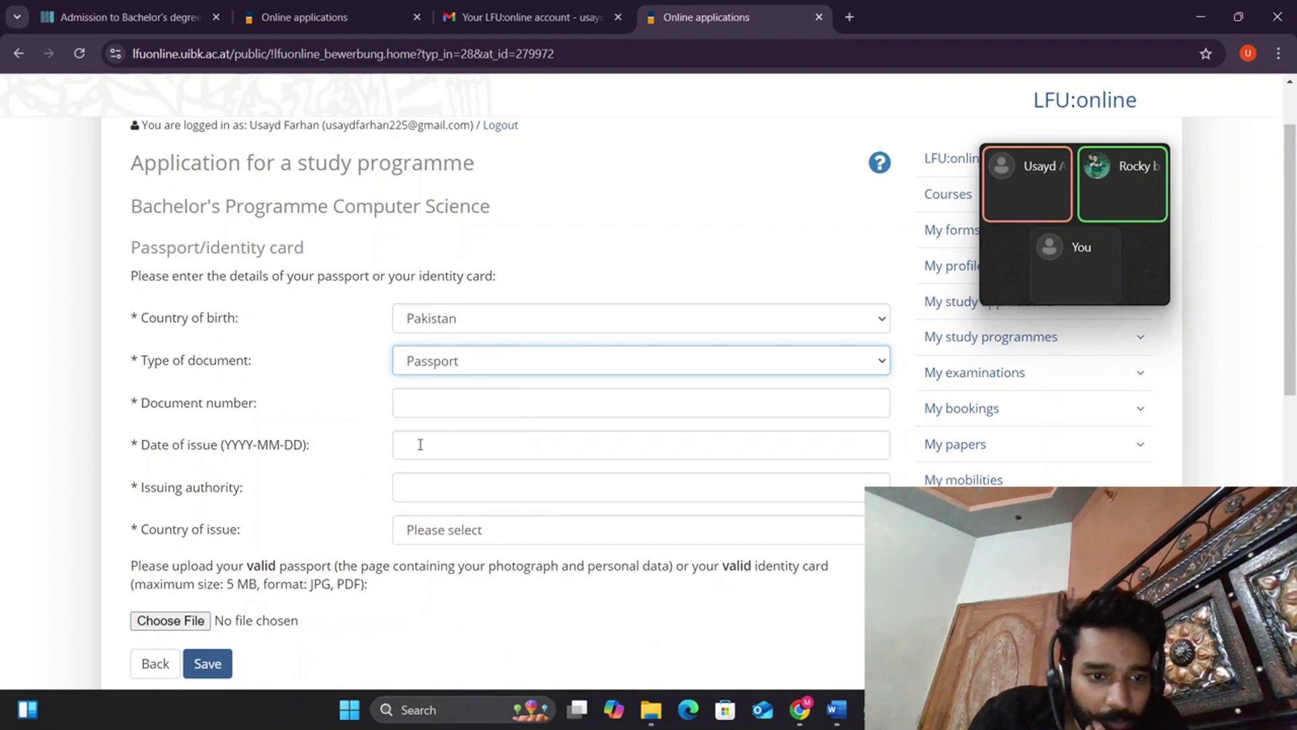
Set the passport's country of issue to Pakistan
scroll(433, 432, down, 1)
click(503, 451)
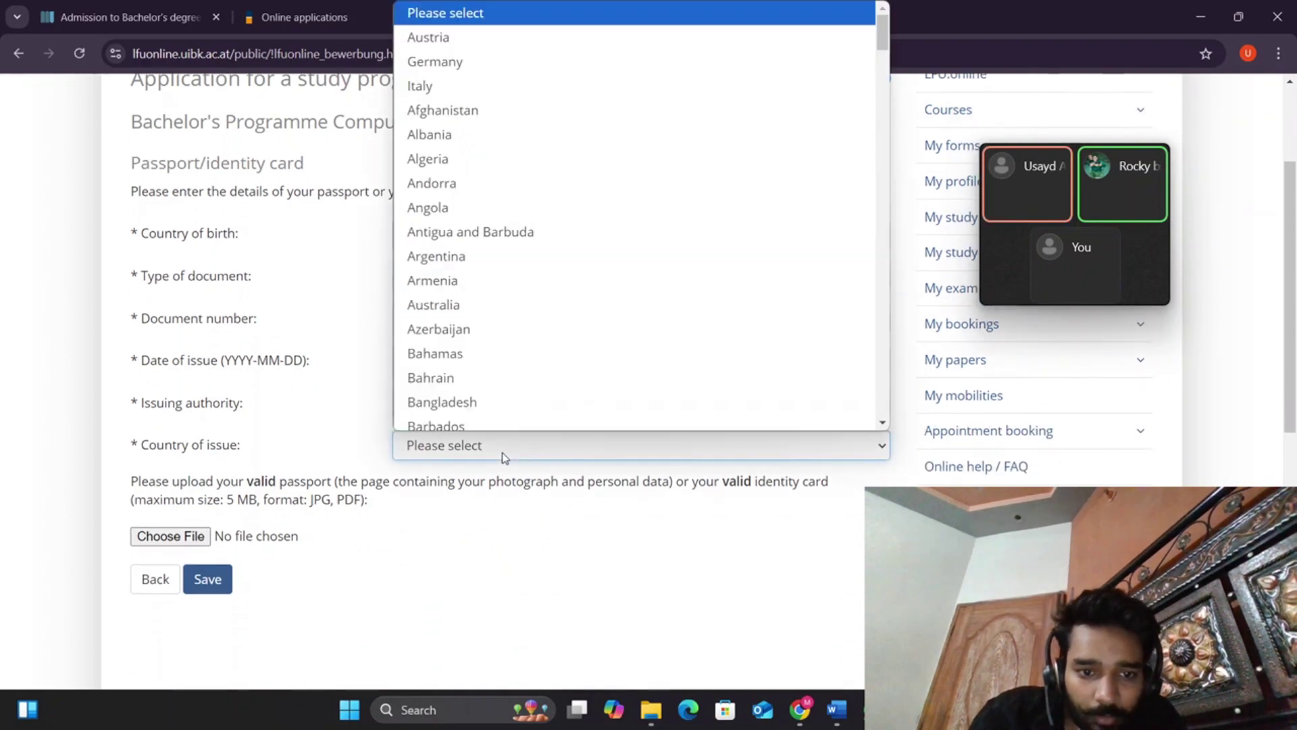
key(p)
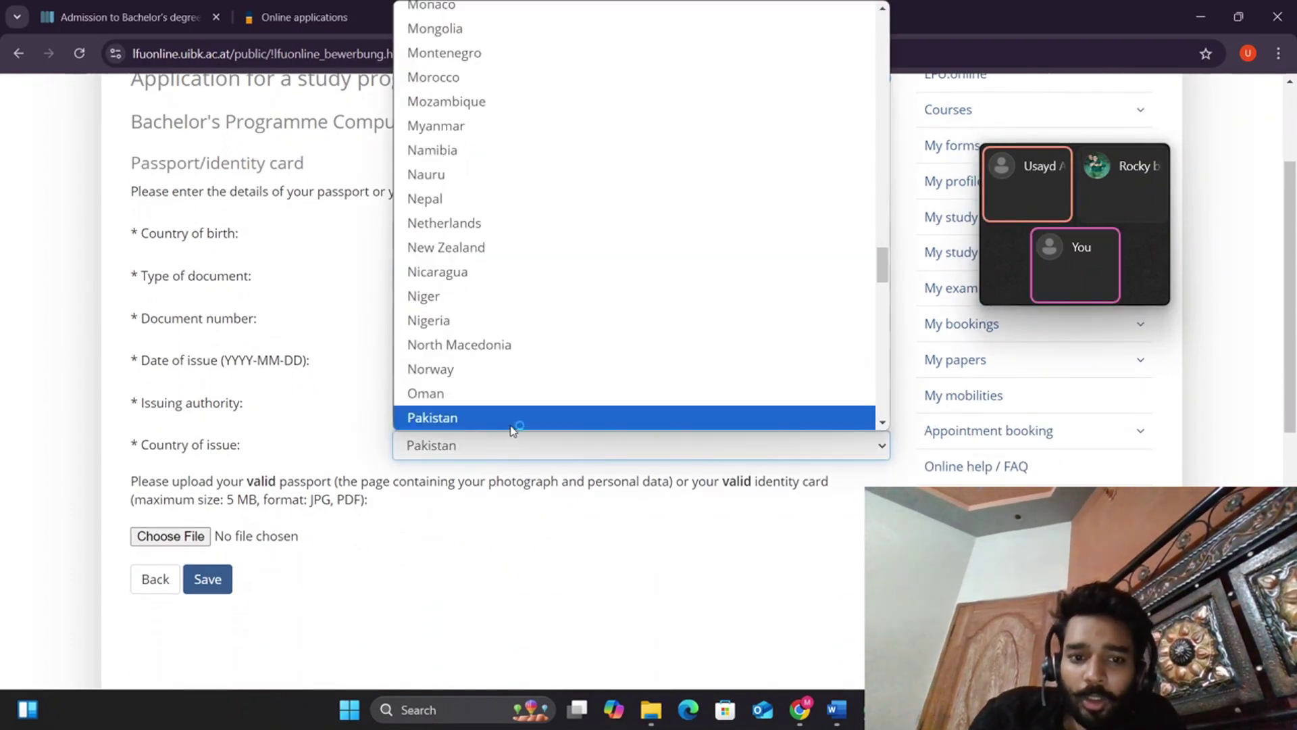
click(513, 424)
Attach the Passport PDF from the student's documents folder as the passport upload file
click(181, 537)
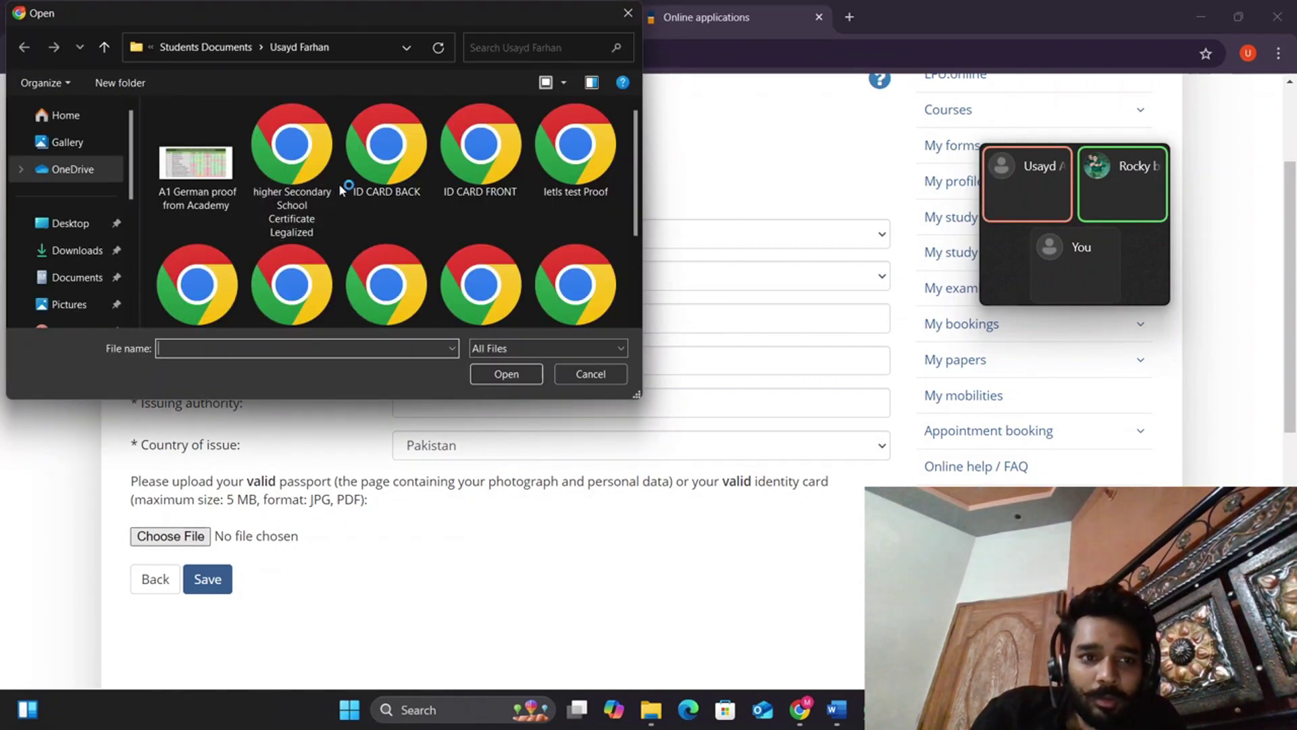
scroll(513, 236, down, 3)
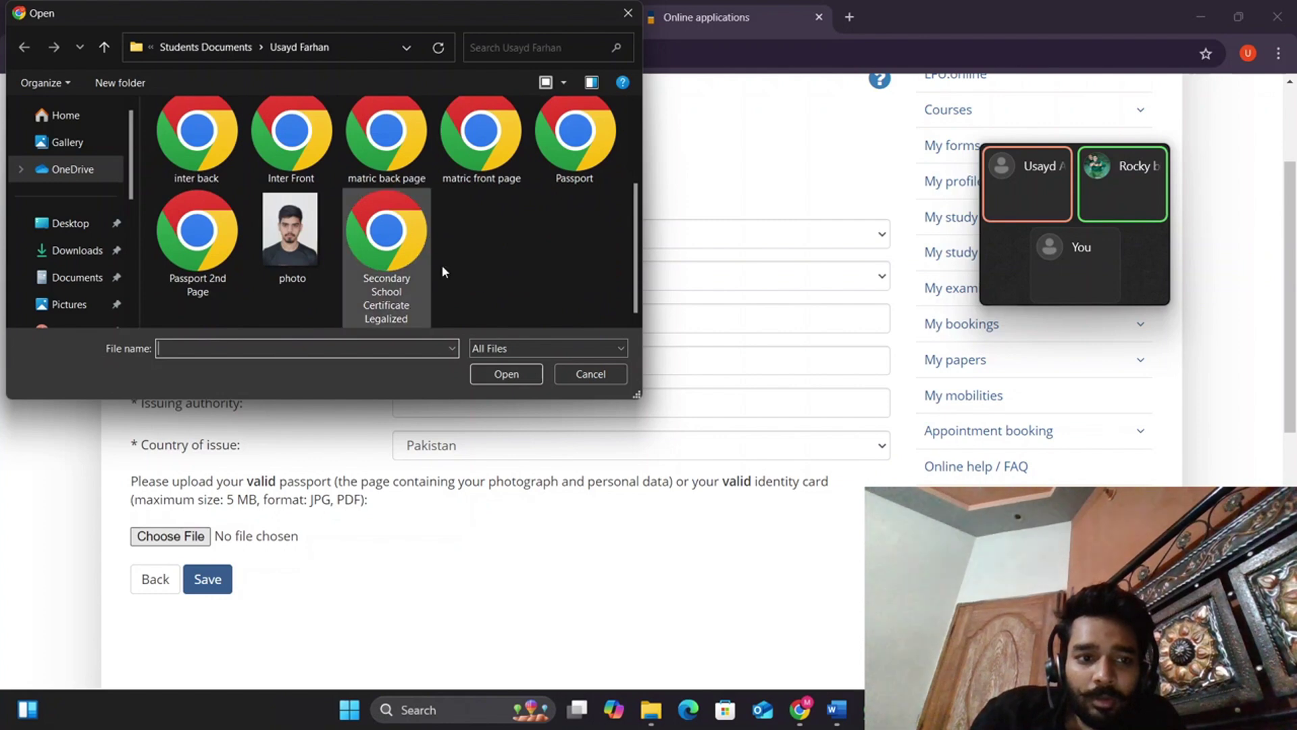
scroll(467, 270, up, 3)
scroll(507, 250, down, 3)
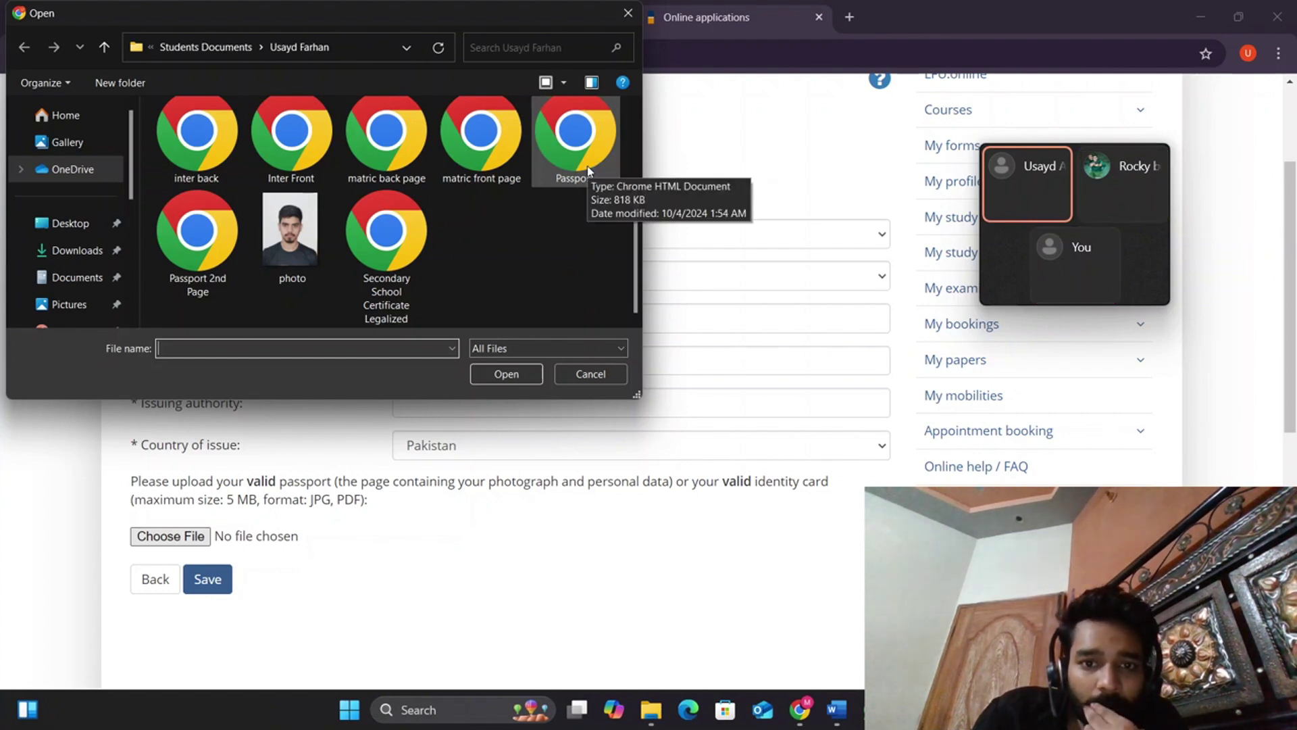
double_click(574, 142)
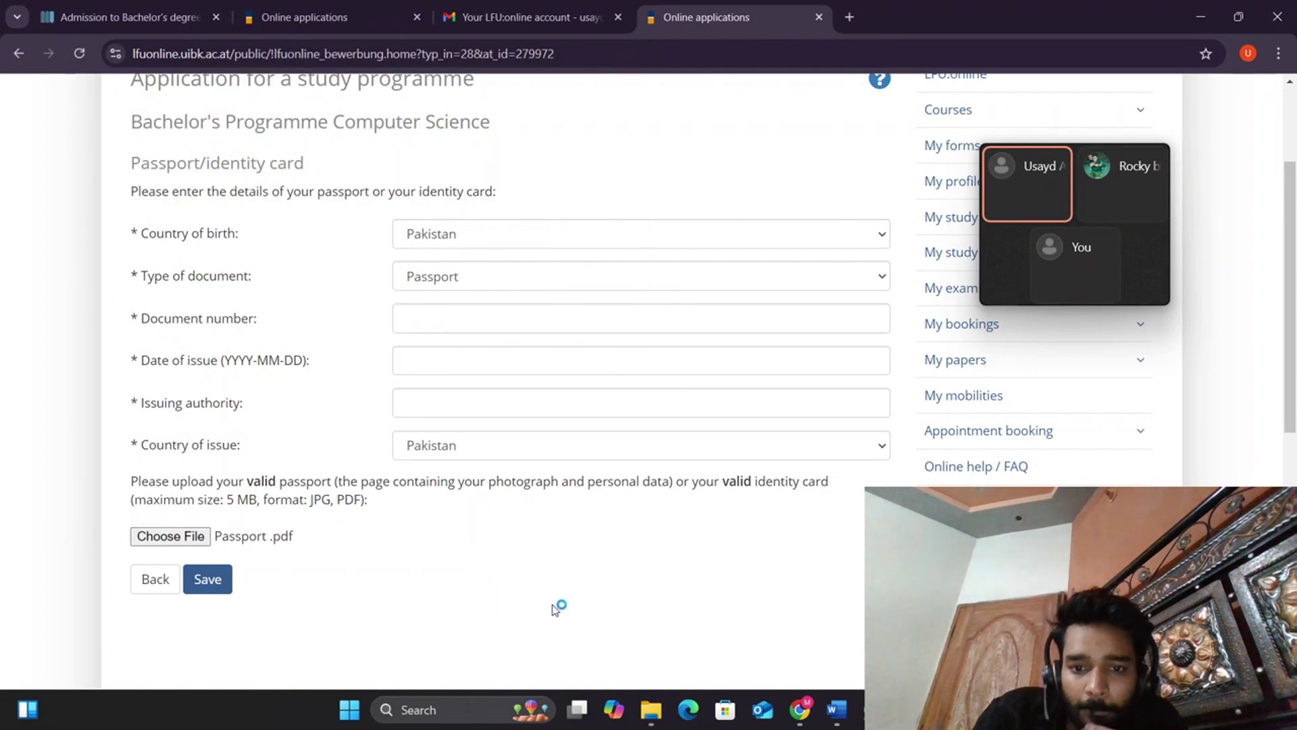
Examine the passport form's upload instructions, programme heading and introductory text, and look over the whole form
triple_click(624, 478)
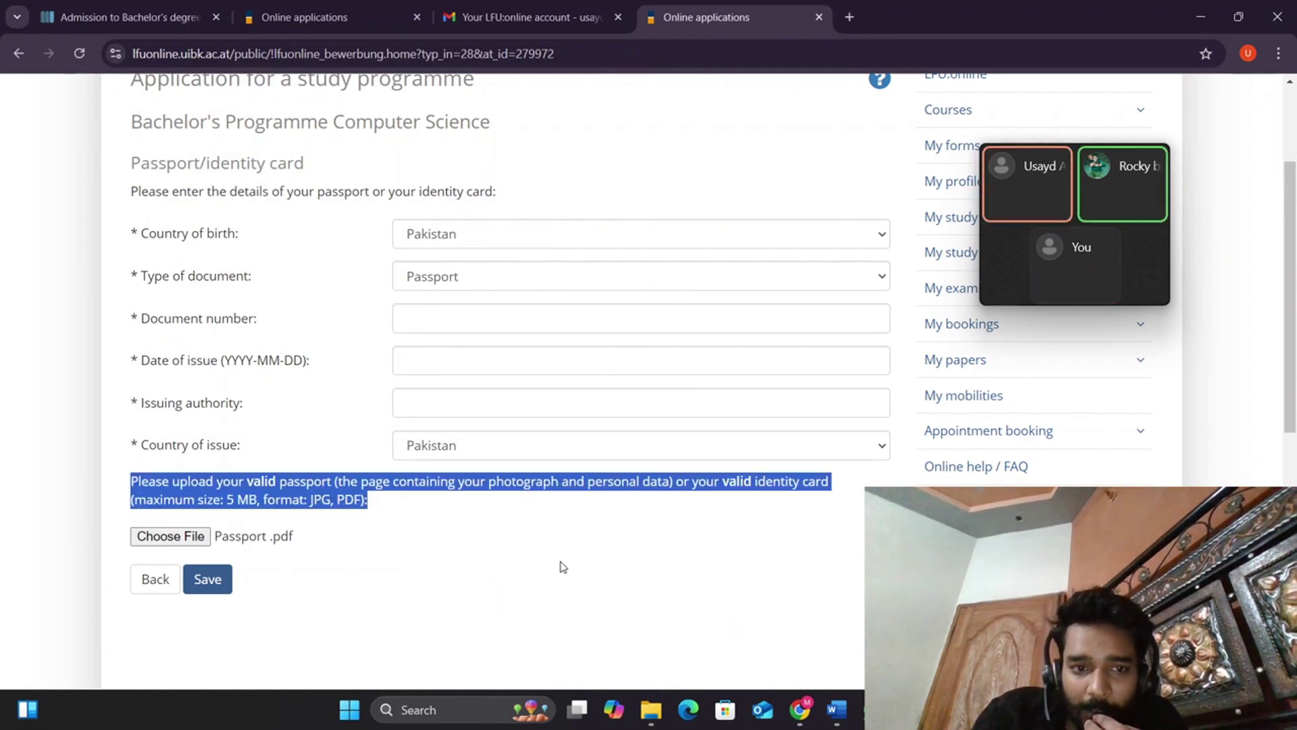
scroll(337, 373, up, 2)
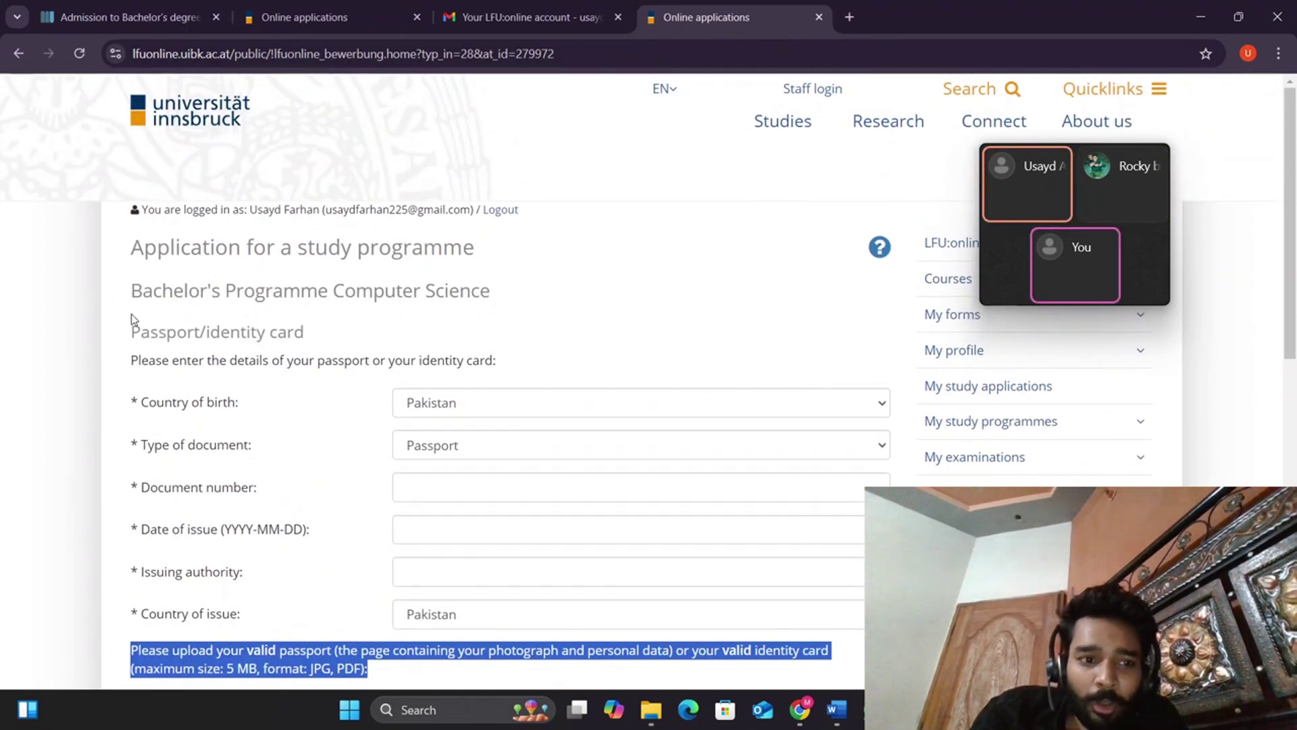
drag(142, 290, 561, 365)
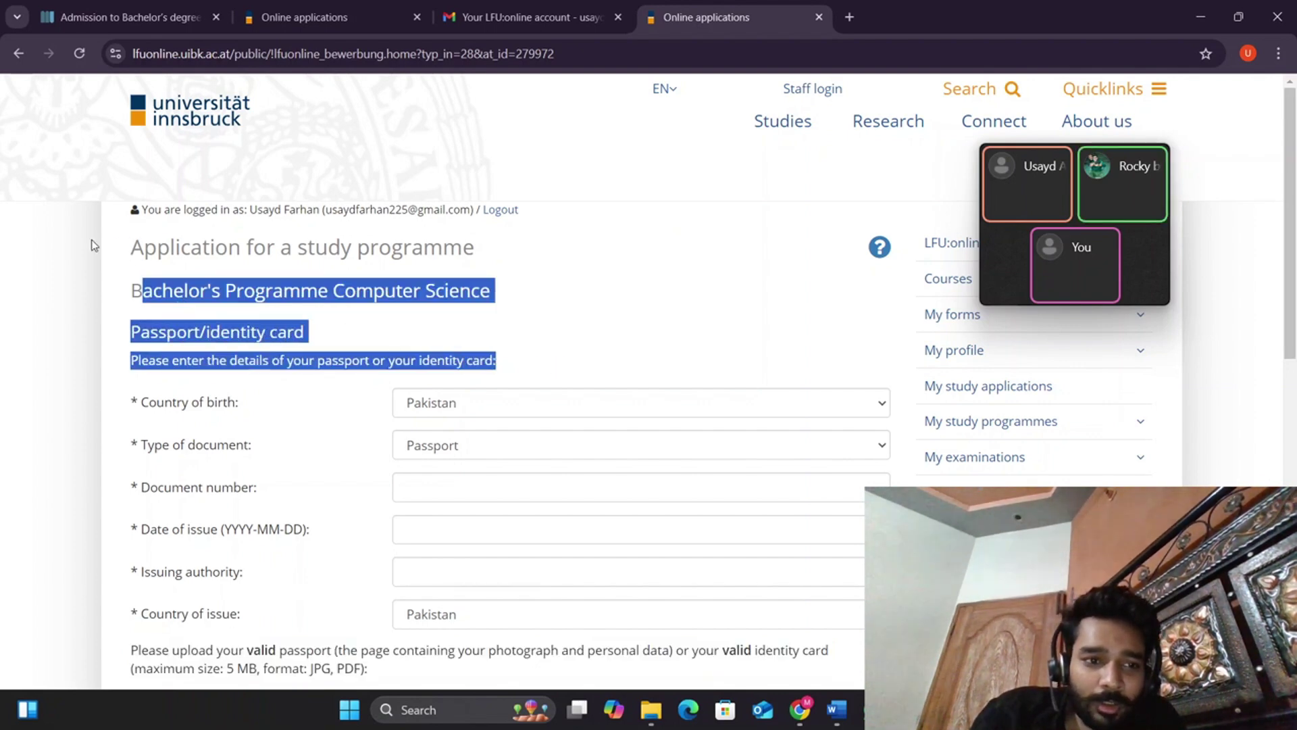
drag(132, 247, 515, 365)
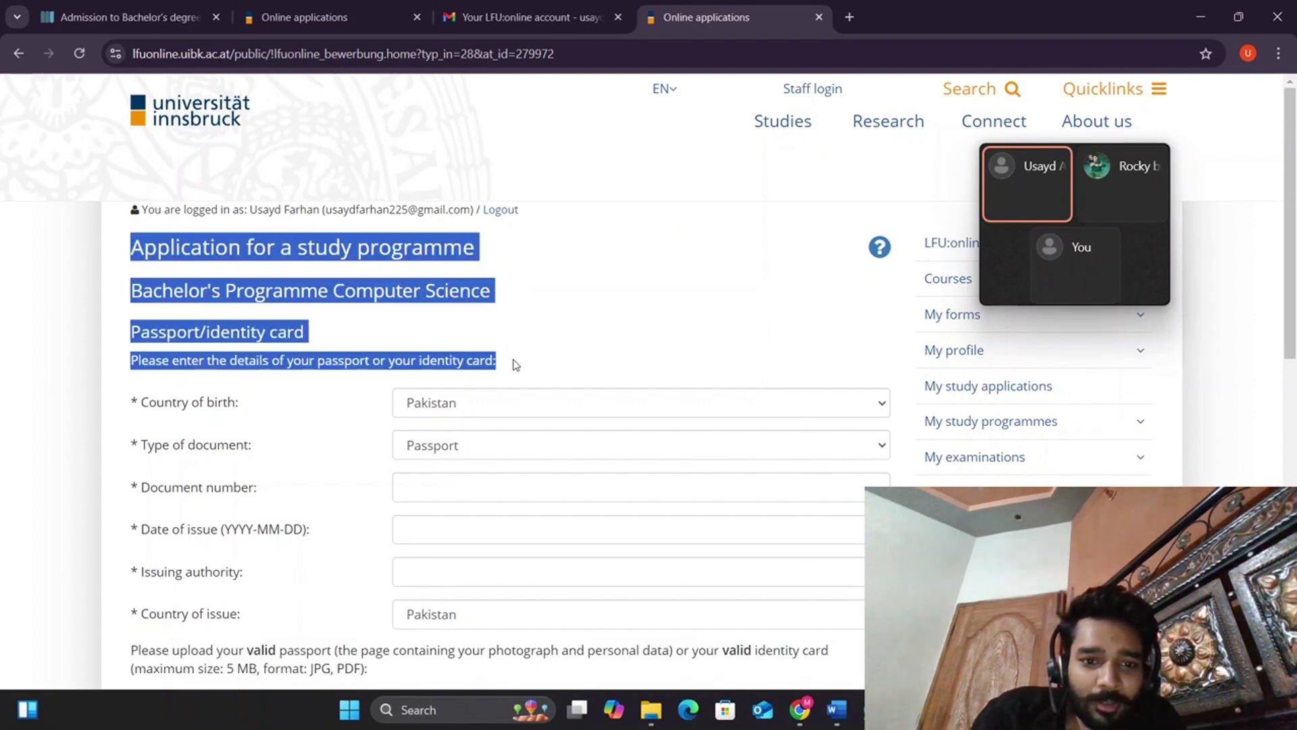
triple_click(325, 313)
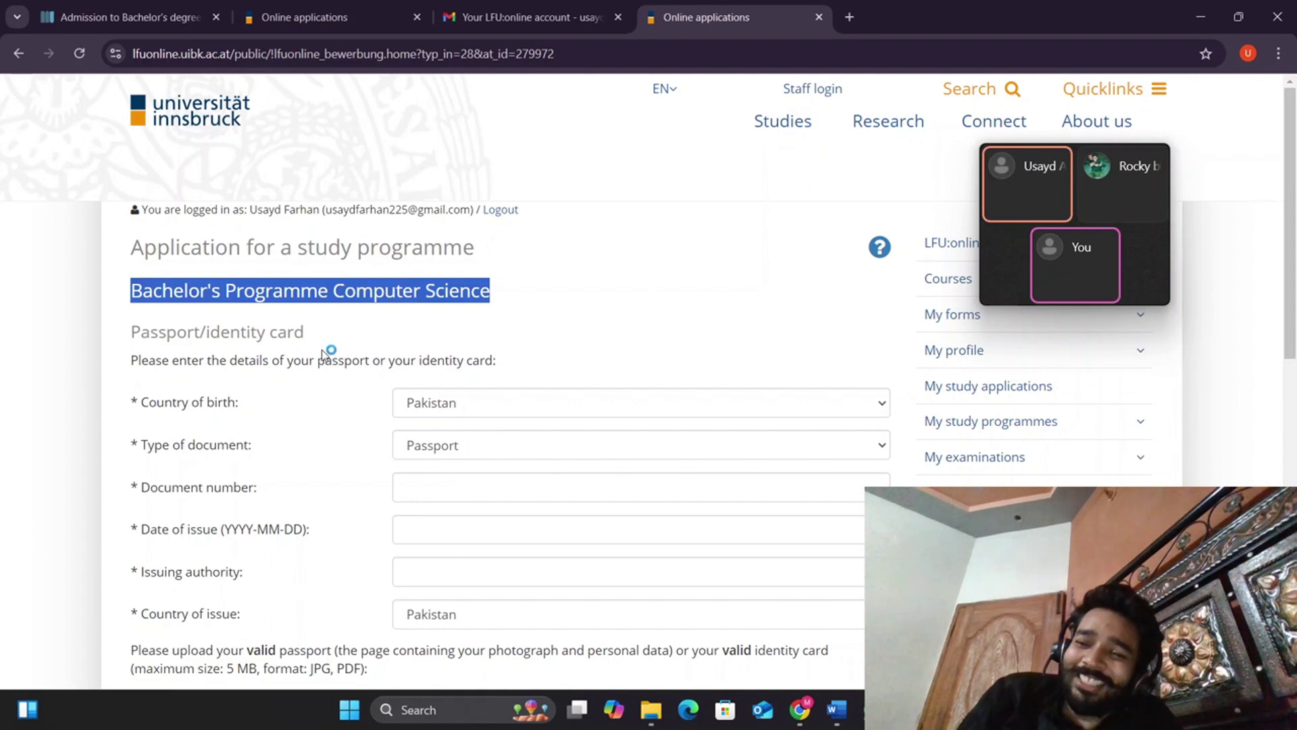
triple_click(426, 371)
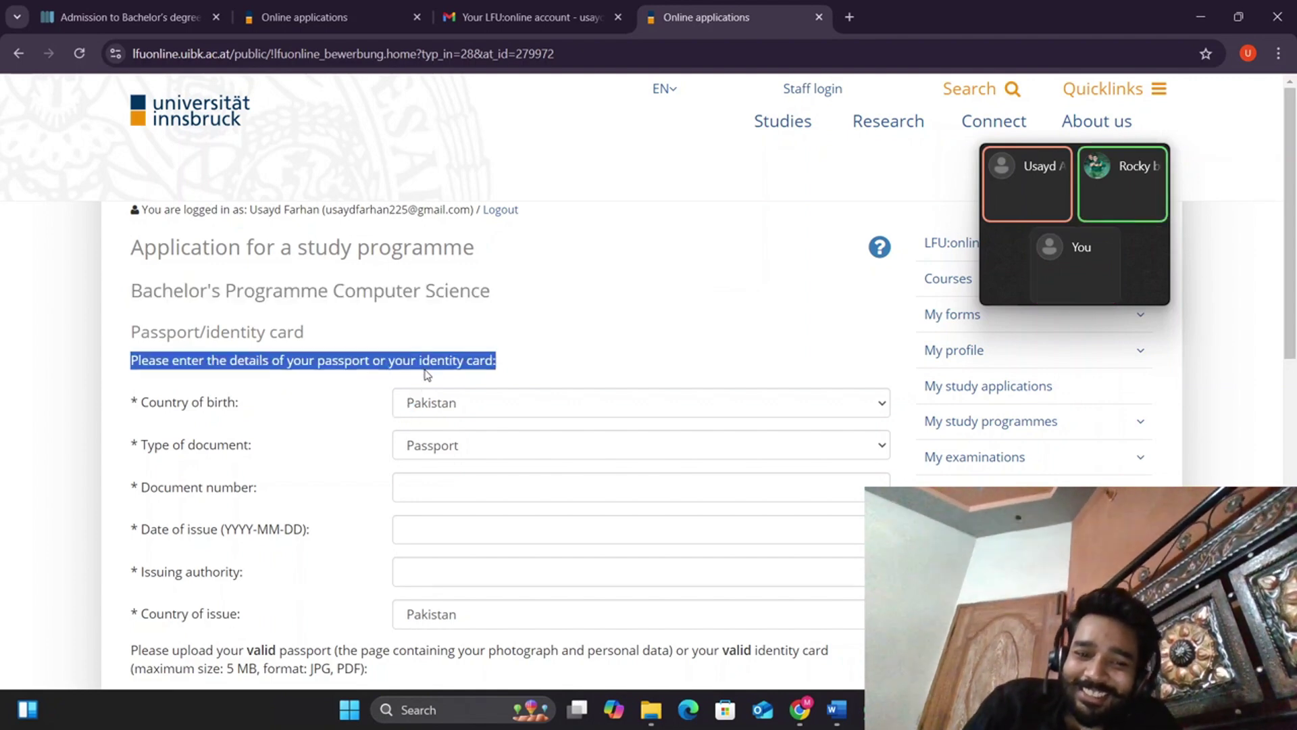
double_click(175, 404)
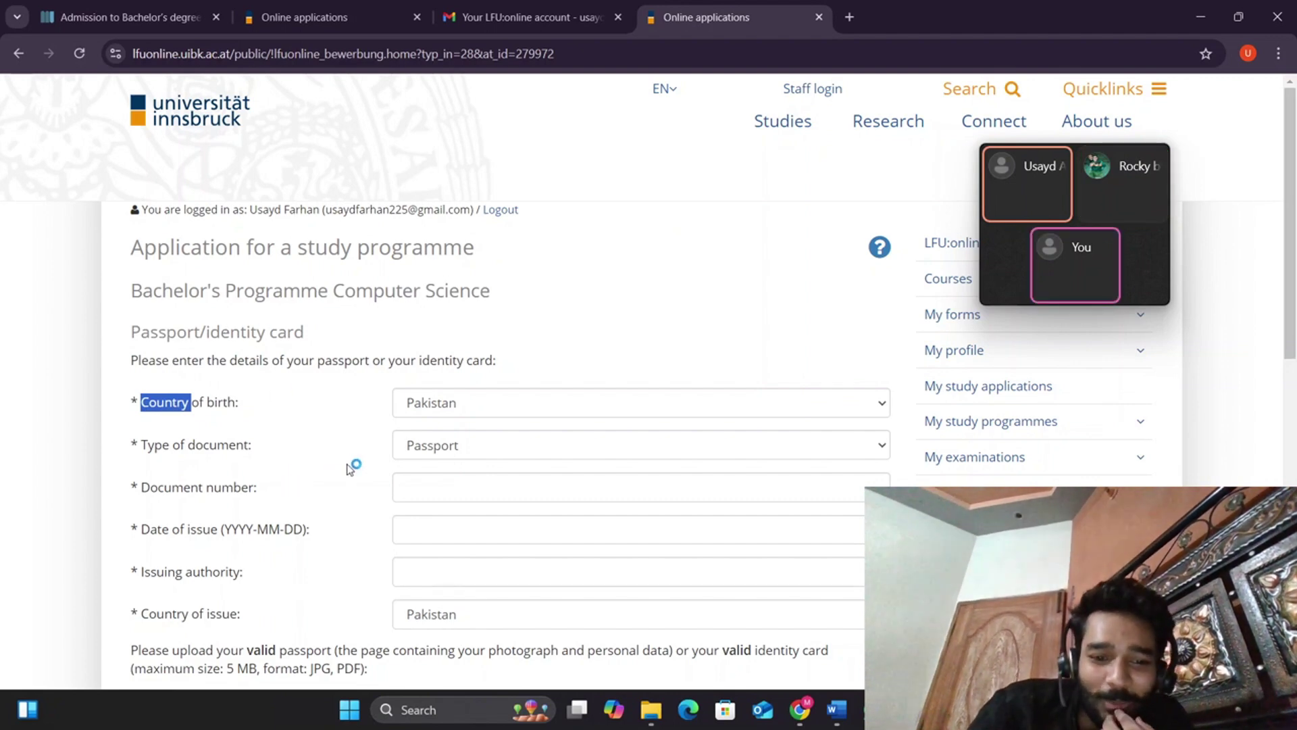
scroll(353, 466, down, 2)
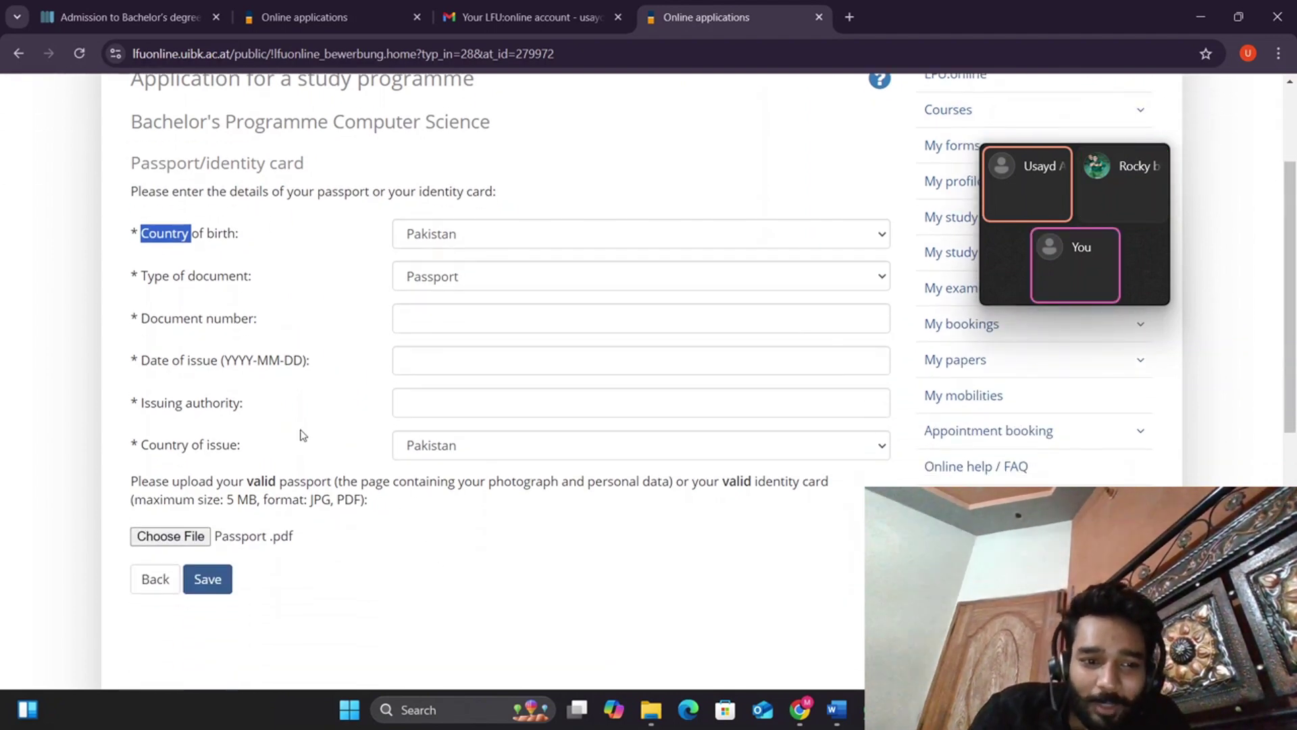
scroll(302, 435, up, 2)
scroll(292, 414, down, 5)
scroll(245, 494, up, 5)
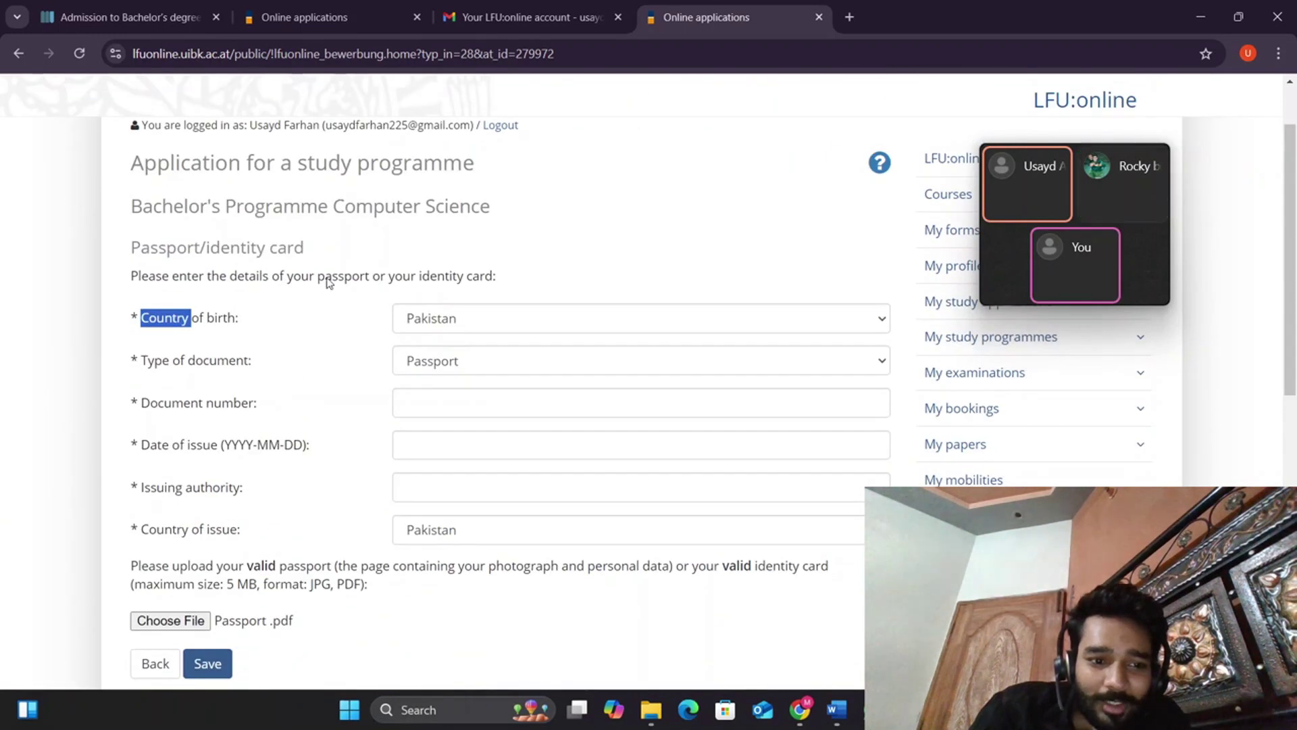
Review the passport upload requirements and the field labels, including document number, date of issue, issuing authority and country of issue
scroll(200, 422, down, 1)
drag(365, 500, 160, 475)
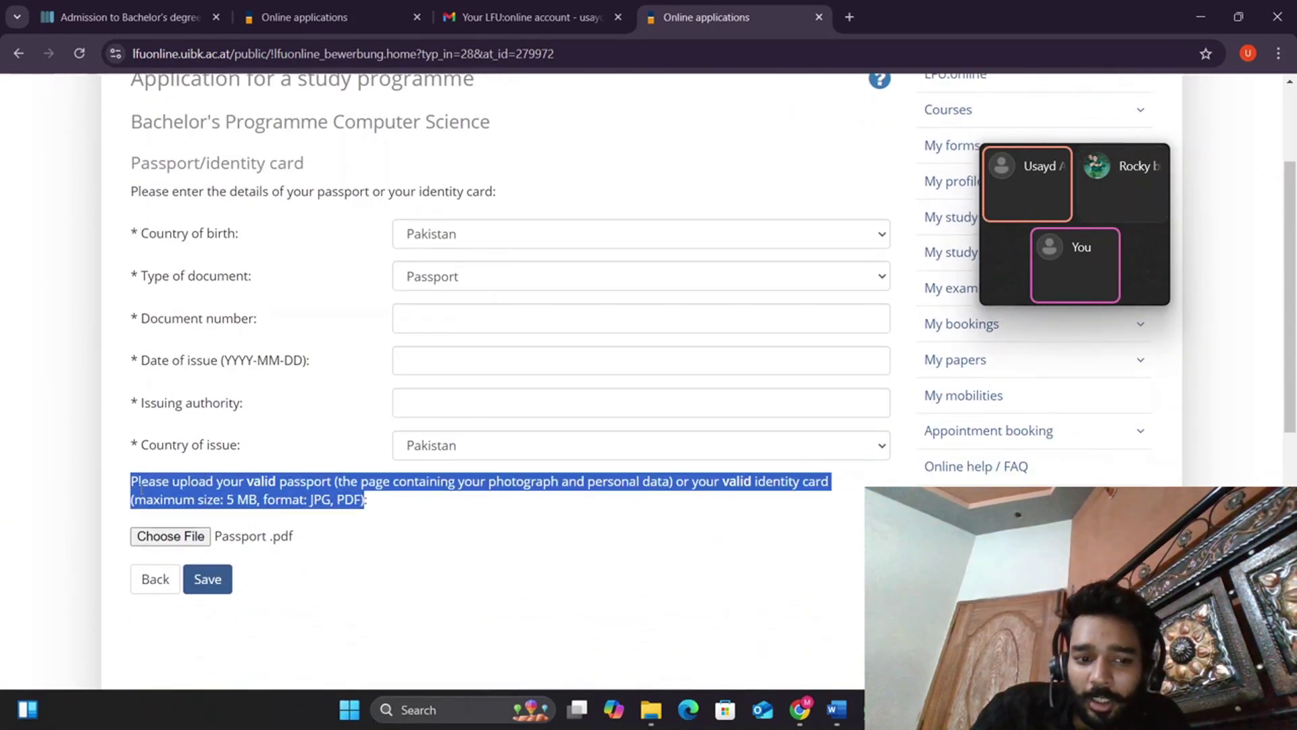
click(293, 500)
triple_click(209, 446)
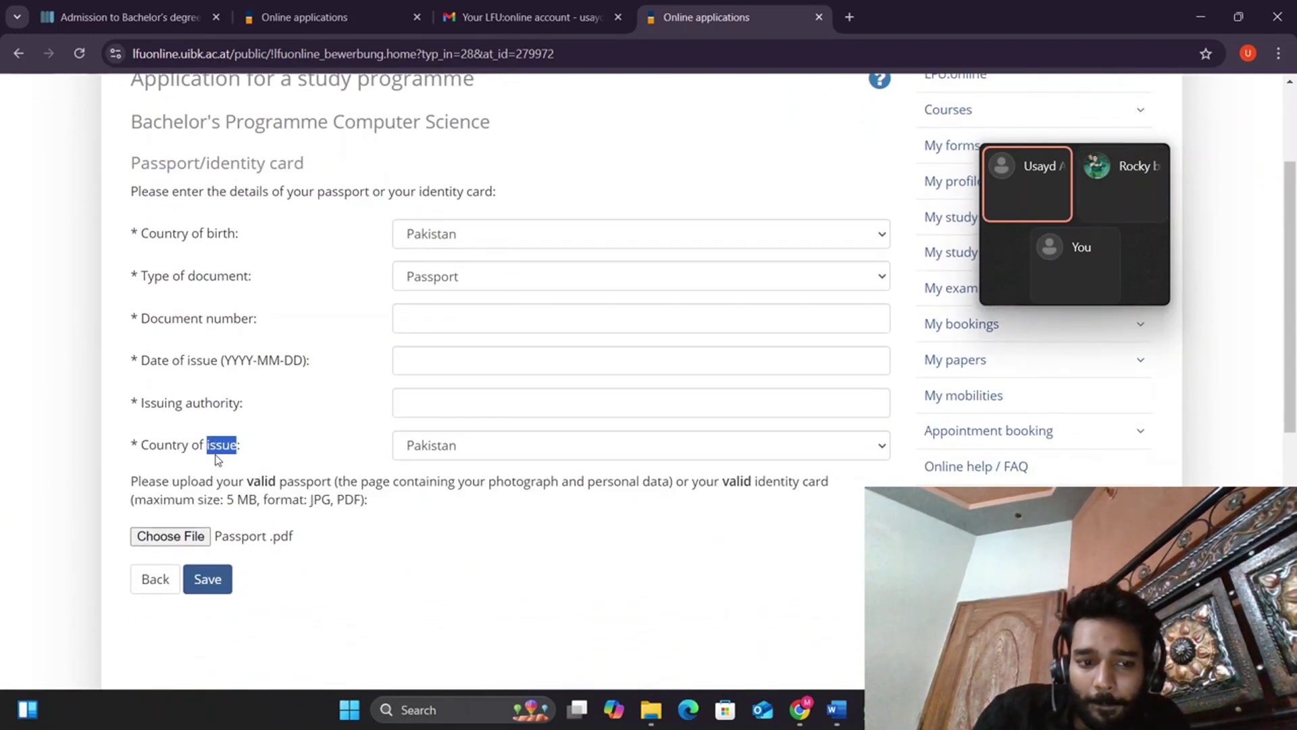
triple_click(204, 417)
triple_click(254, 363)
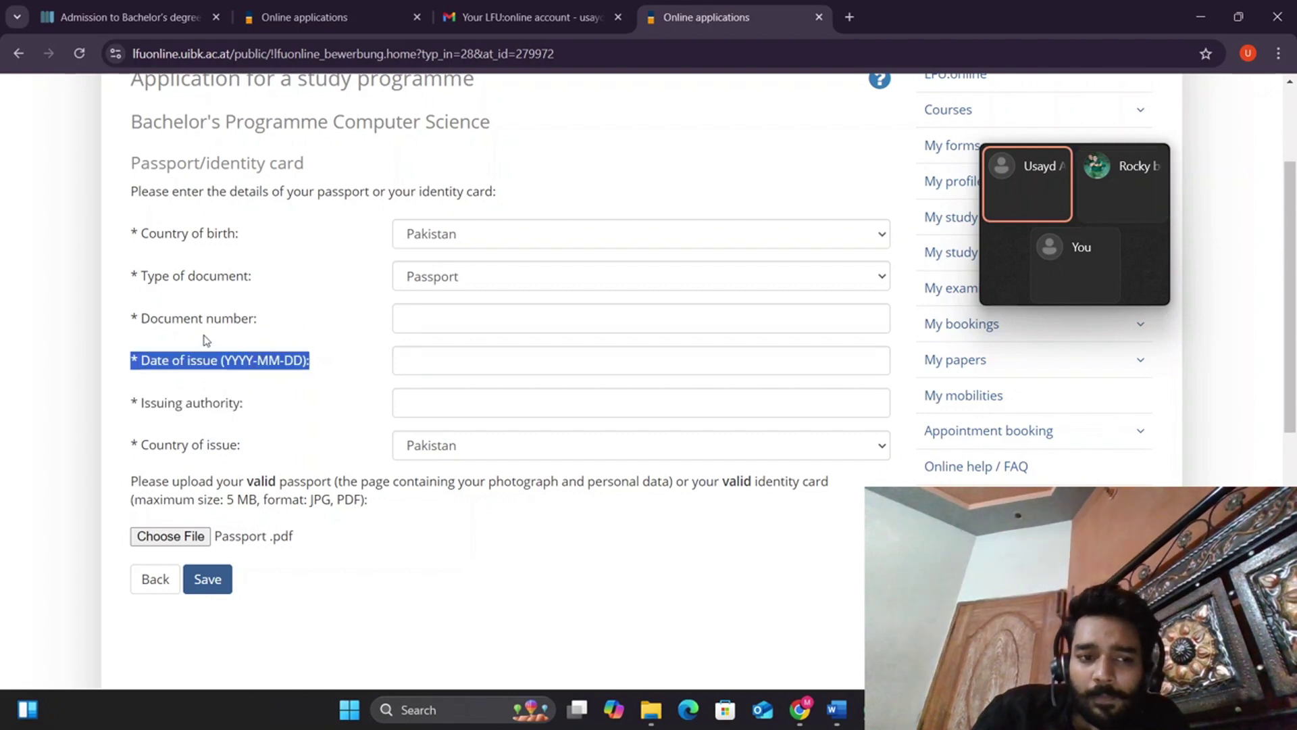
triple_click(211, 361)
click(236, 281)
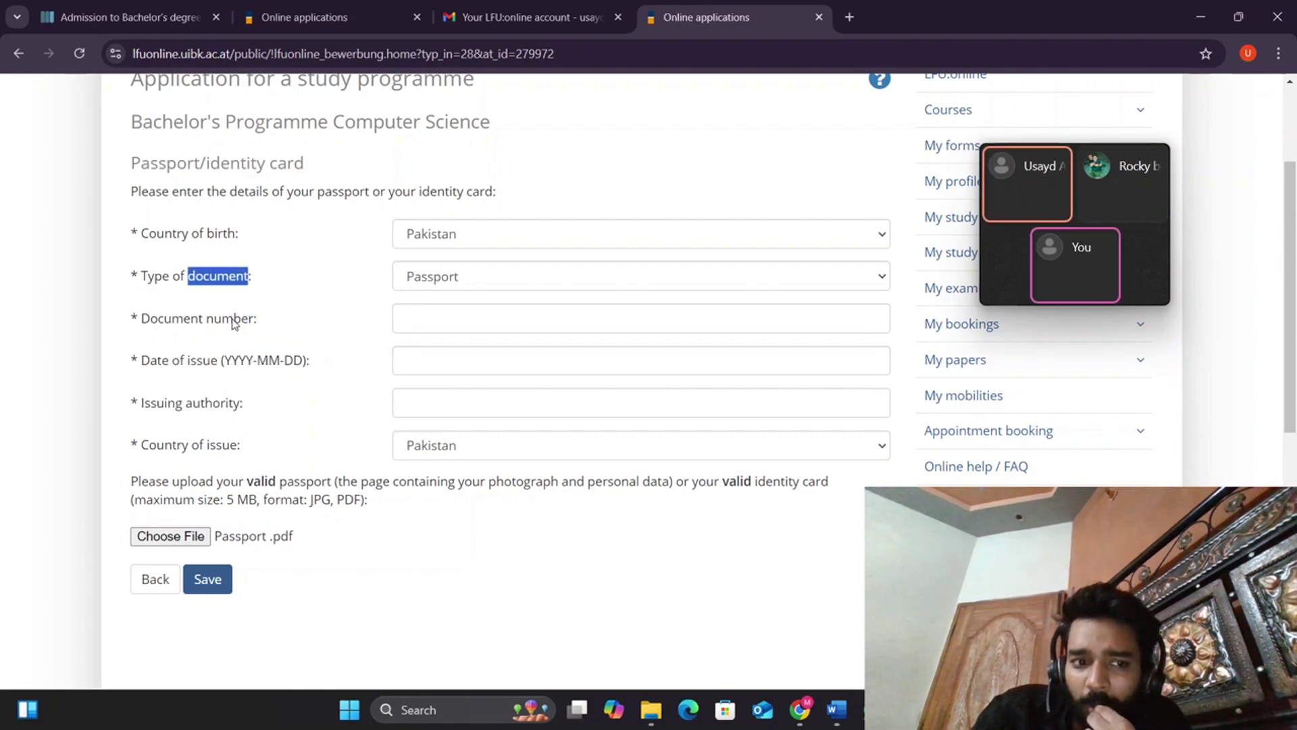
double_click(205, 233)
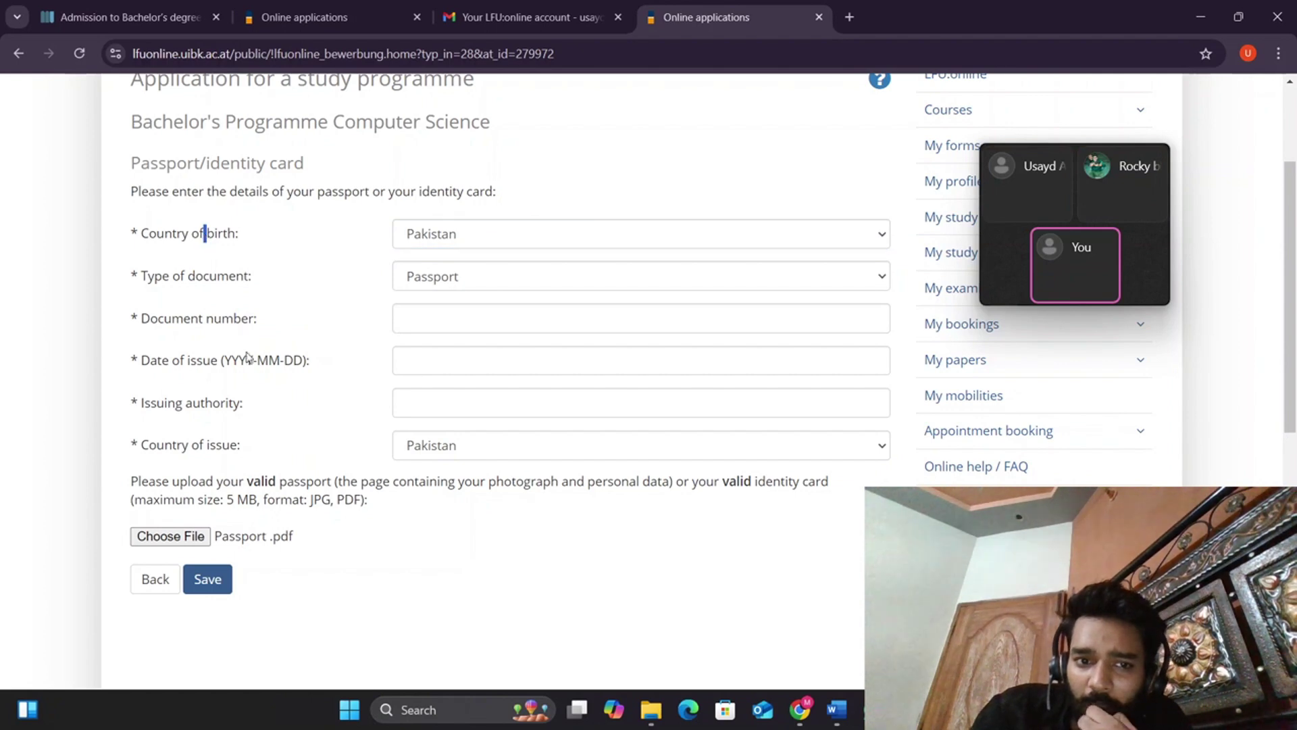
double_click(162, 318)
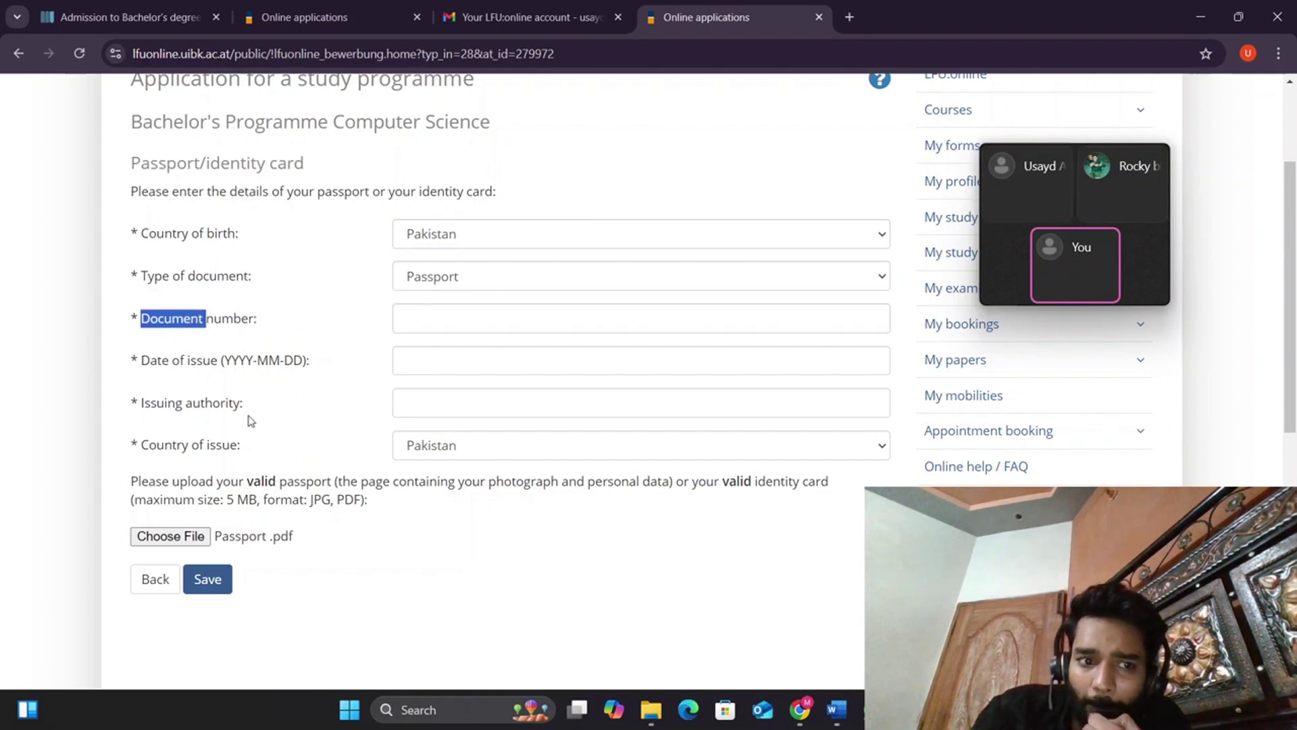
triple_click(245, 363)
triple_click(215, 407)
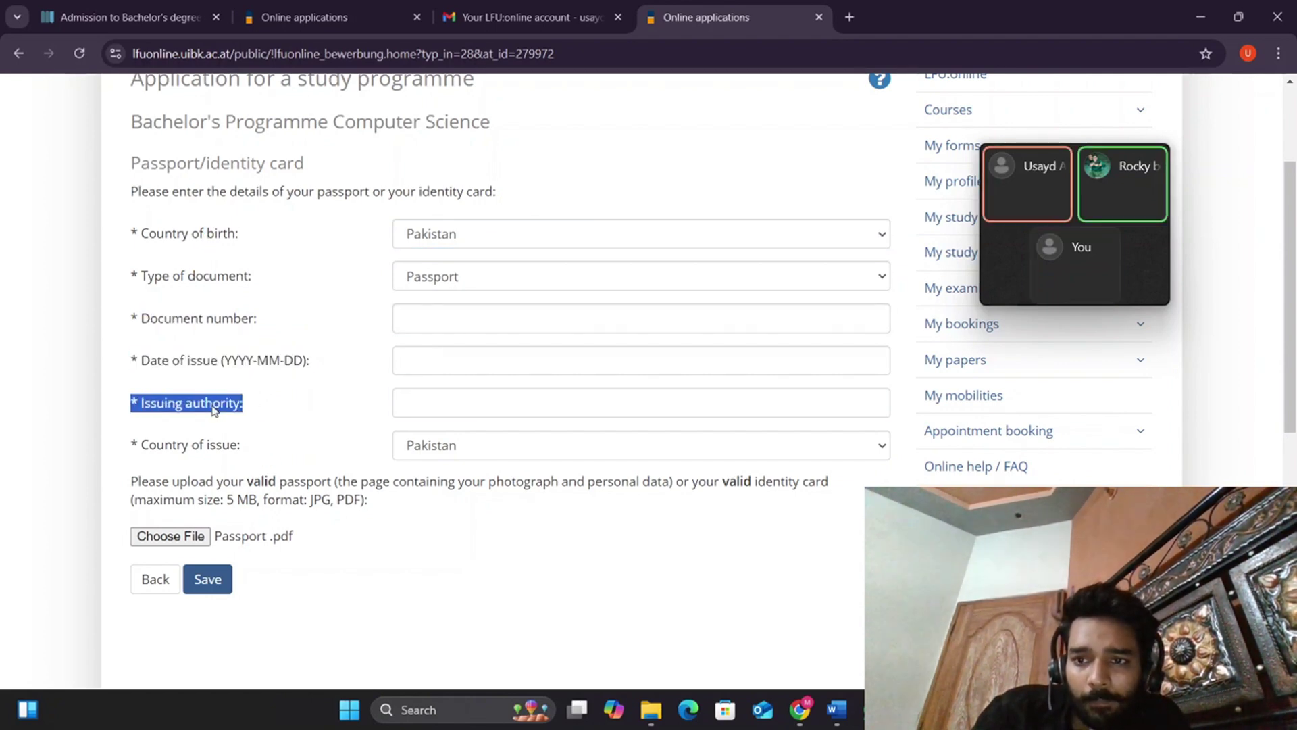
Look over the passport form from the country of birth down to the upload instructions and the attached file
click(231, 461)
drag(244, 455, 135, 220)
click(216, 211)
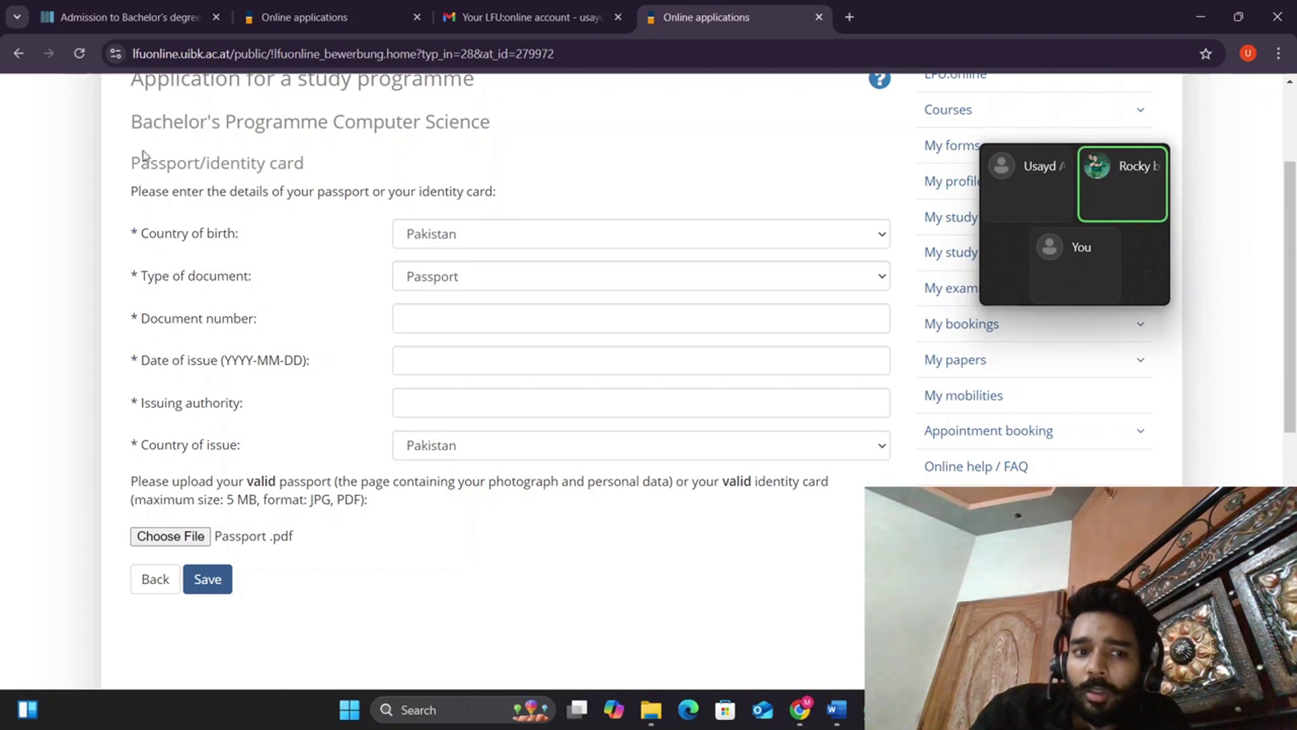
drag(137, 173, 164, 159)
click(515, 548)
click(340, 536)
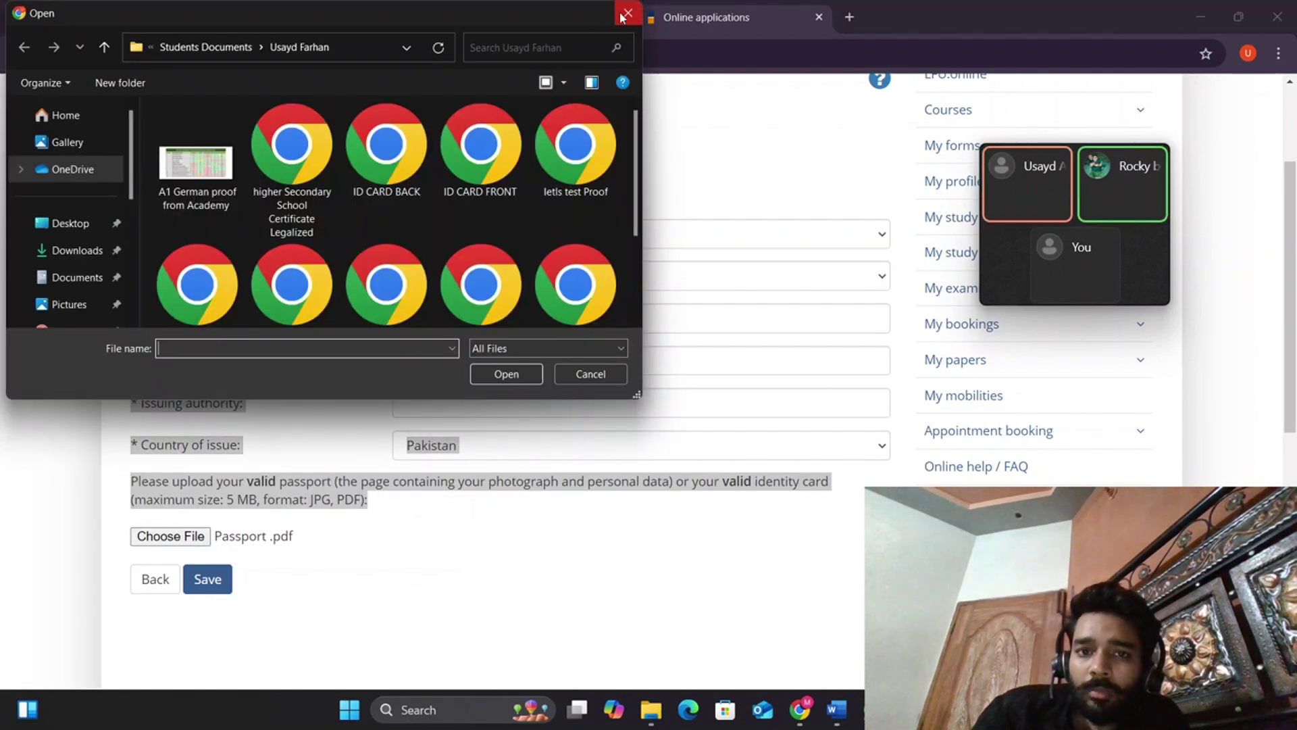
click(625, 15)
click(261, 333)
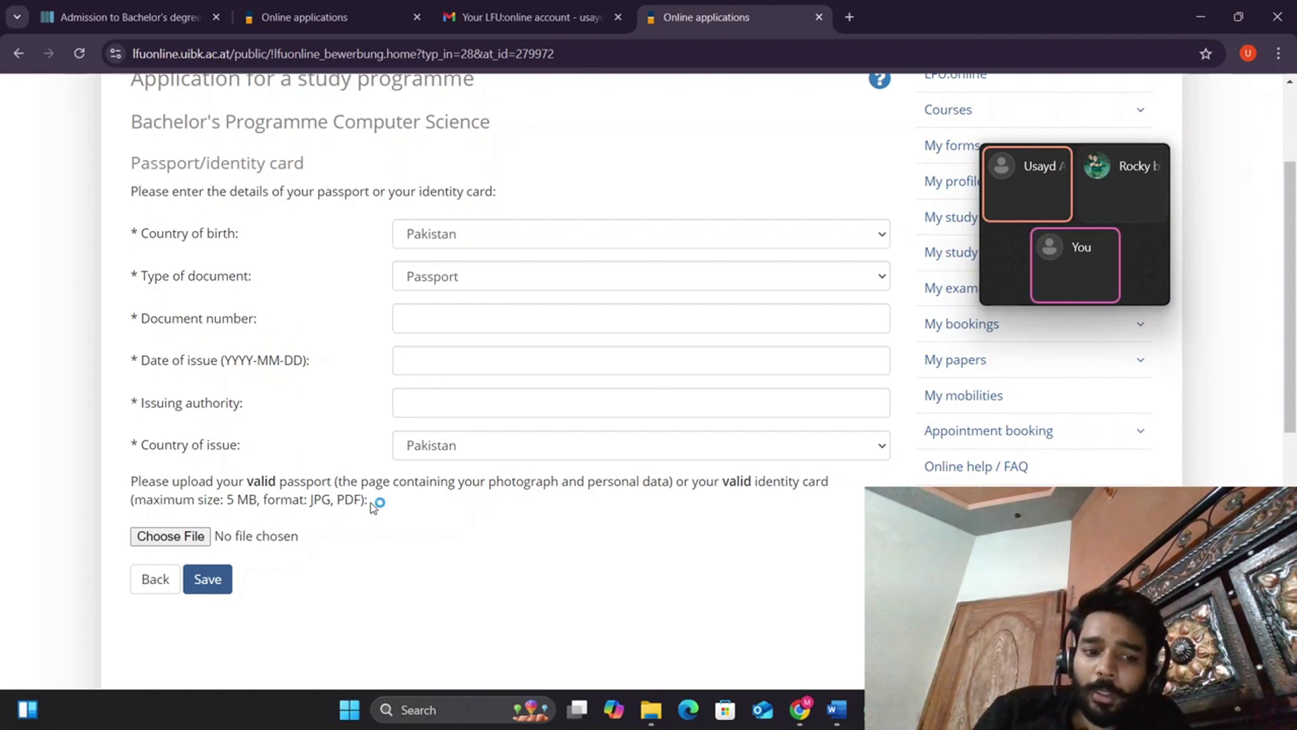
Reattach the Passport PDF from the student's documents folder to the passport form
click(154, 541)
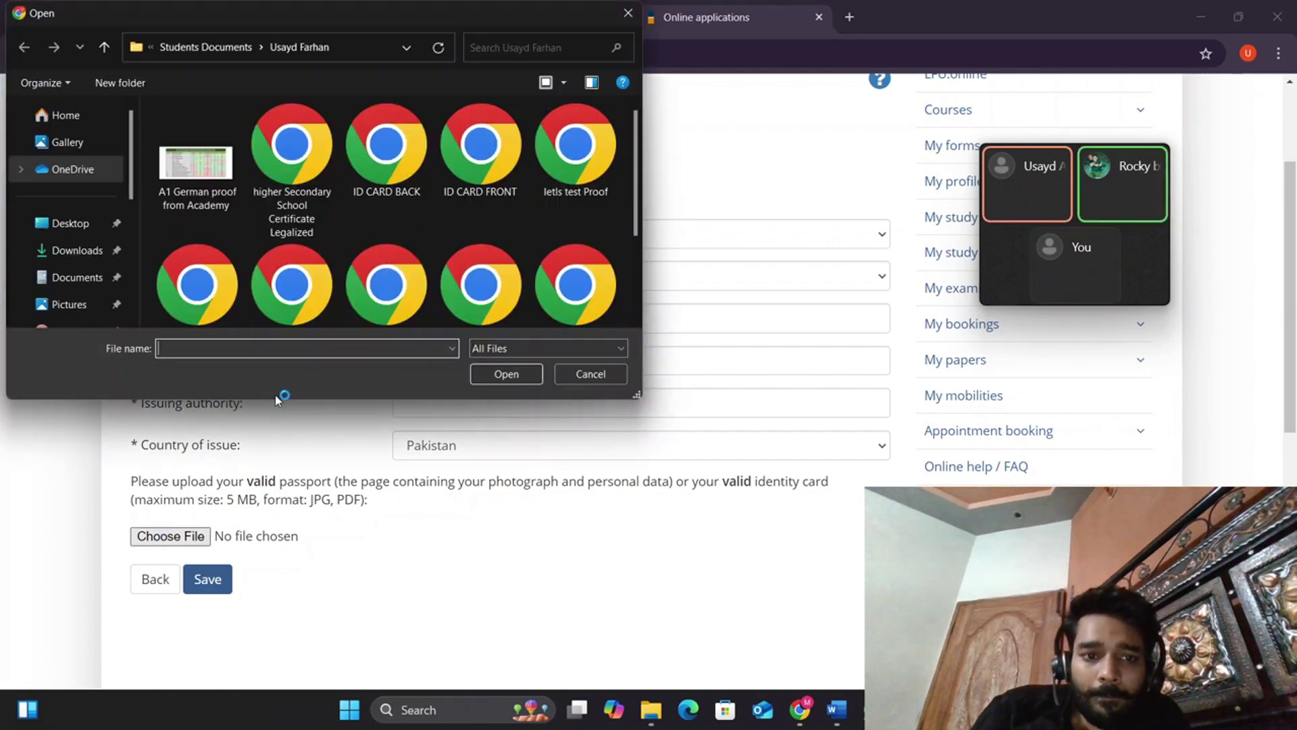
scroll(564, 277, down, 3)
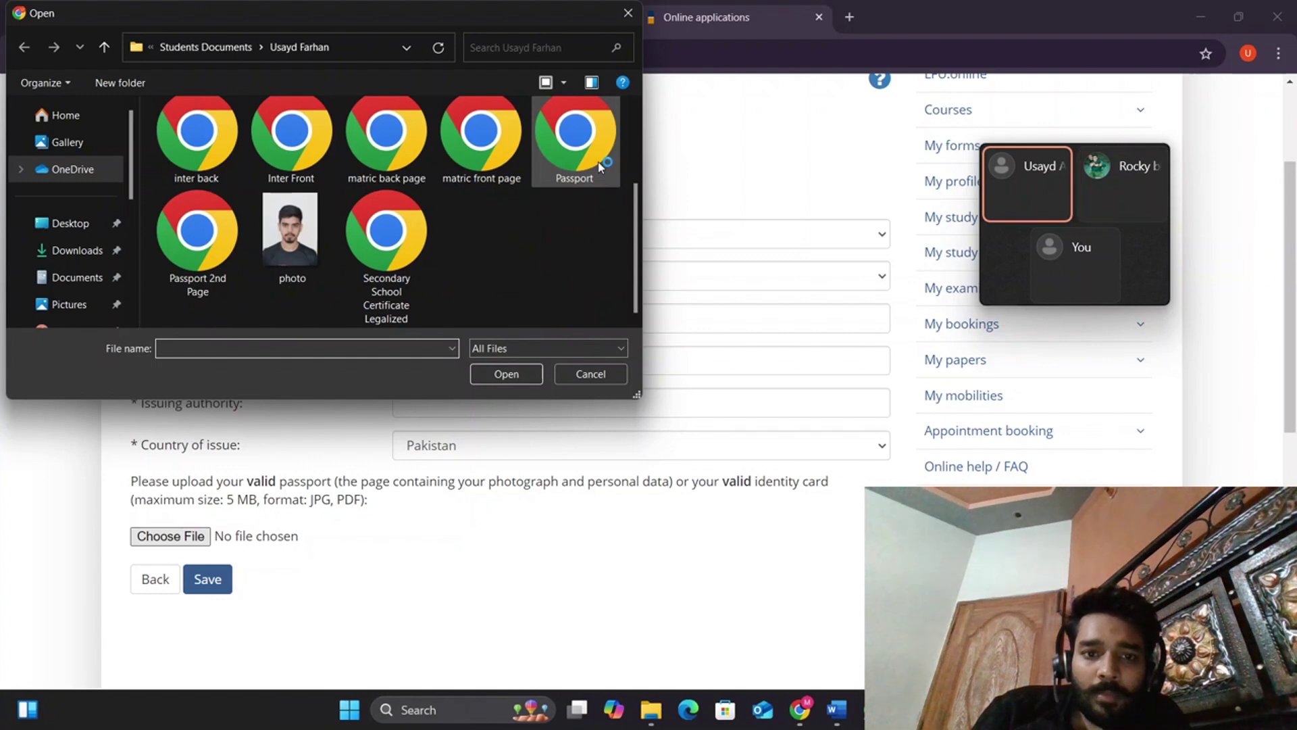
double_click(598, 167)
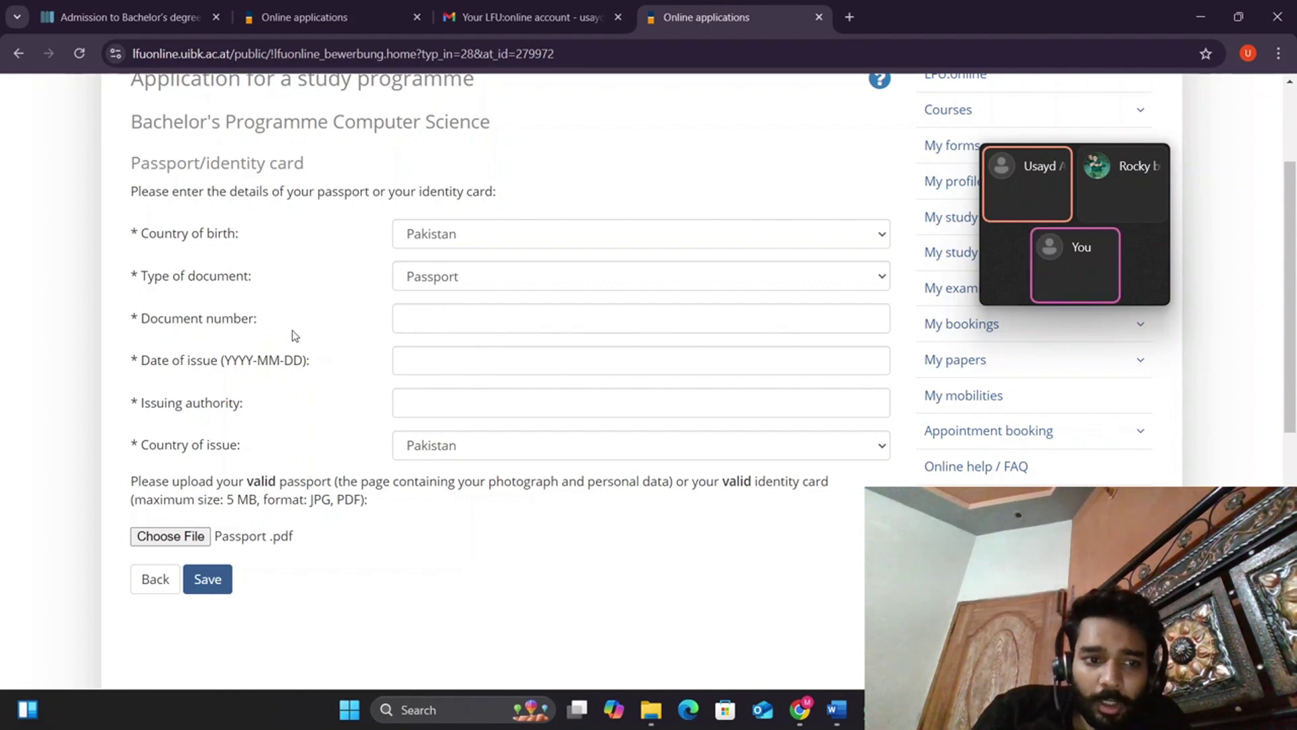
Review the document number, date of issue and issuing authority fields that the passport form requires
click(411, 314)
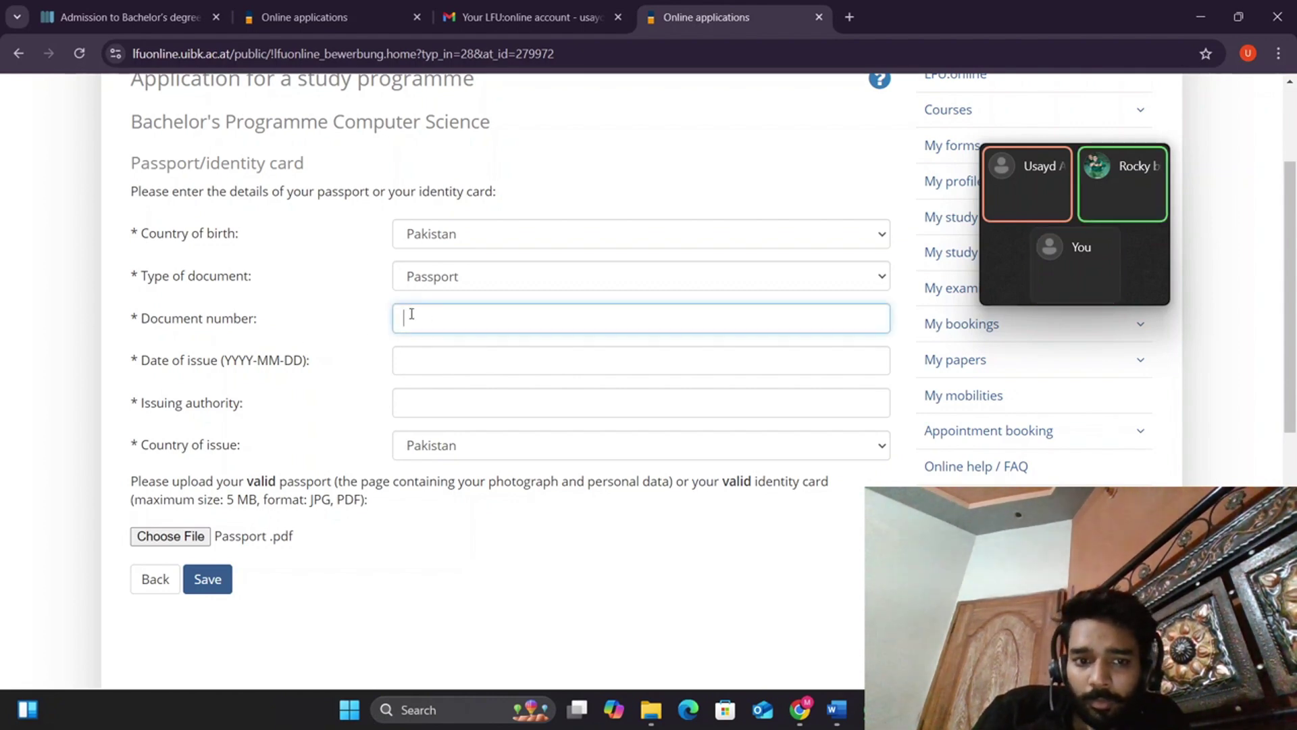
triple_click(204, 323)
click(453, 328)
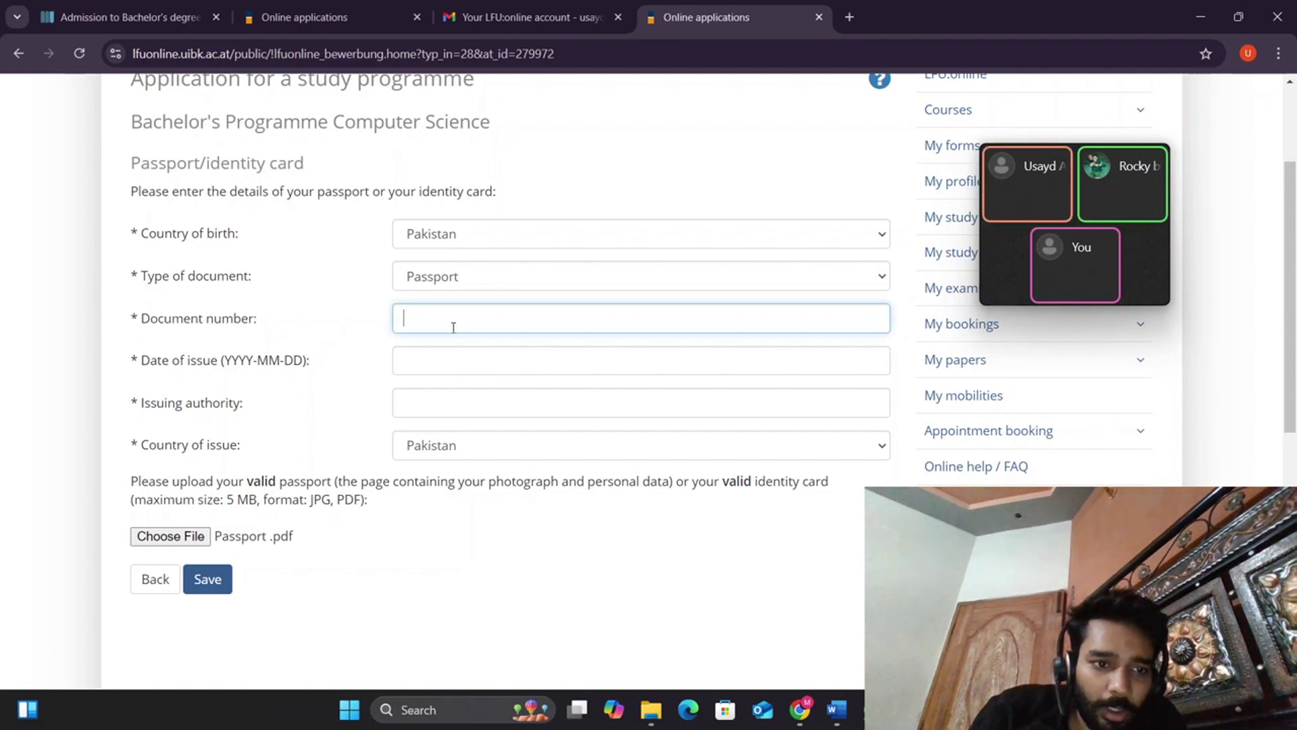
triple_click(241, 361)
double_click(213, 404)
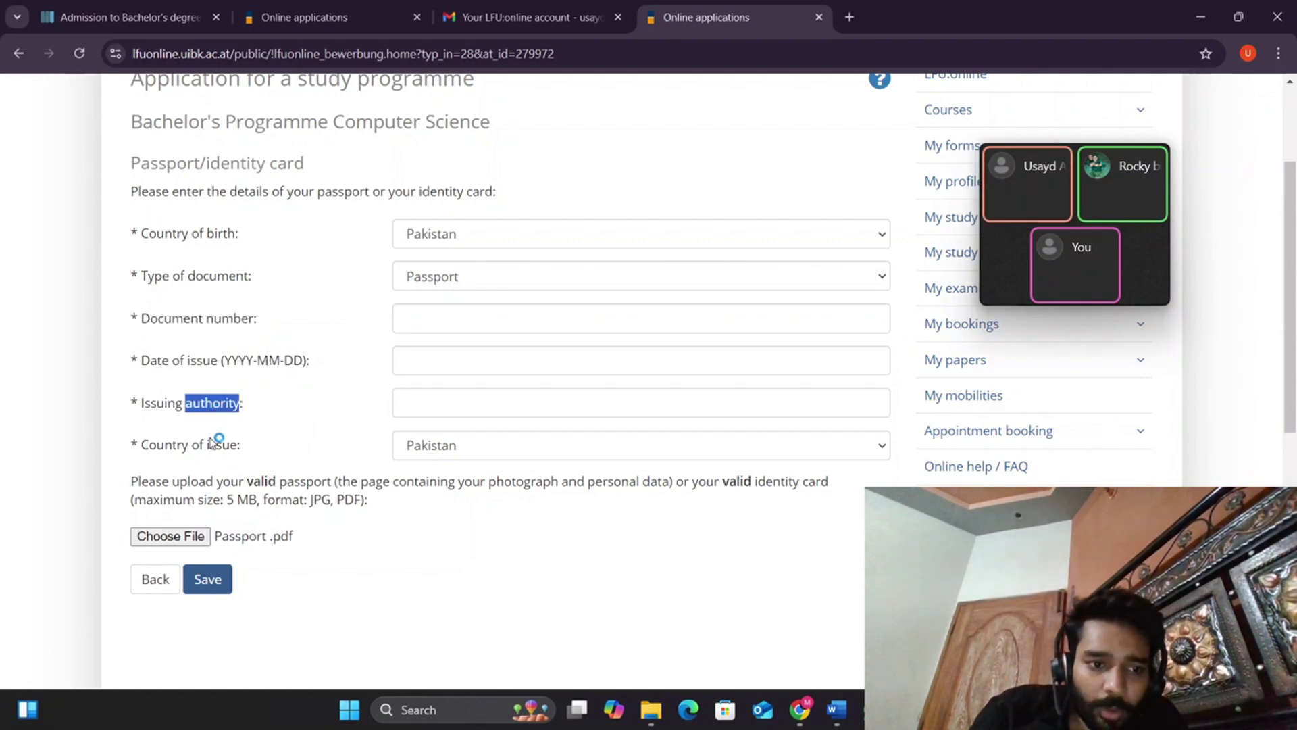
click(619, 558)
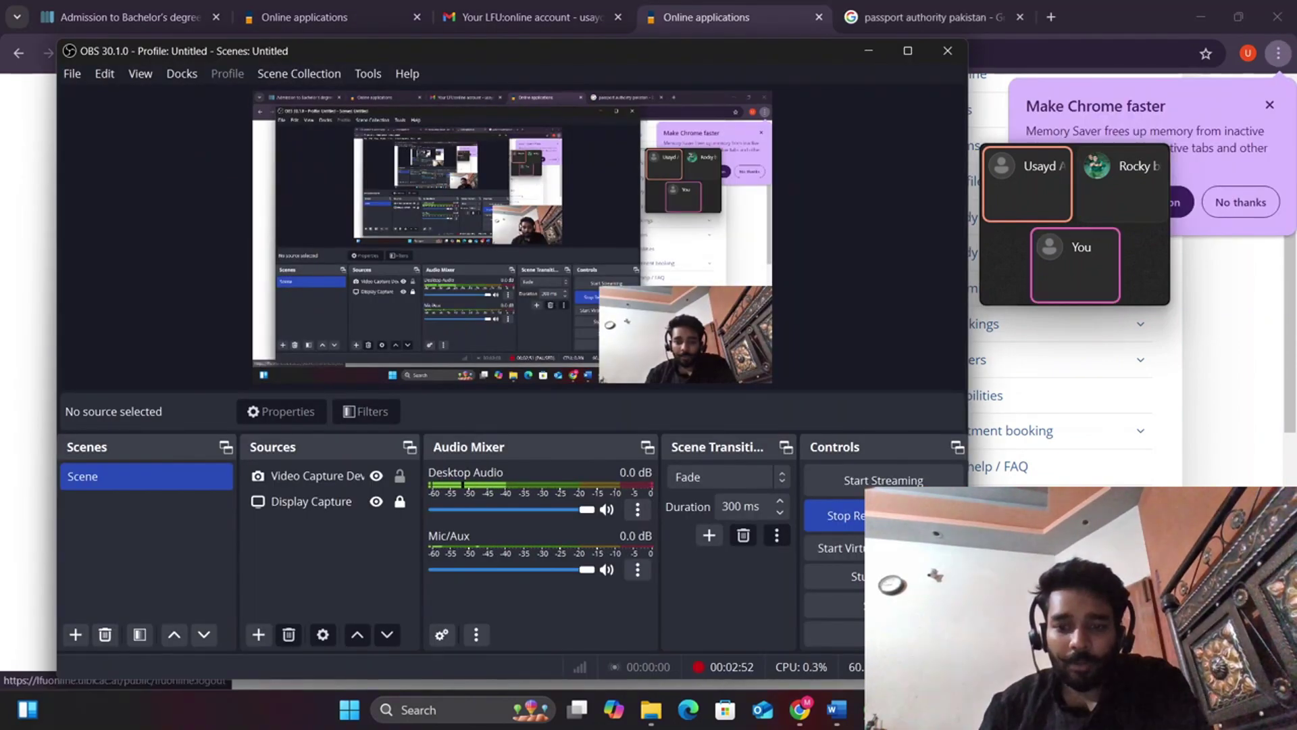
Open the Command of German item in the application checklist and set the level to A1 - Breakthrough or beginner
scroll(1237, 462, up, 1)
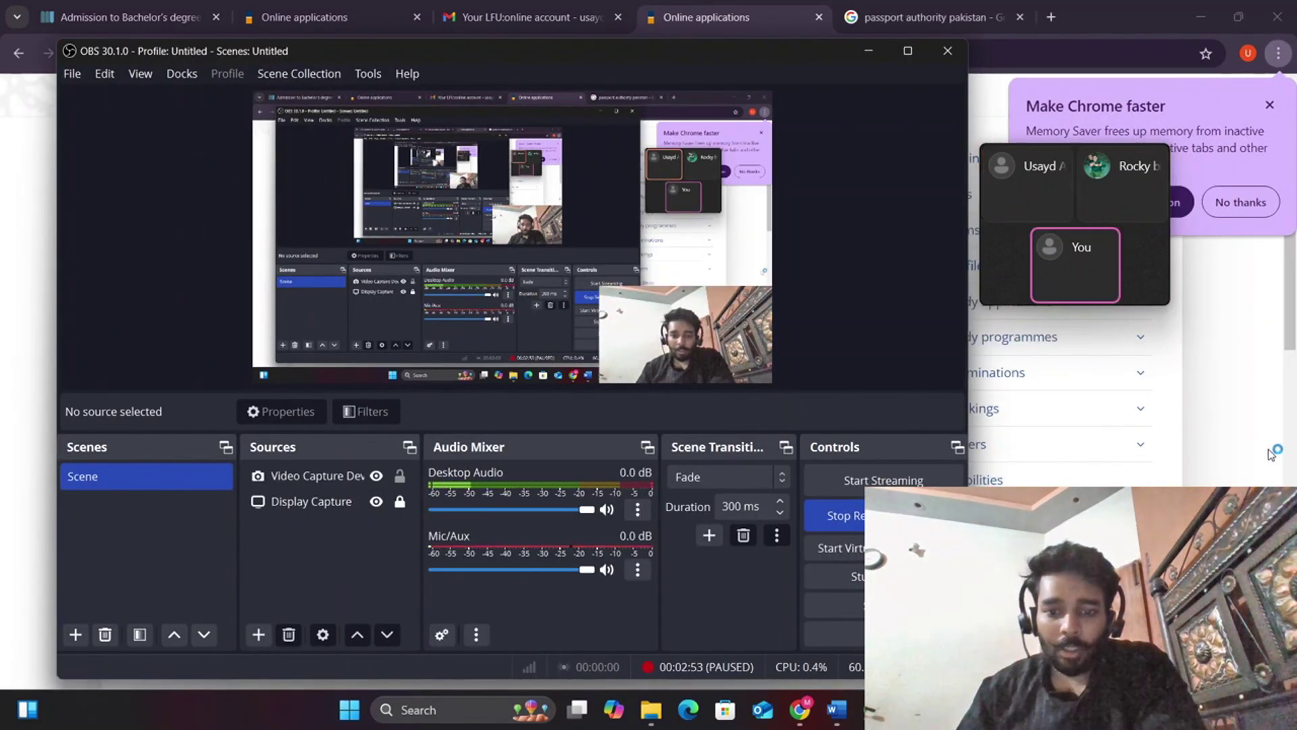
click(1237, 462)
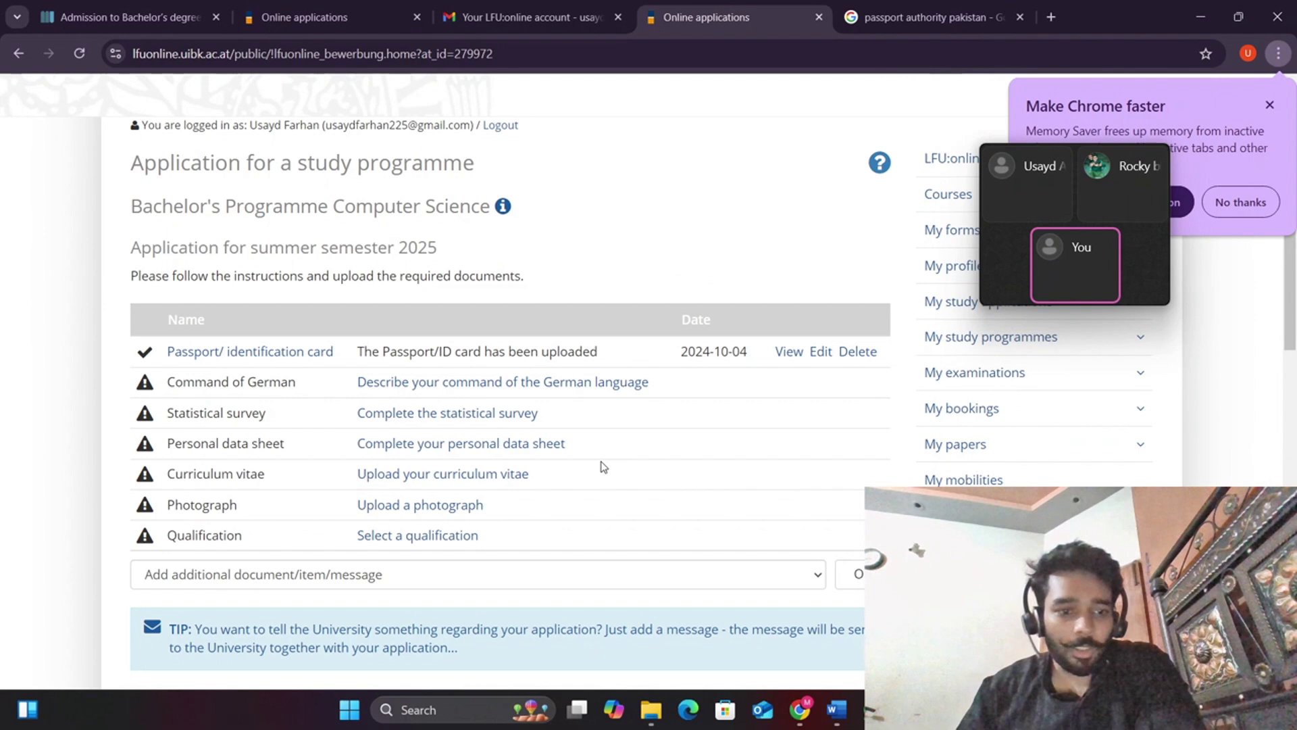
click(354, 415)
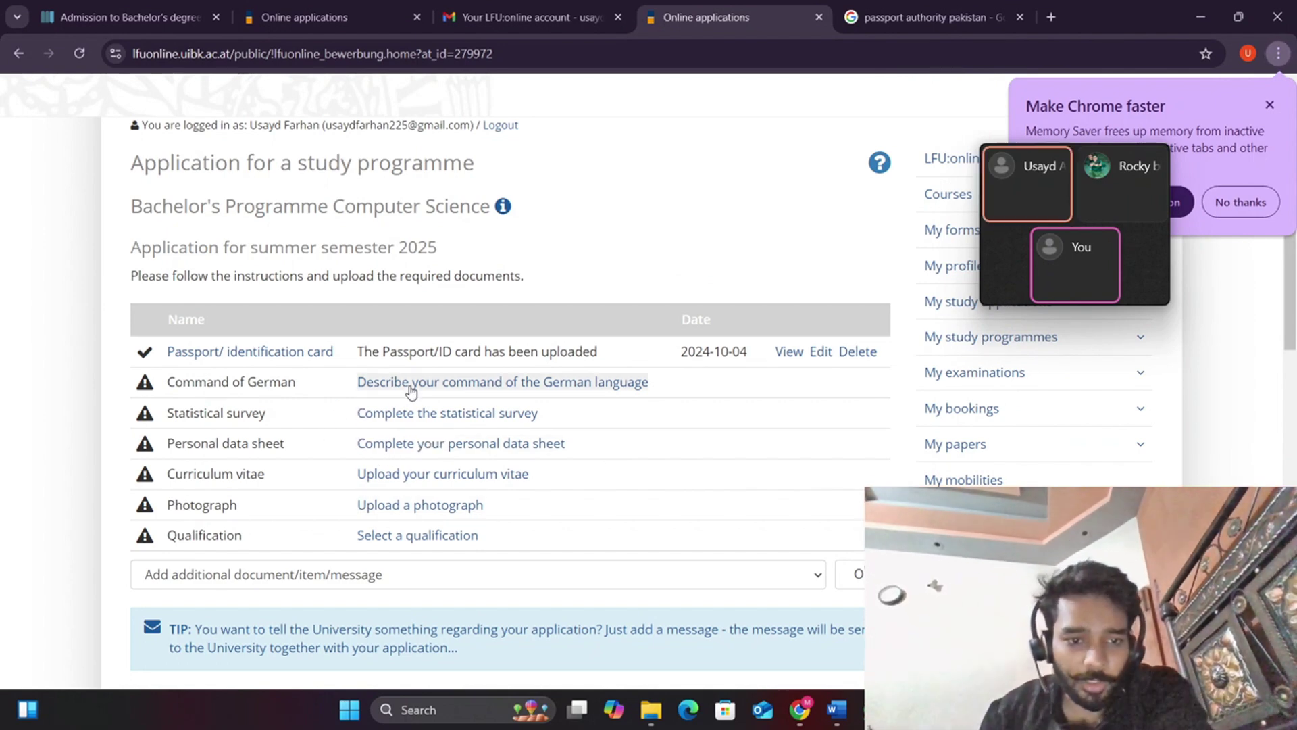
click(498, 389)
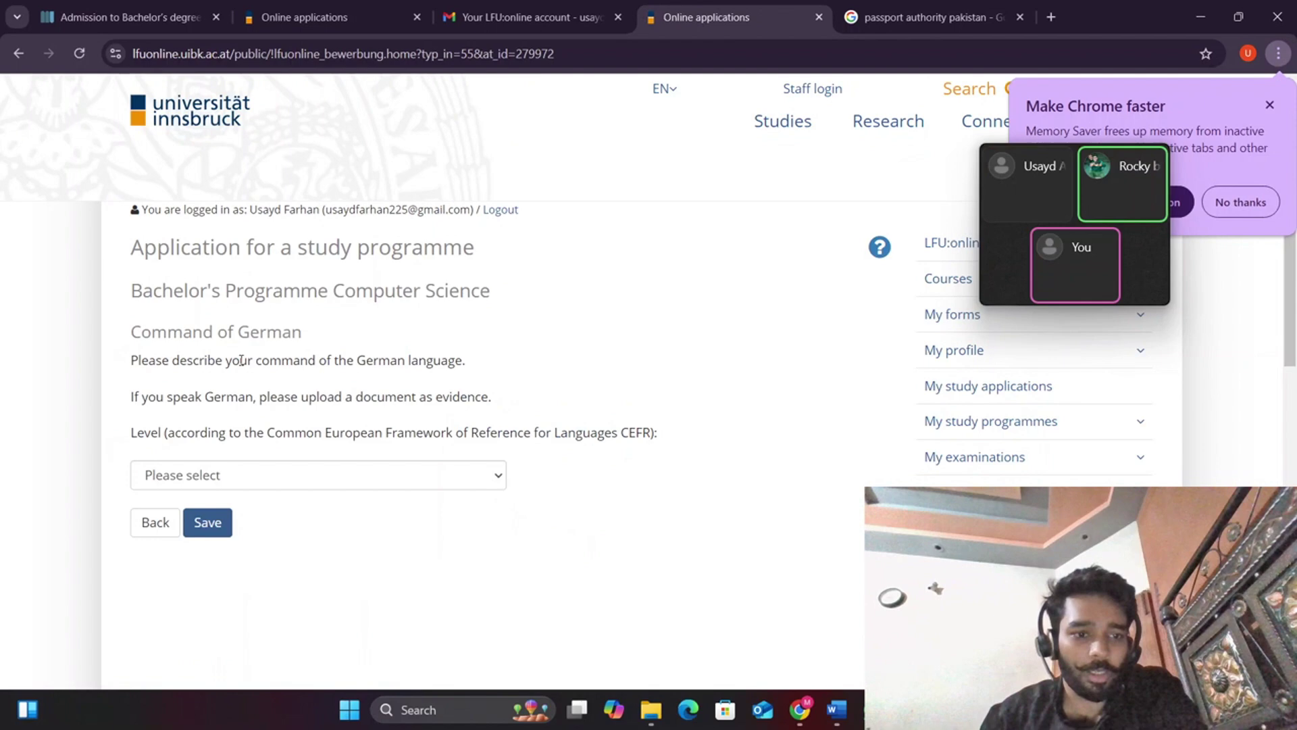
click(256, 475)
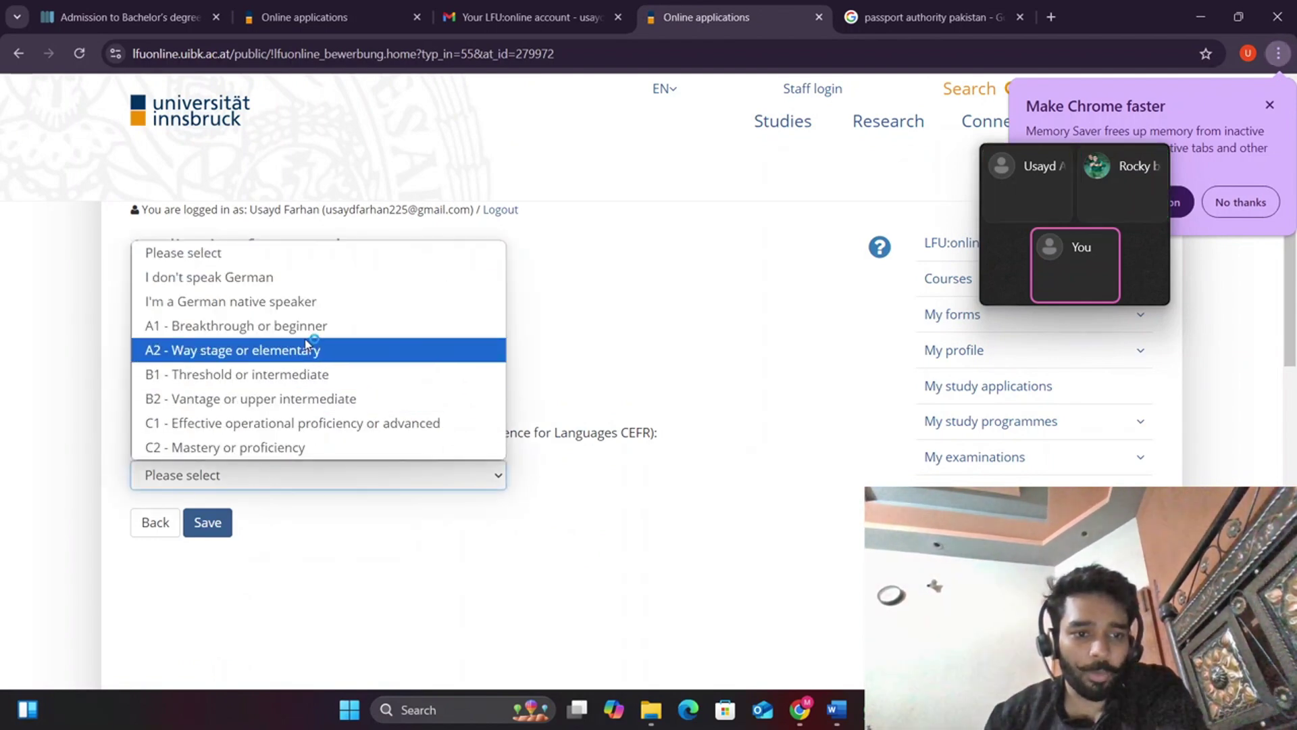
click(364, 333)
scroll(248, 547, down, 3)
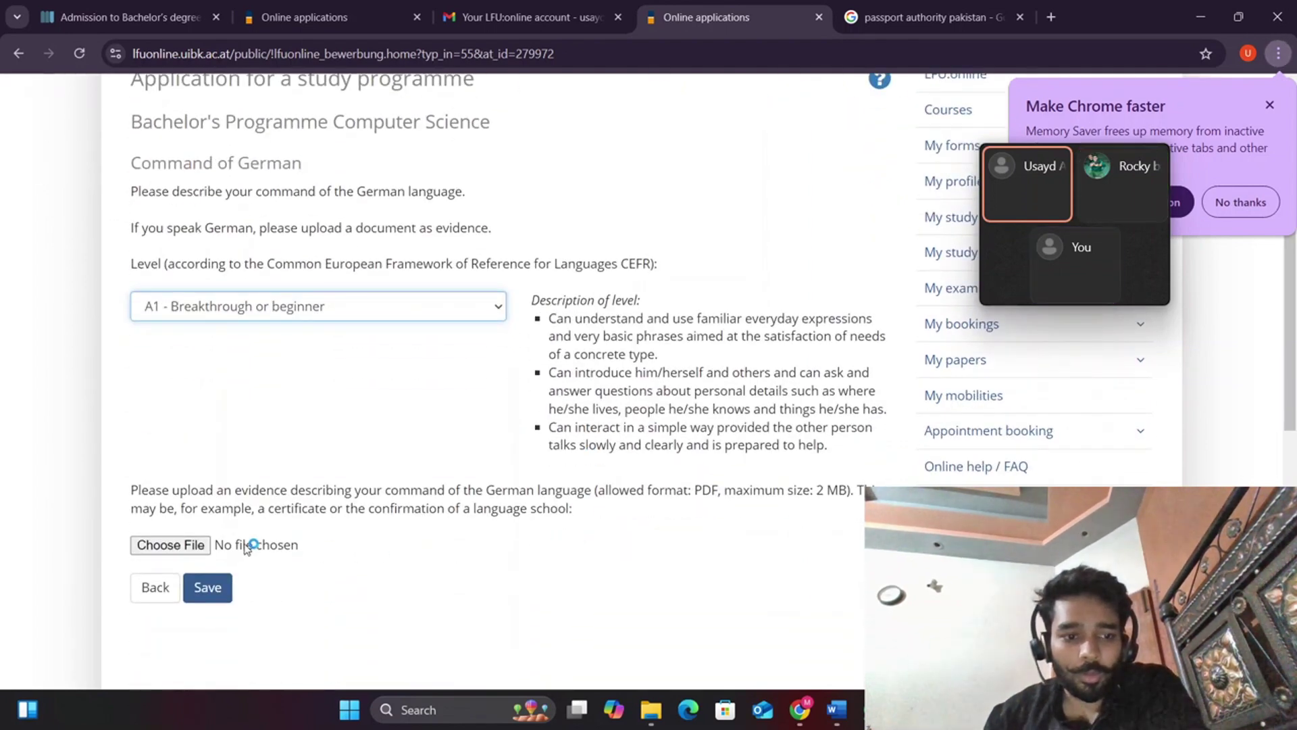
Try to save the A1 German proof from Academy JPG as the evidence of German language command
click(206, 549)
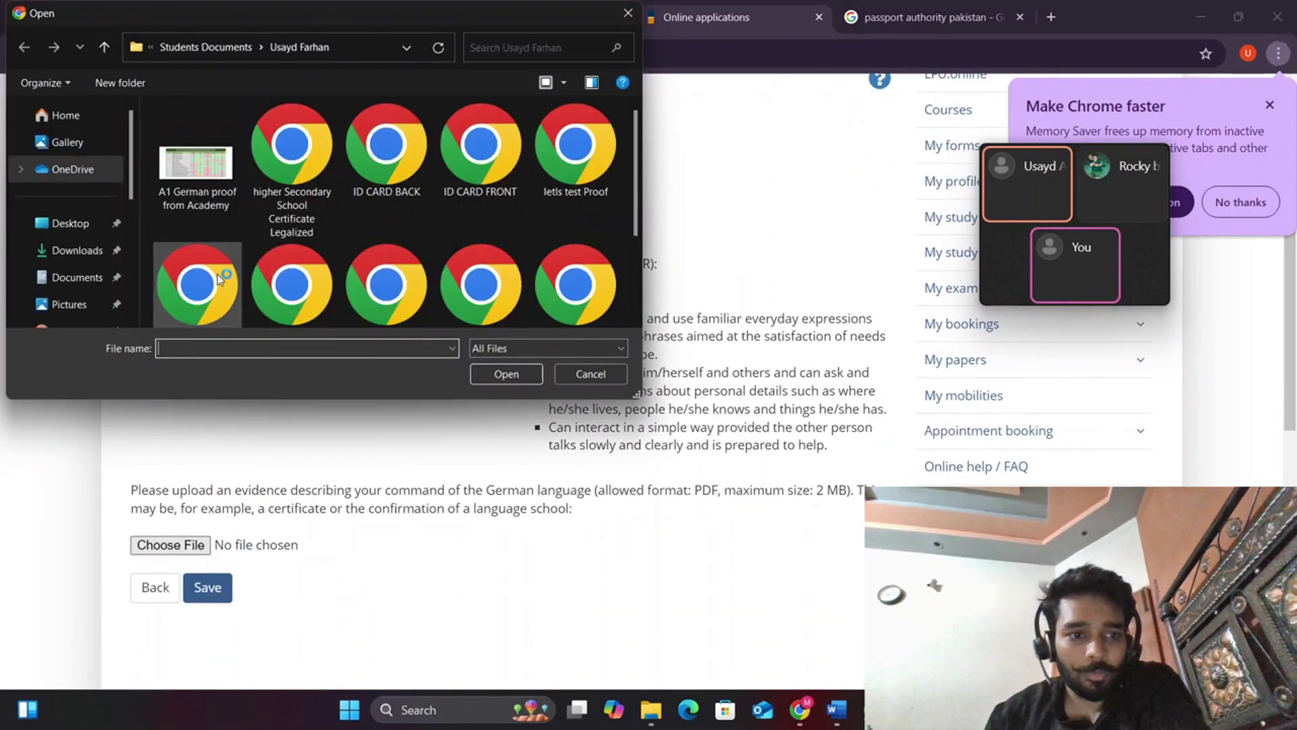
click(212, 192)
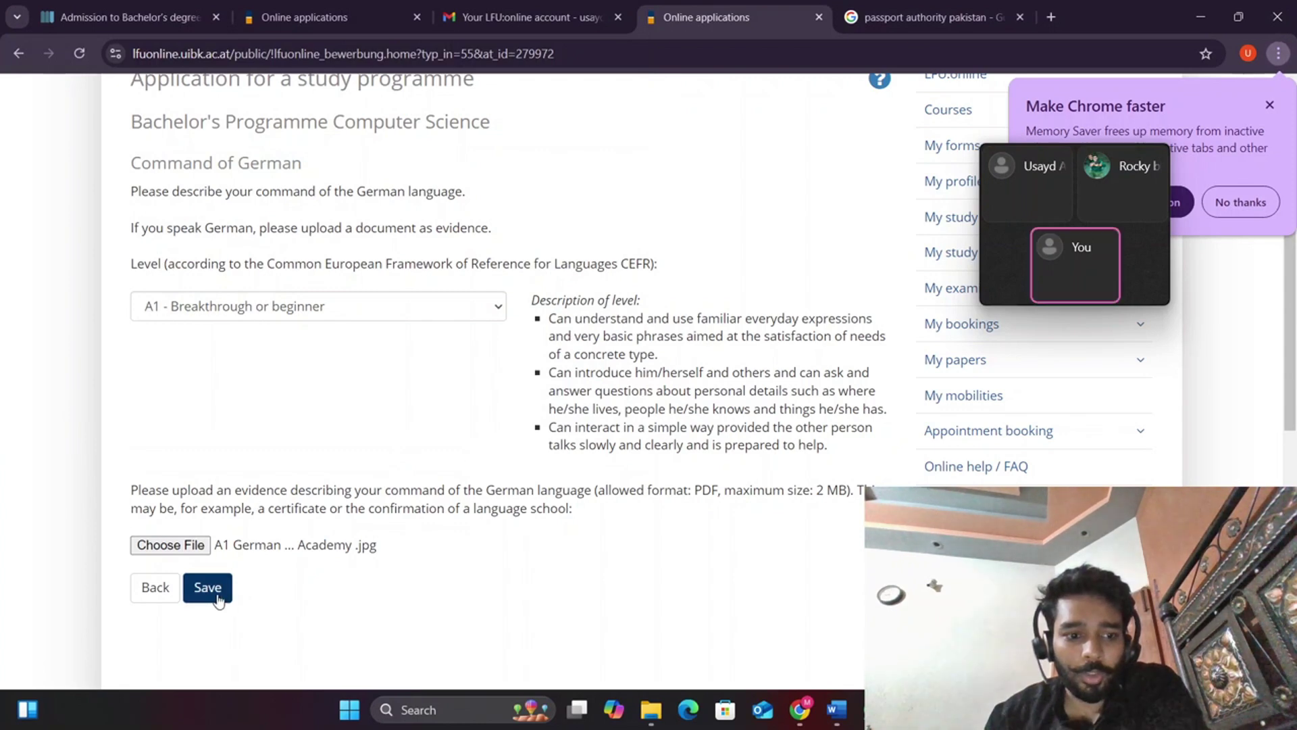
click(207, 587)
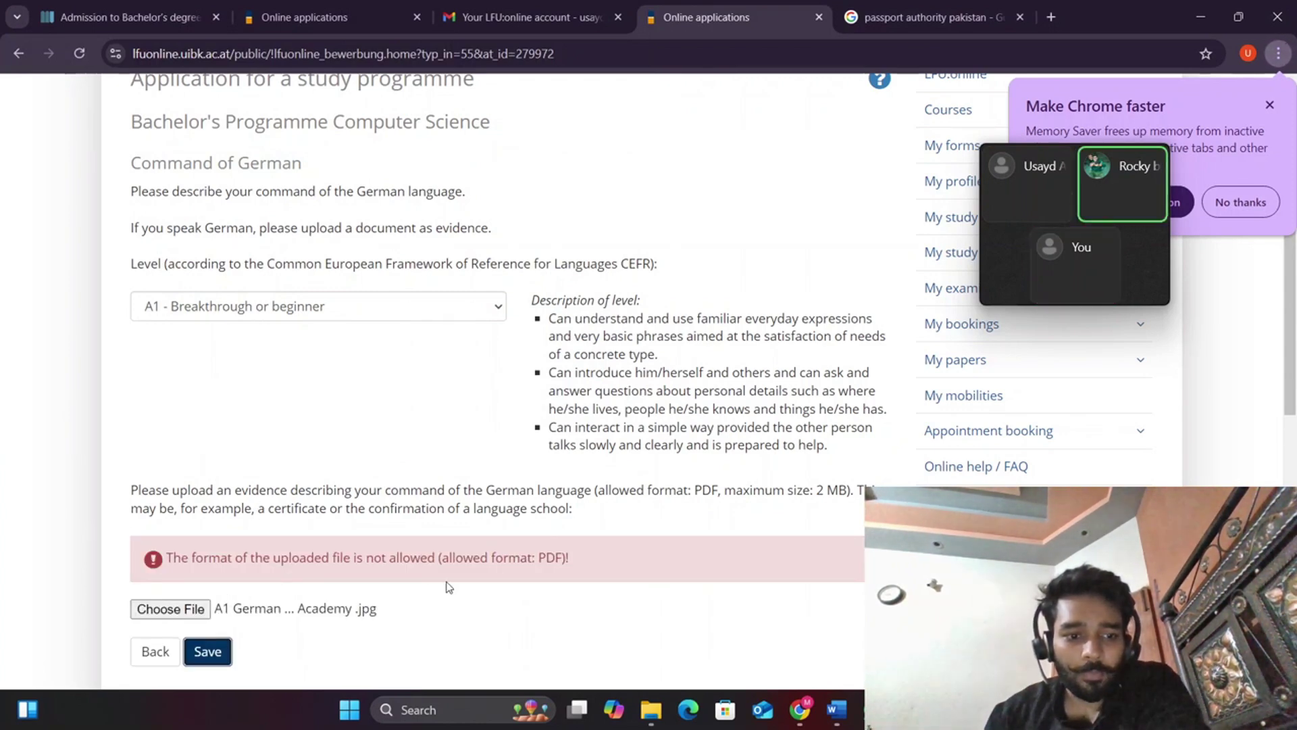
triple_click(339, 560)
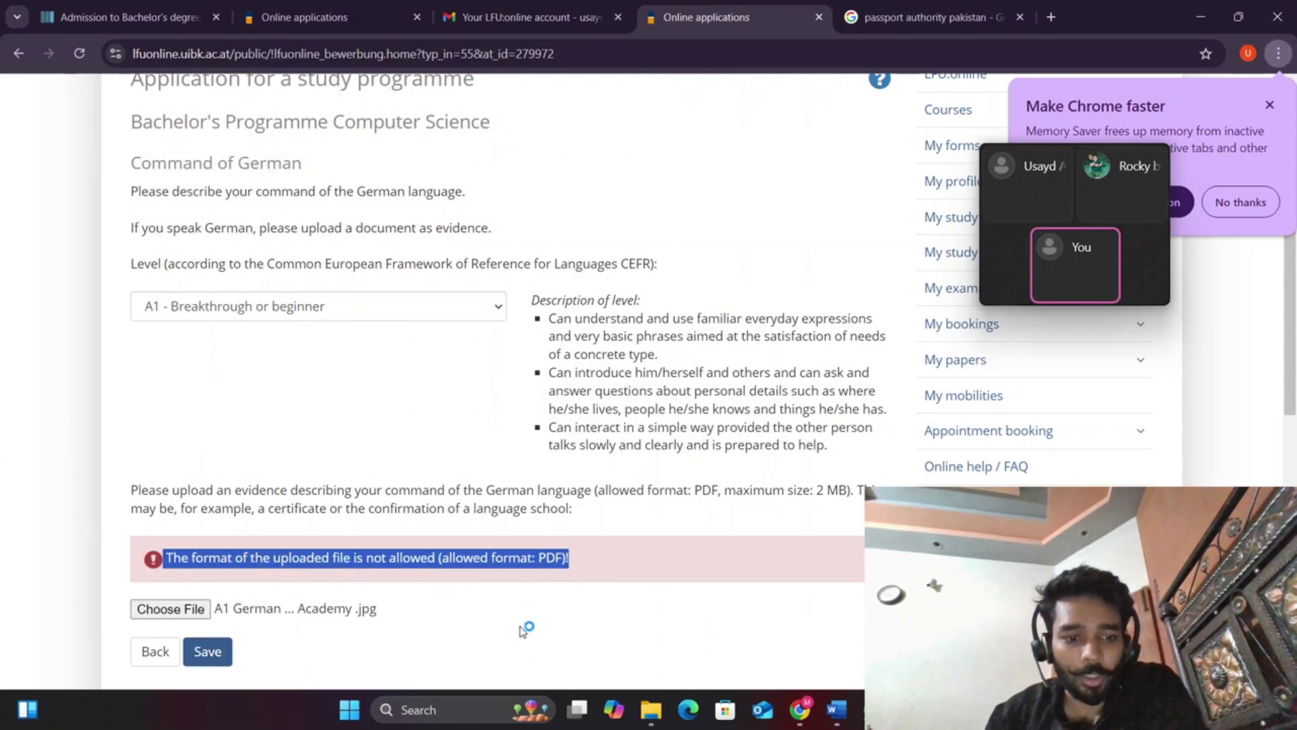
Search the web for "i love pdf merge" in place of the Pakistani passport authority search
click(963, 20)
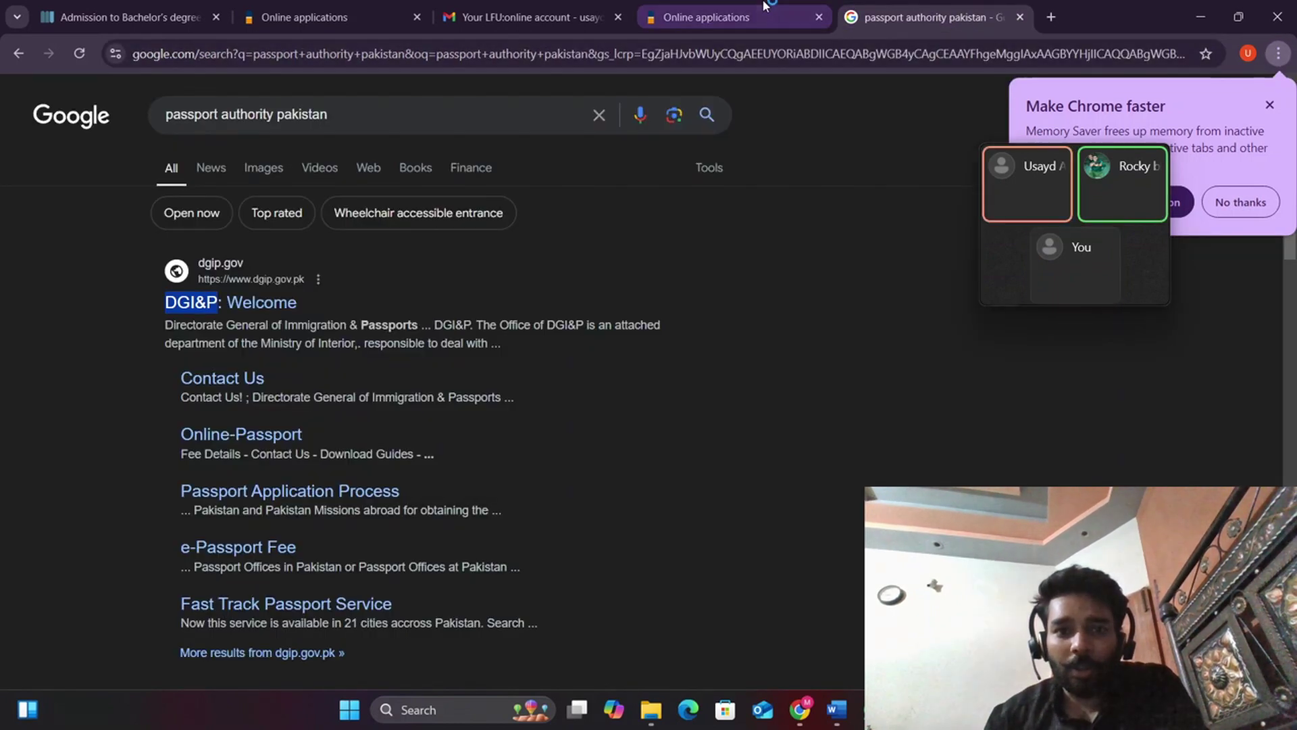
click(706, 17)
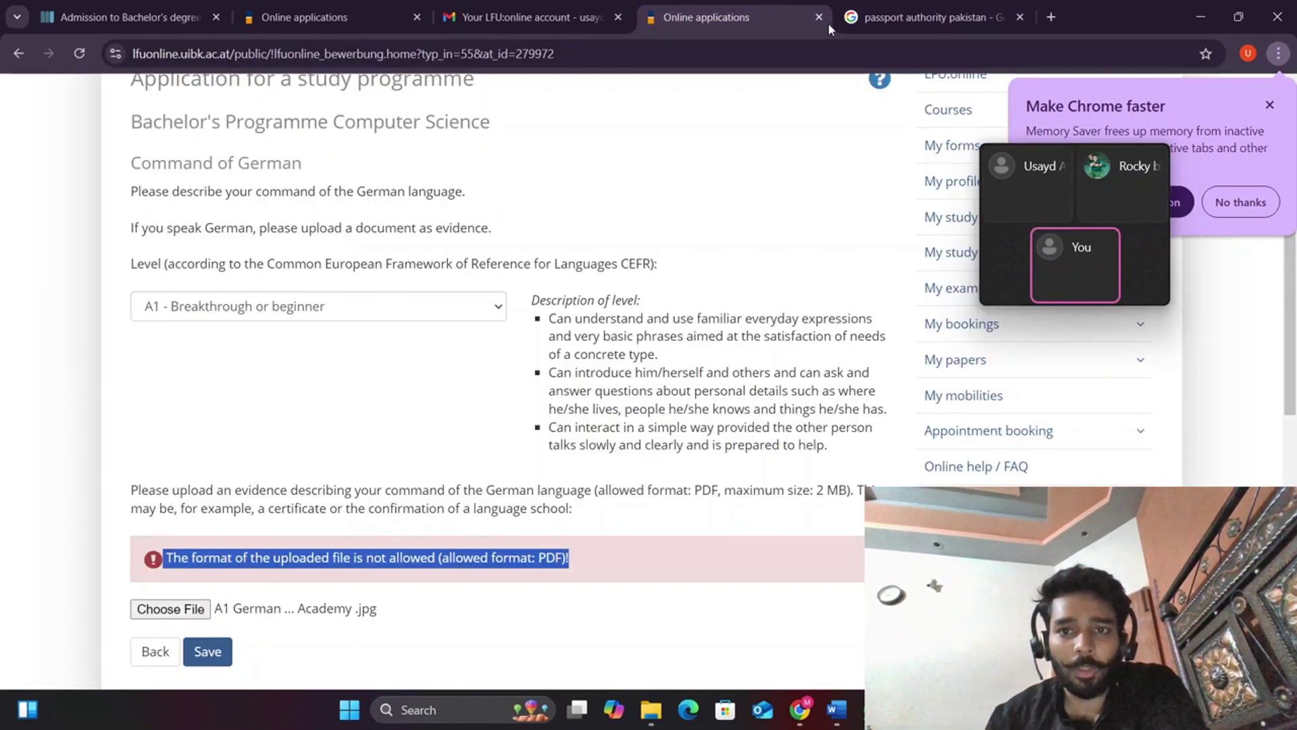
click(932, 17)
click(828, 54)
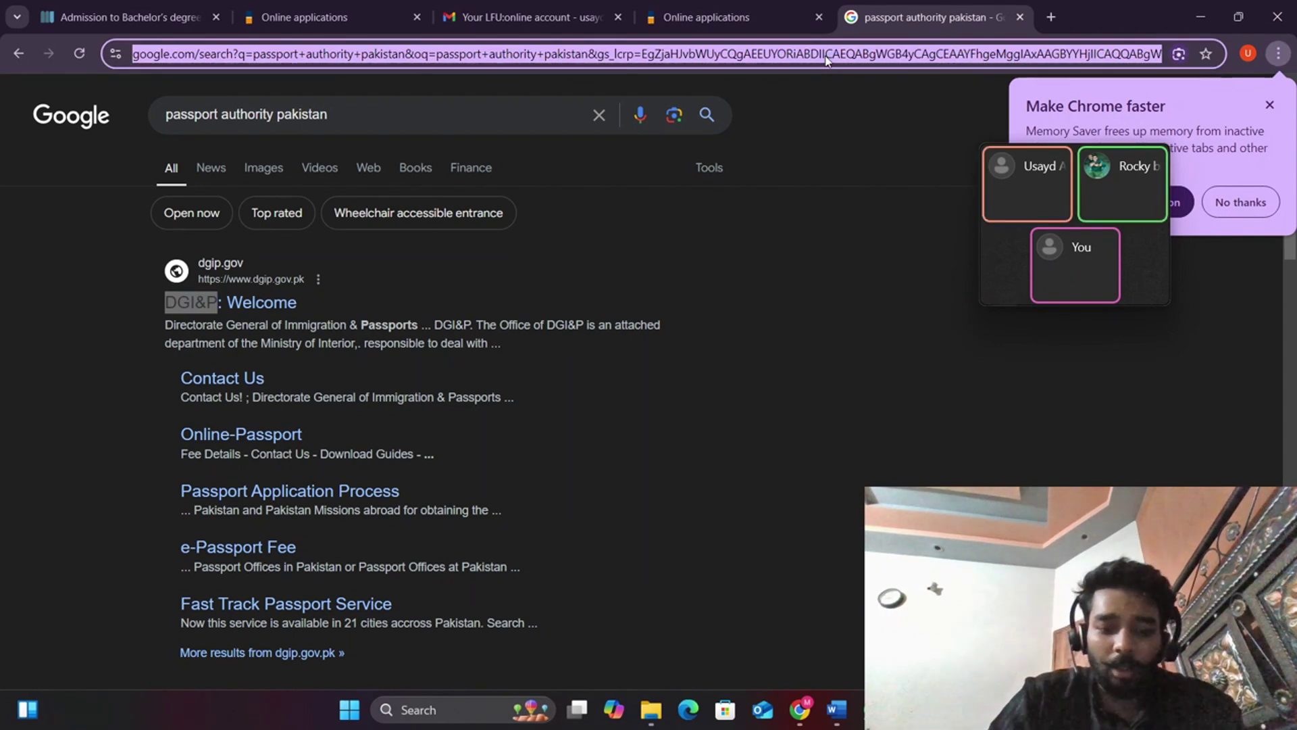
text(I LOVE PDF)
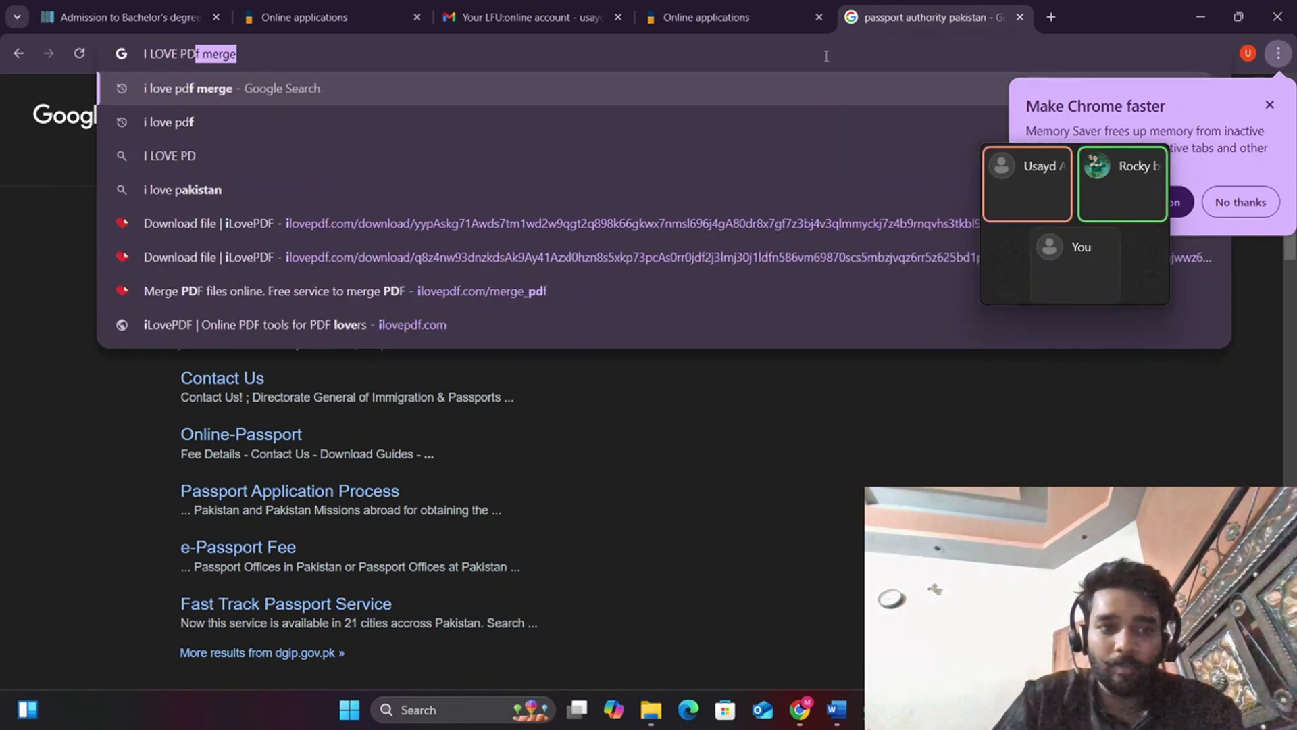
key(Return)
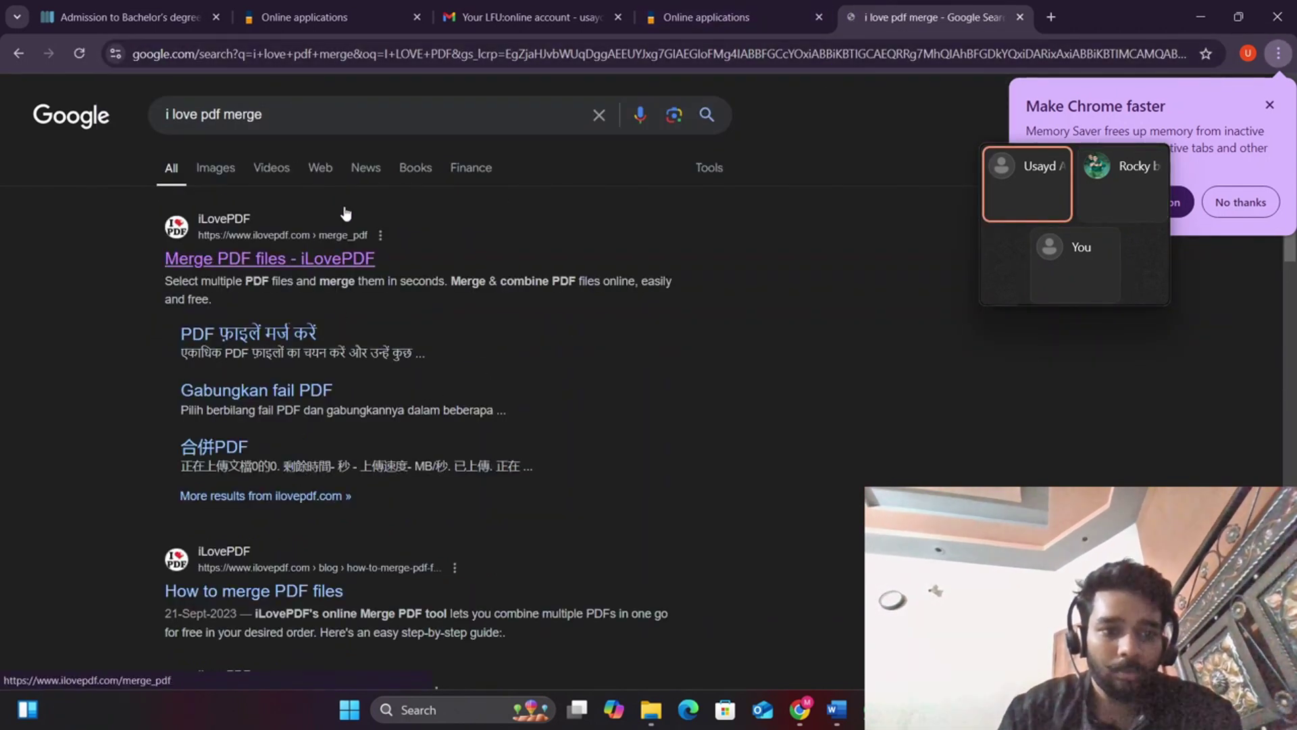
Change the web search to "i love pdf jpj to pdf" and open iLovePDF's JPG to PDF converter
double_click(234, 116)
text(j)
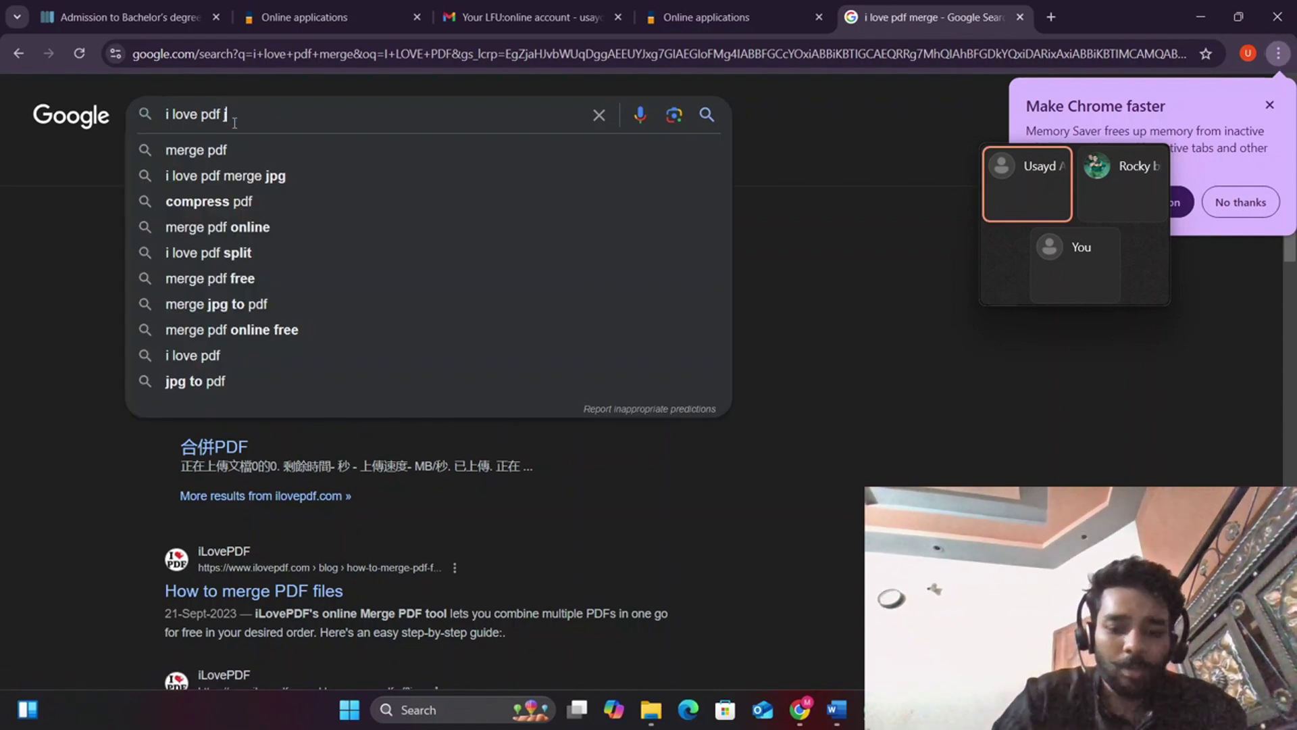
text(pg t)
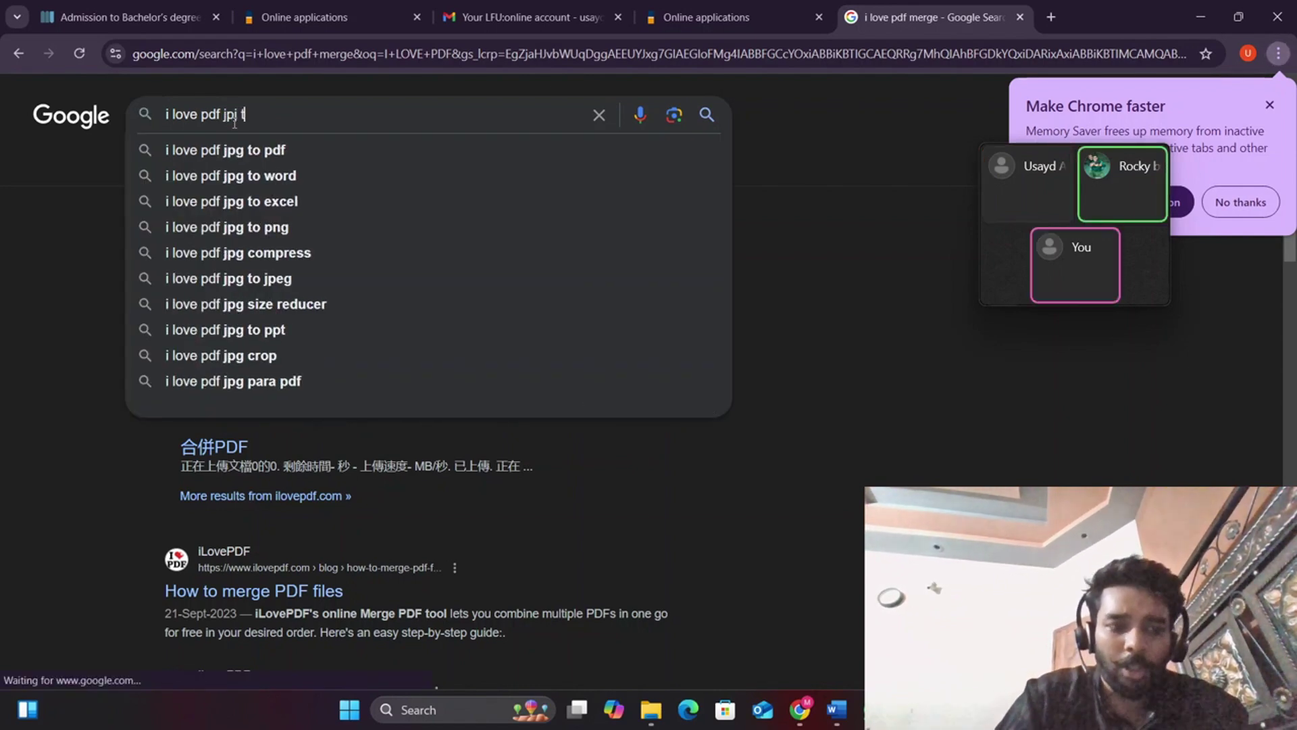
text(o )
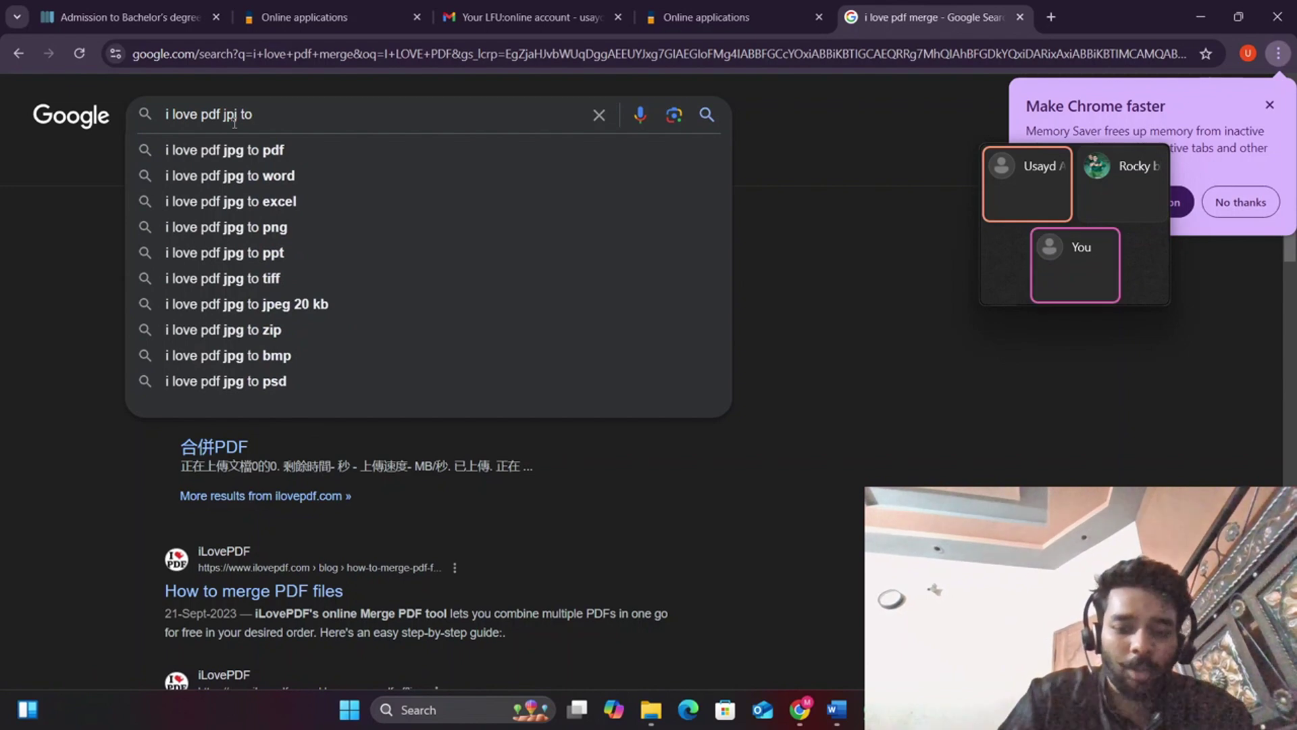
text(pdf)
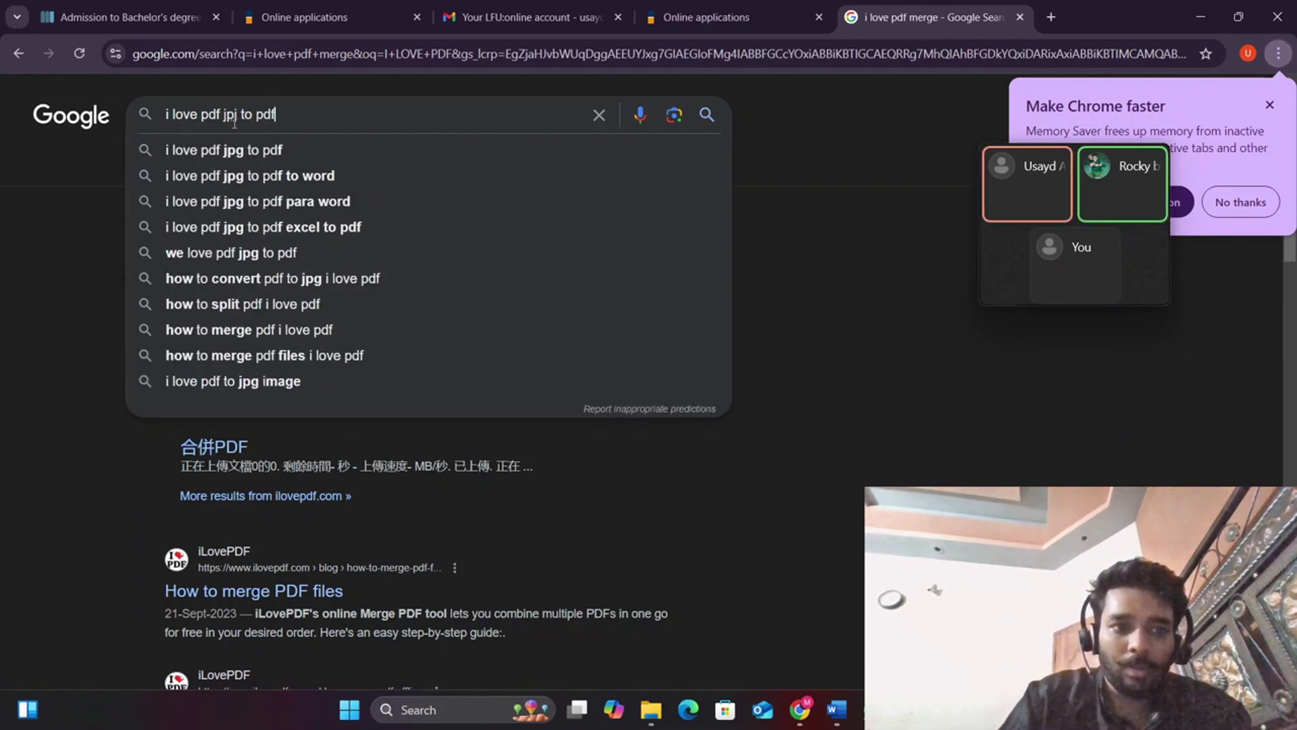
key(Return)
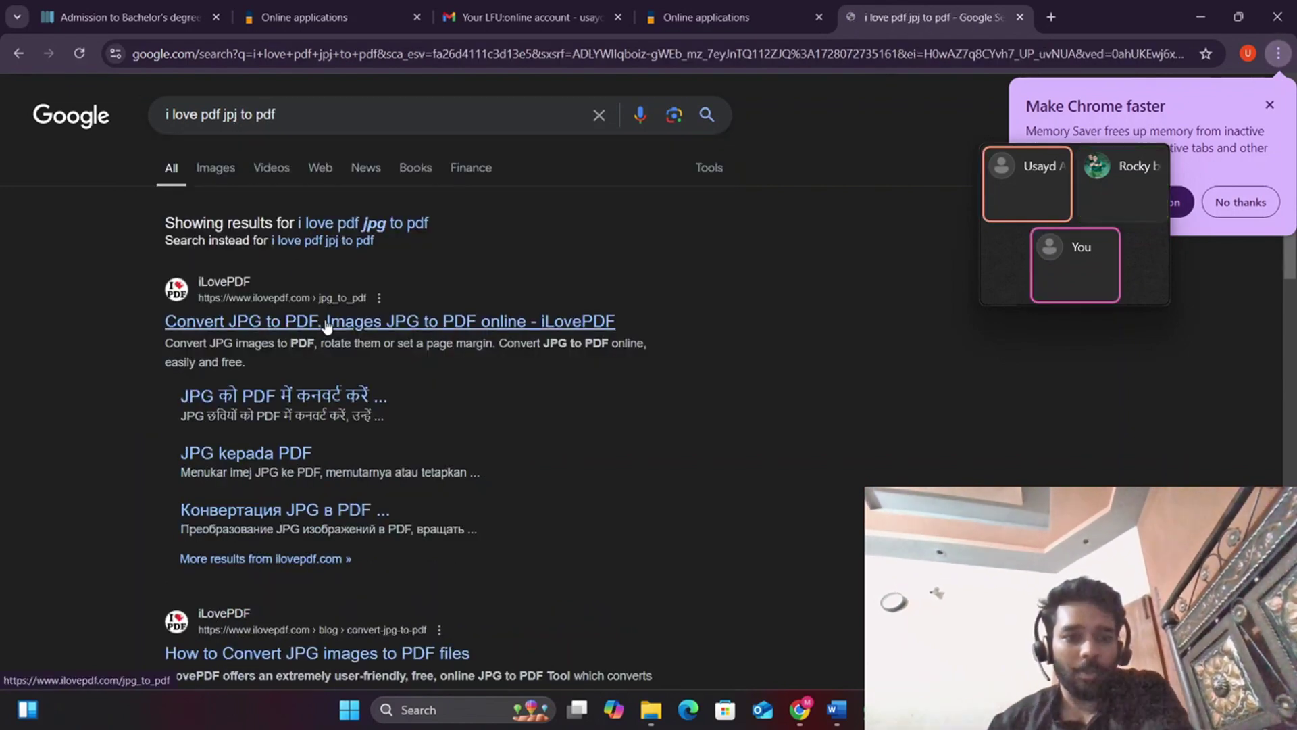
click(328, 323)
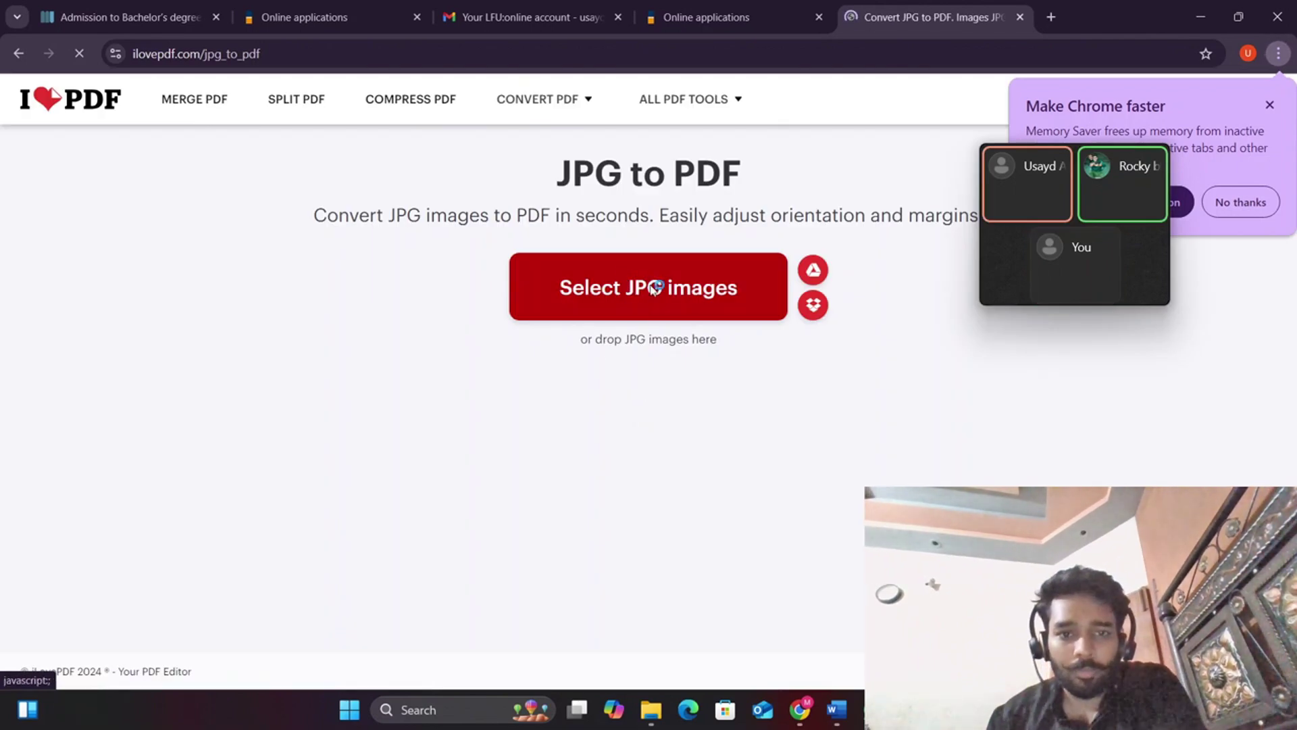
Convert the A1 German proof from Academy image to PDF and download the converted file
click(653, 288)
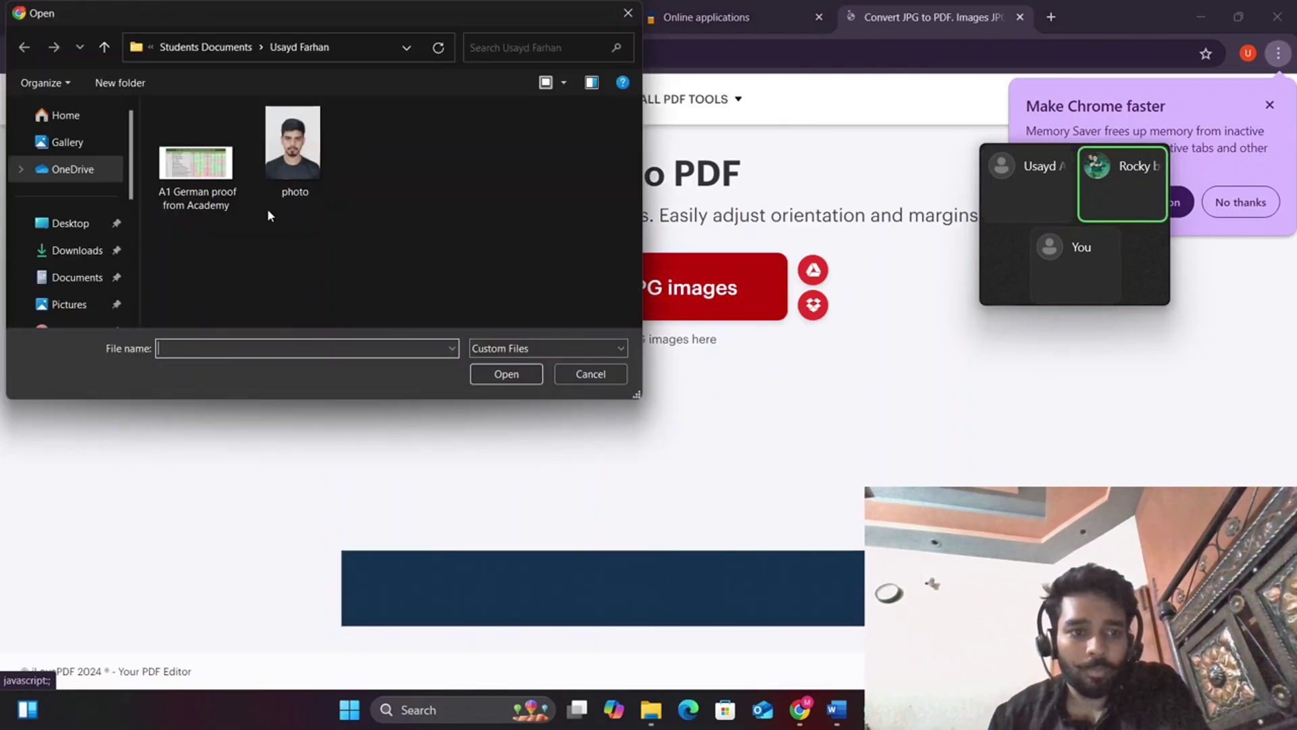
double_click(196, 172)
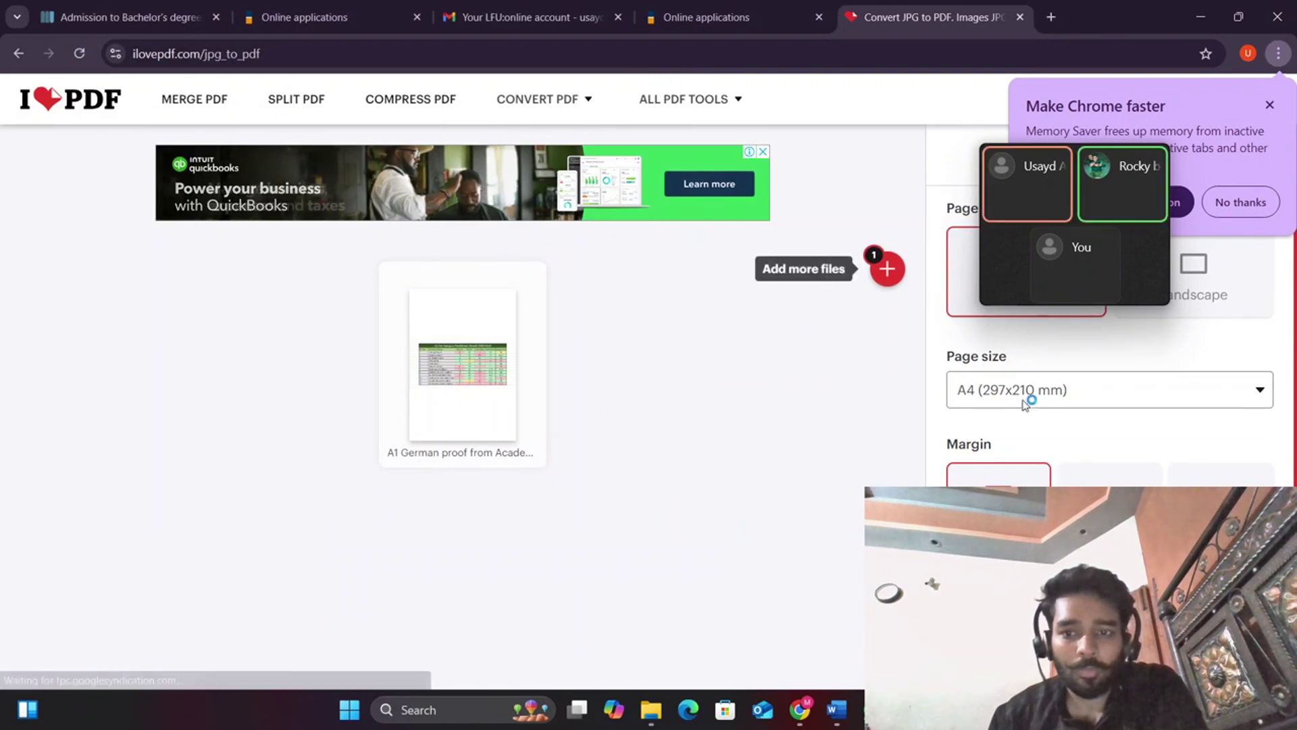
click(1111, 675)
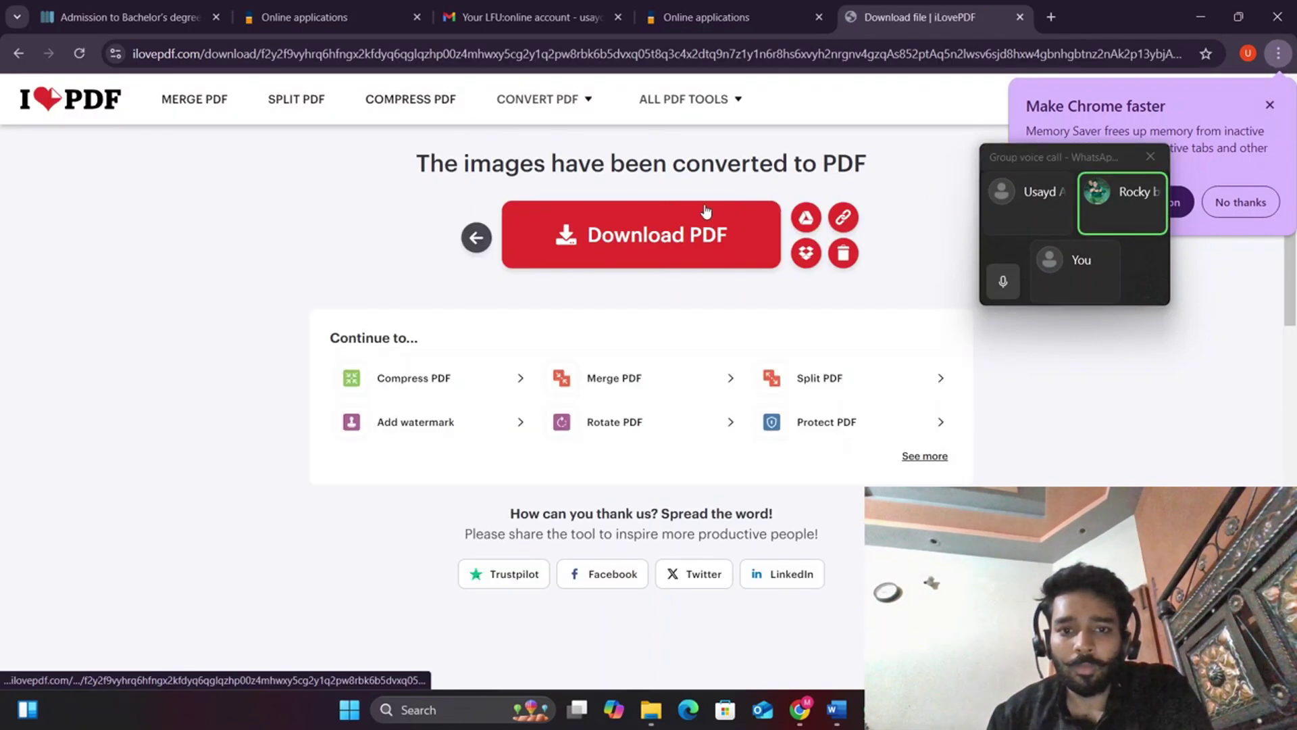
click(706, 211)
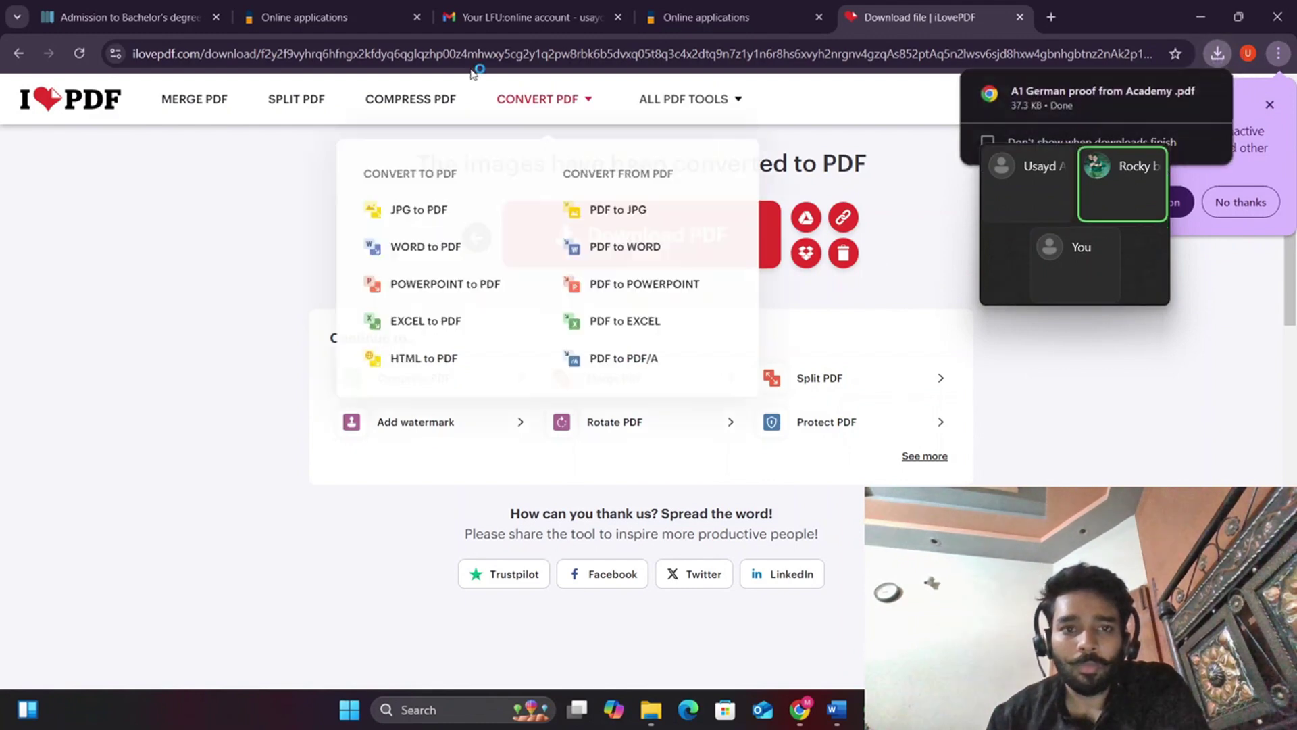
Return to the Command of German form, replace the chosen JPG with A1 German proof from Academy PDF from Downloads, and save it
click(338, 17)
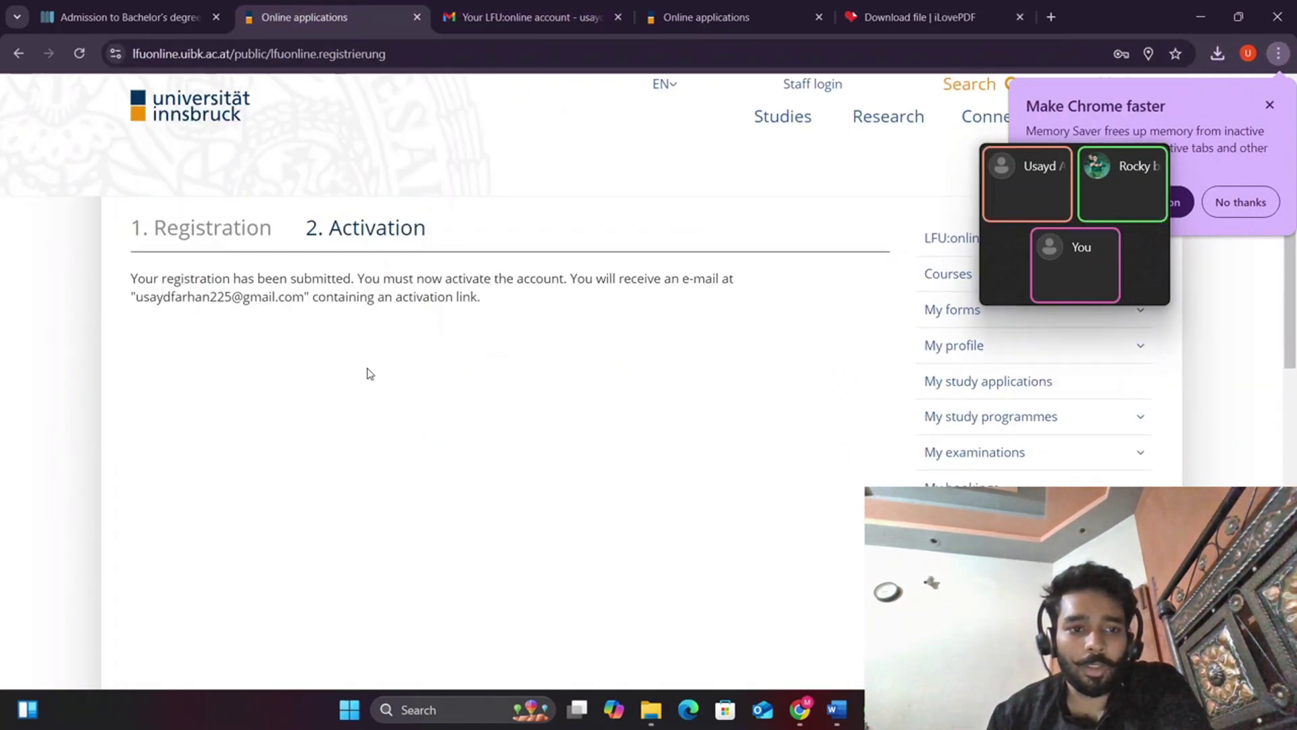
scroll(405, 382, down, 5)
scroll(469, 394, up, 4)
click(534, 18)
click(668, 18)
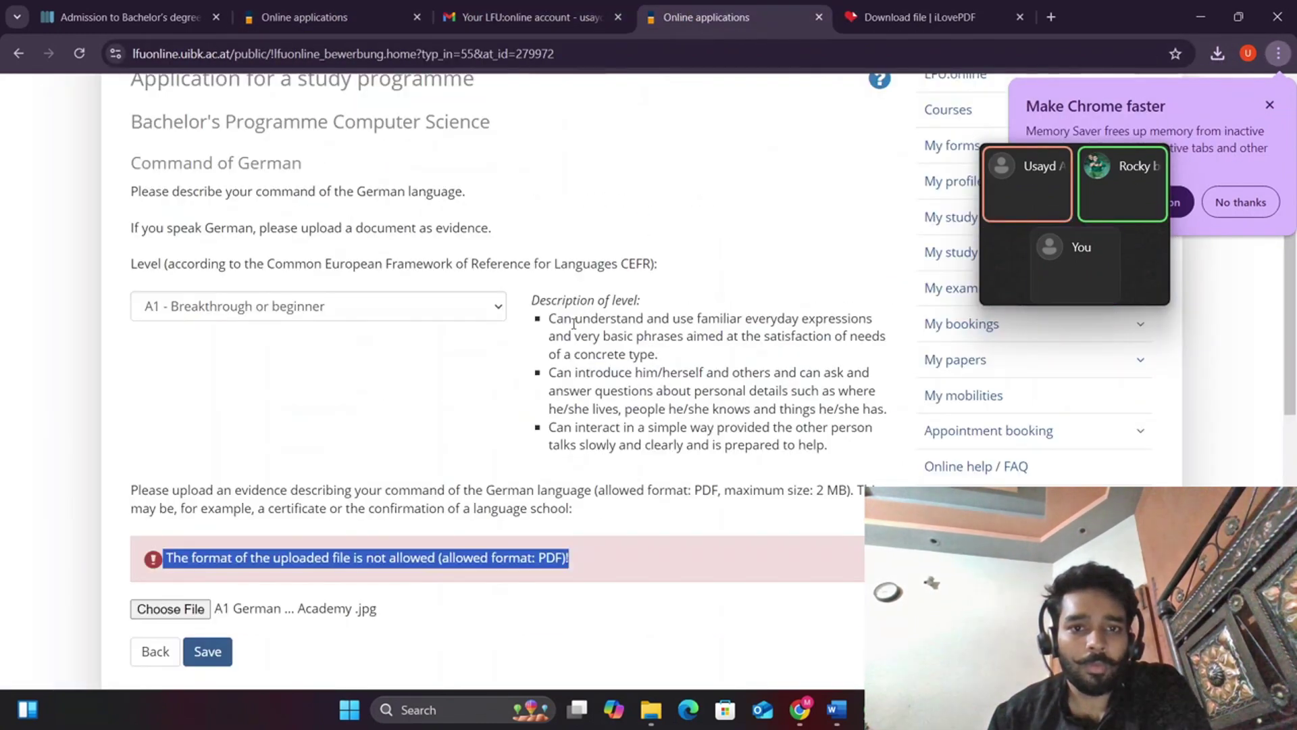
click(177, 609)
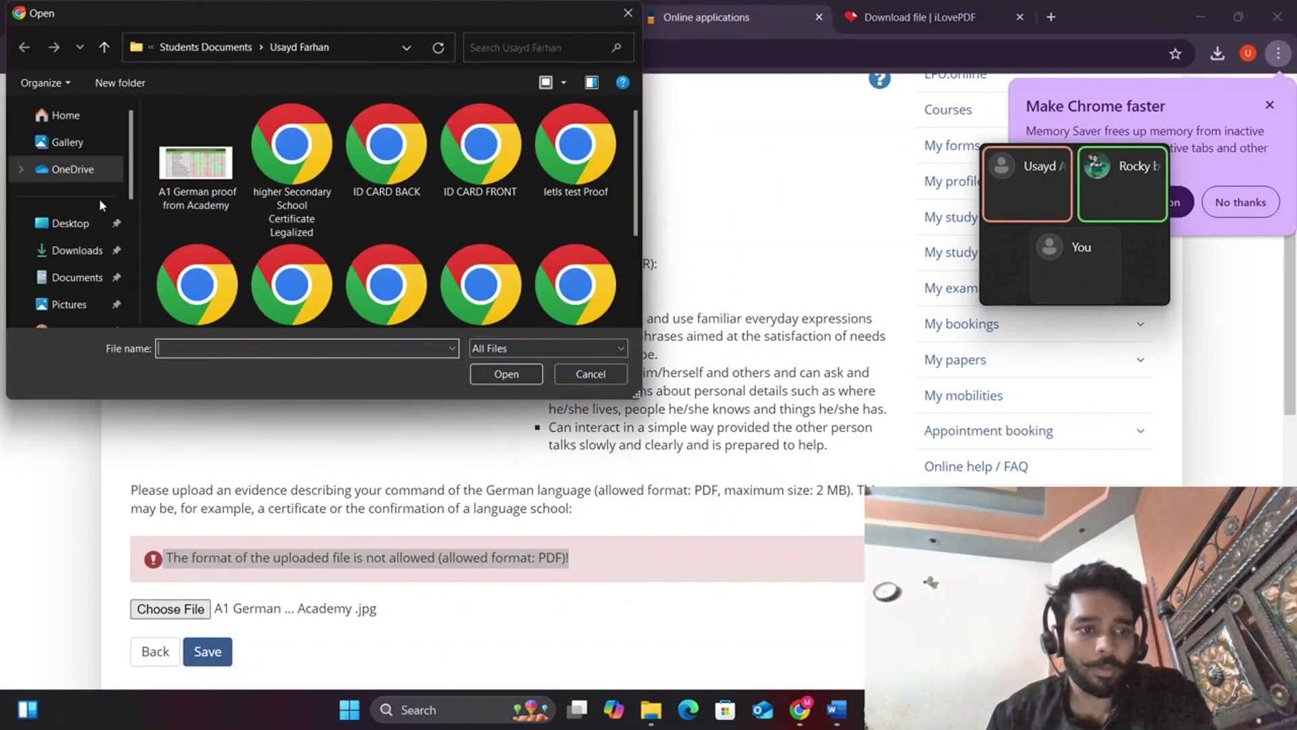
click(76, 250)
click(223, 151)
click(506, 373)
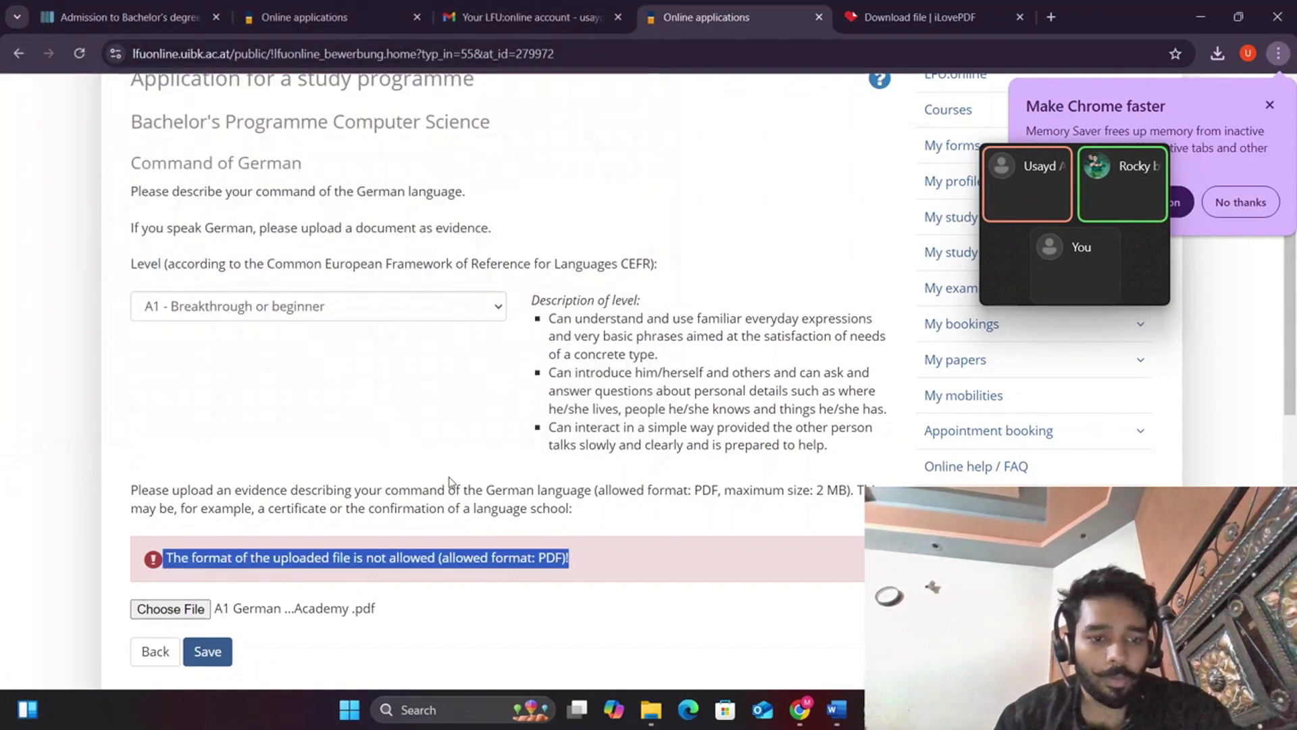
scroll(450, 481, down, 1)
click(207, 567)
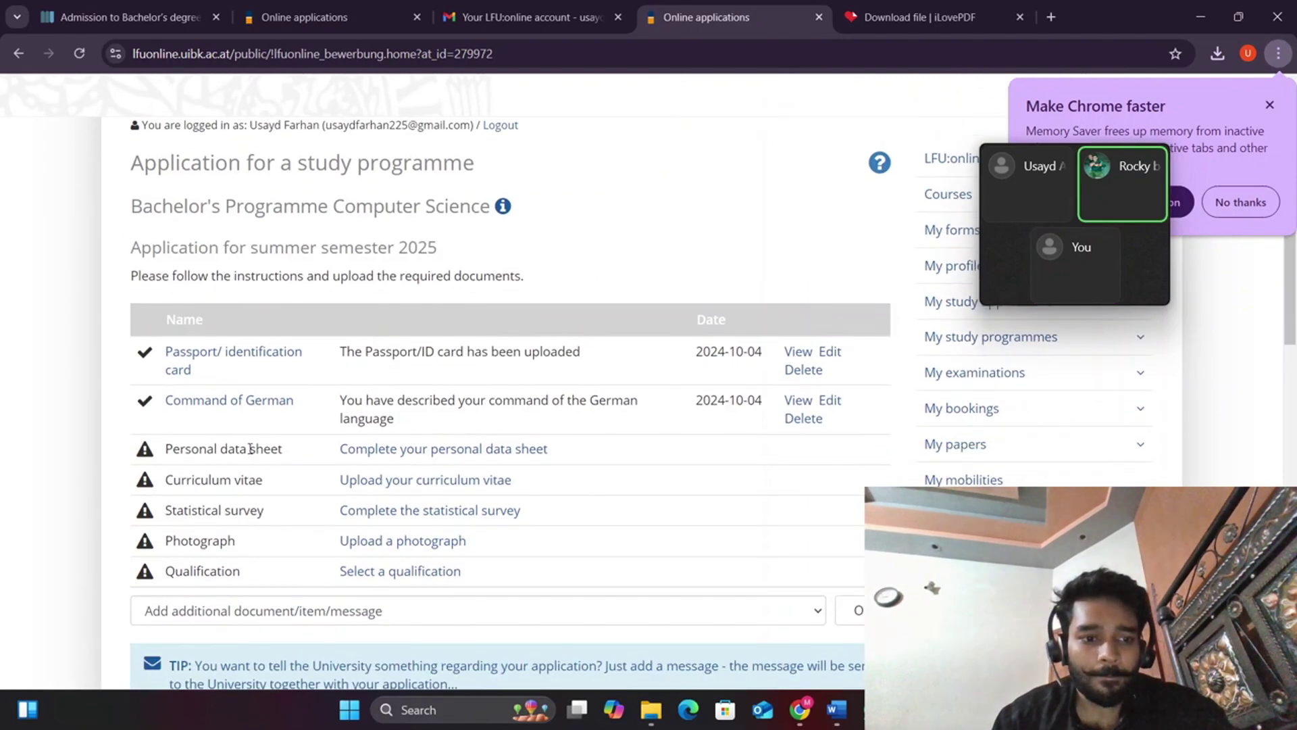
Open the application's personal data sheet and set Past studies in Austria to No
click(434, 452)
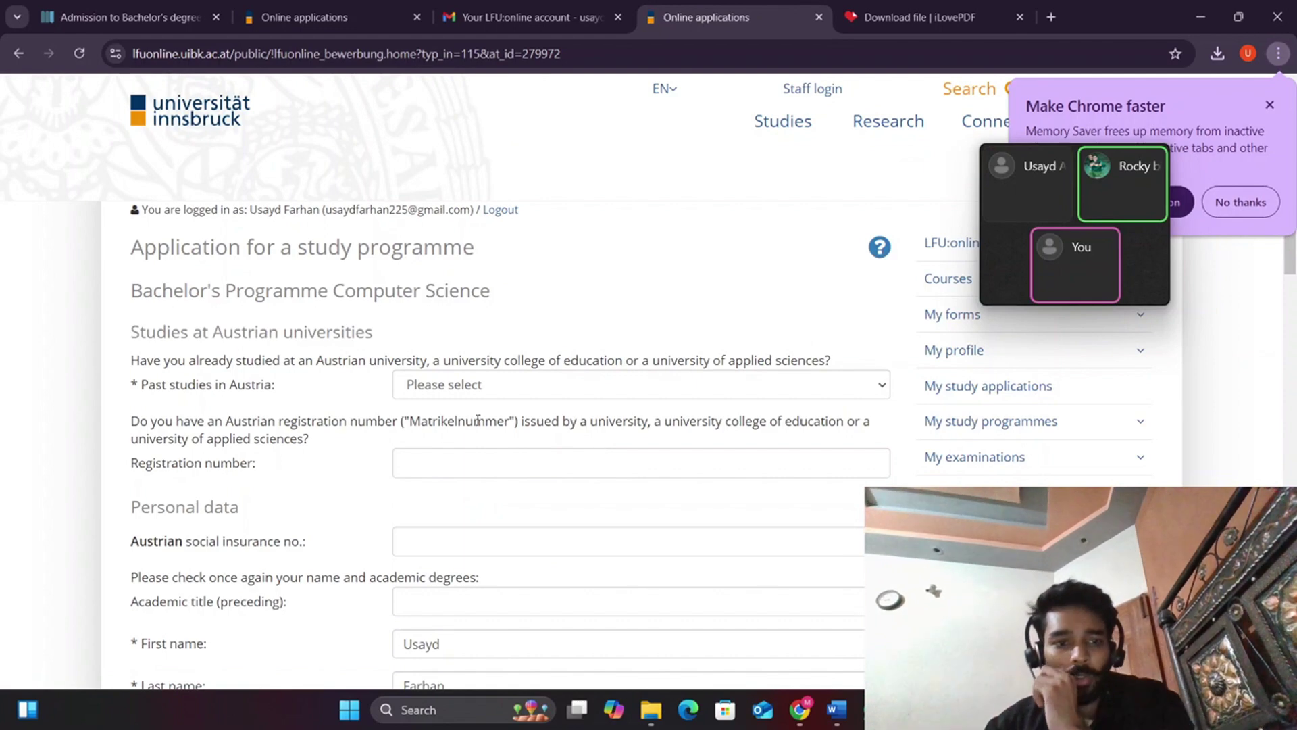
scroll(365, 421, down, 1)
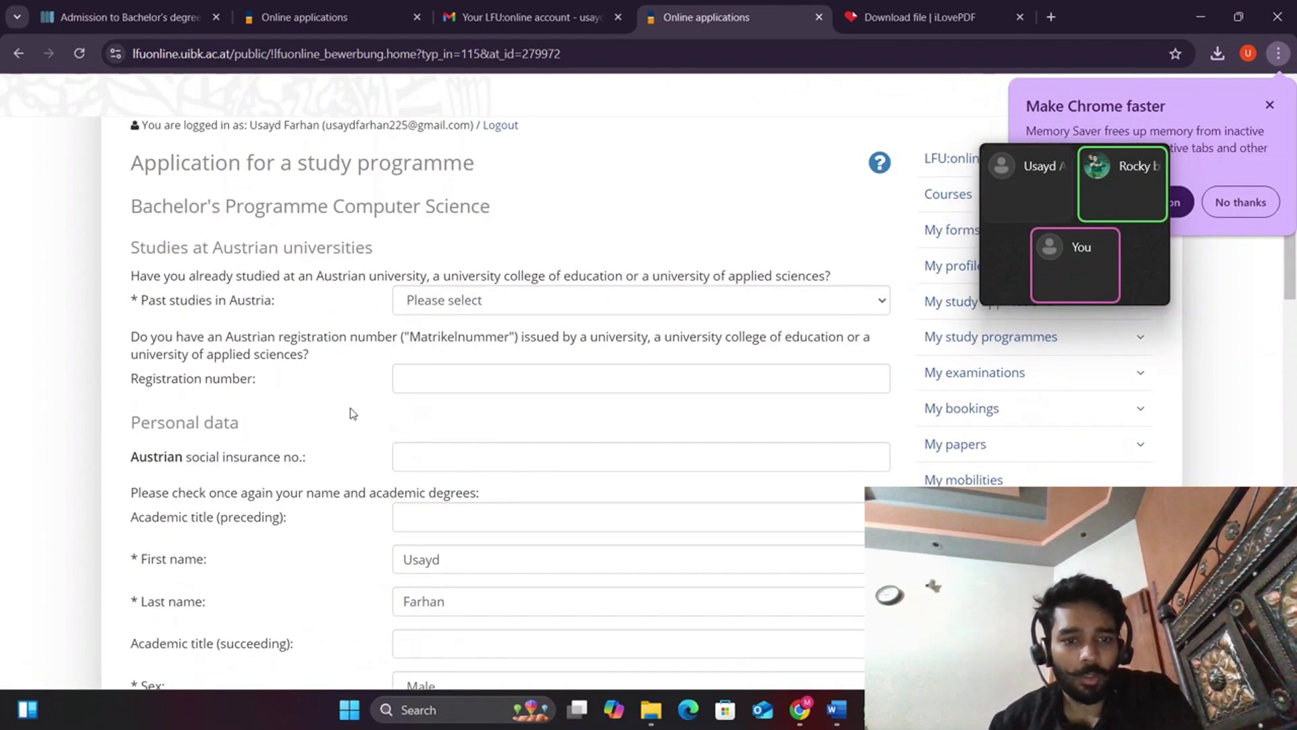
click(488, 301)
click(517, 262)
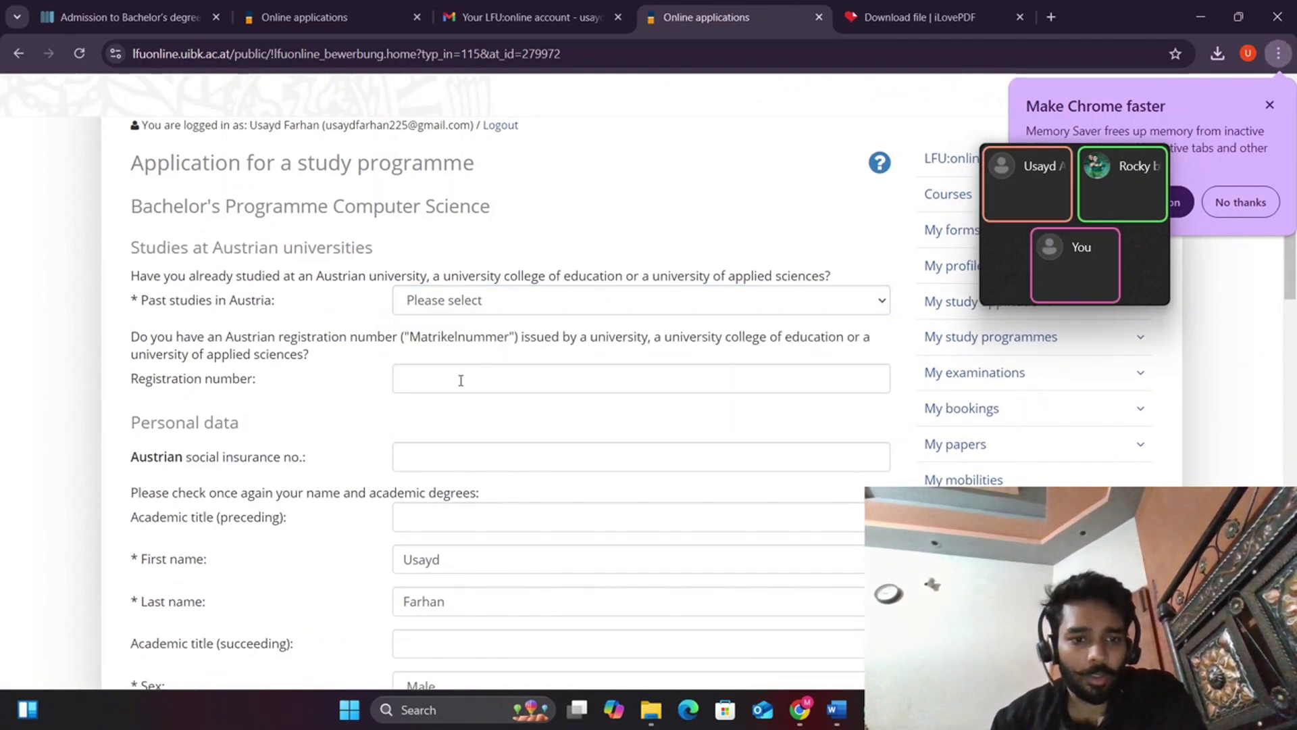
click(480, 312)
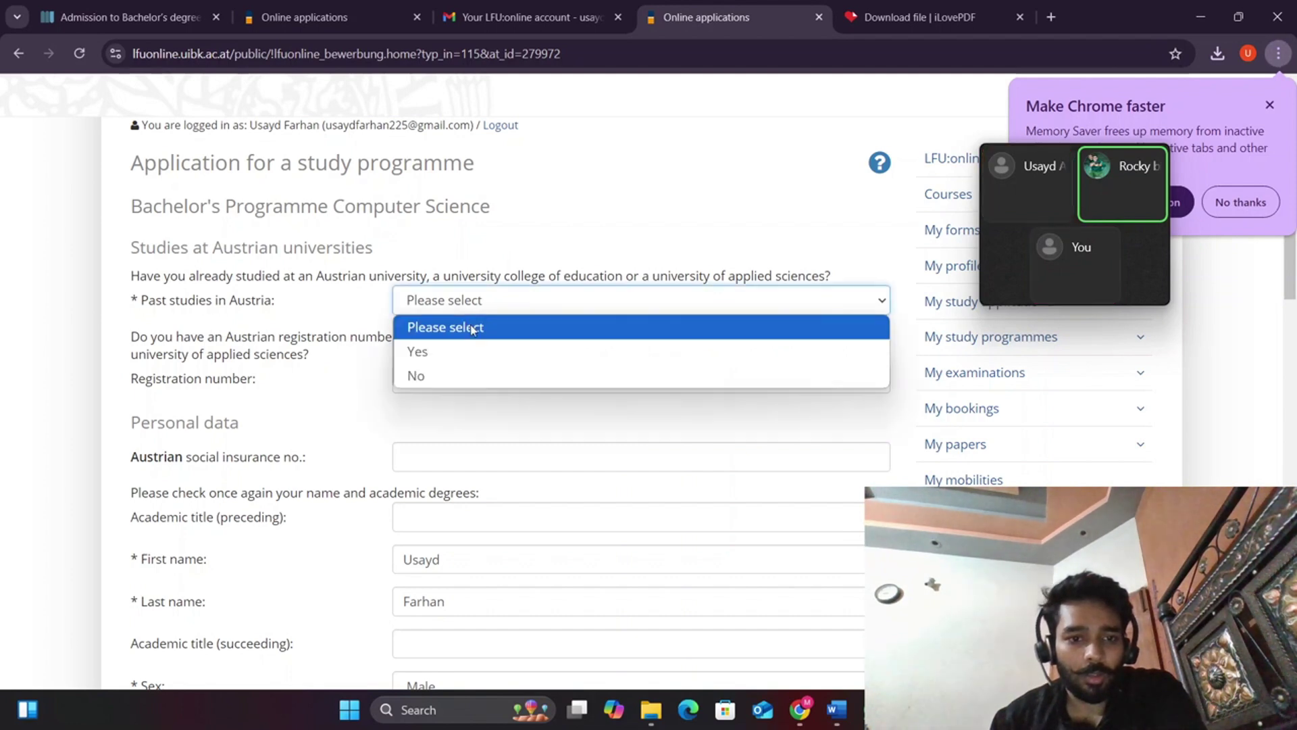
click(458, 371)
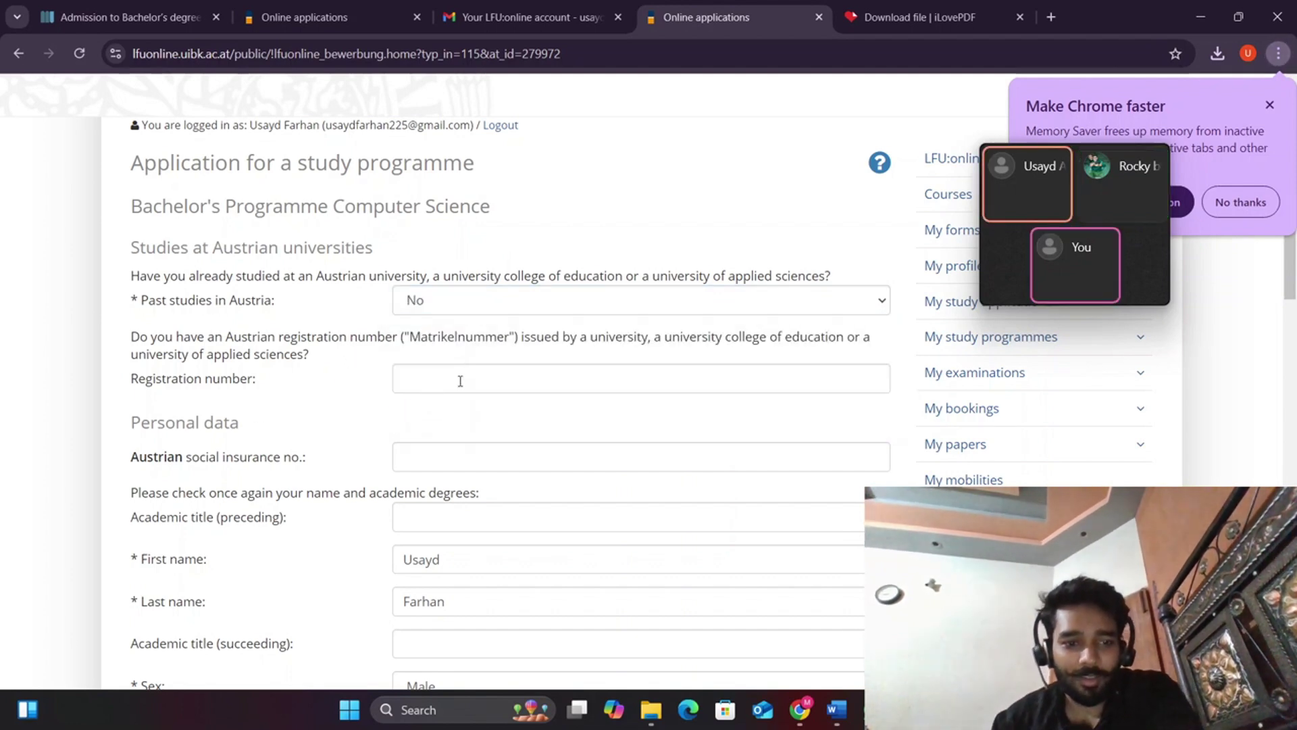